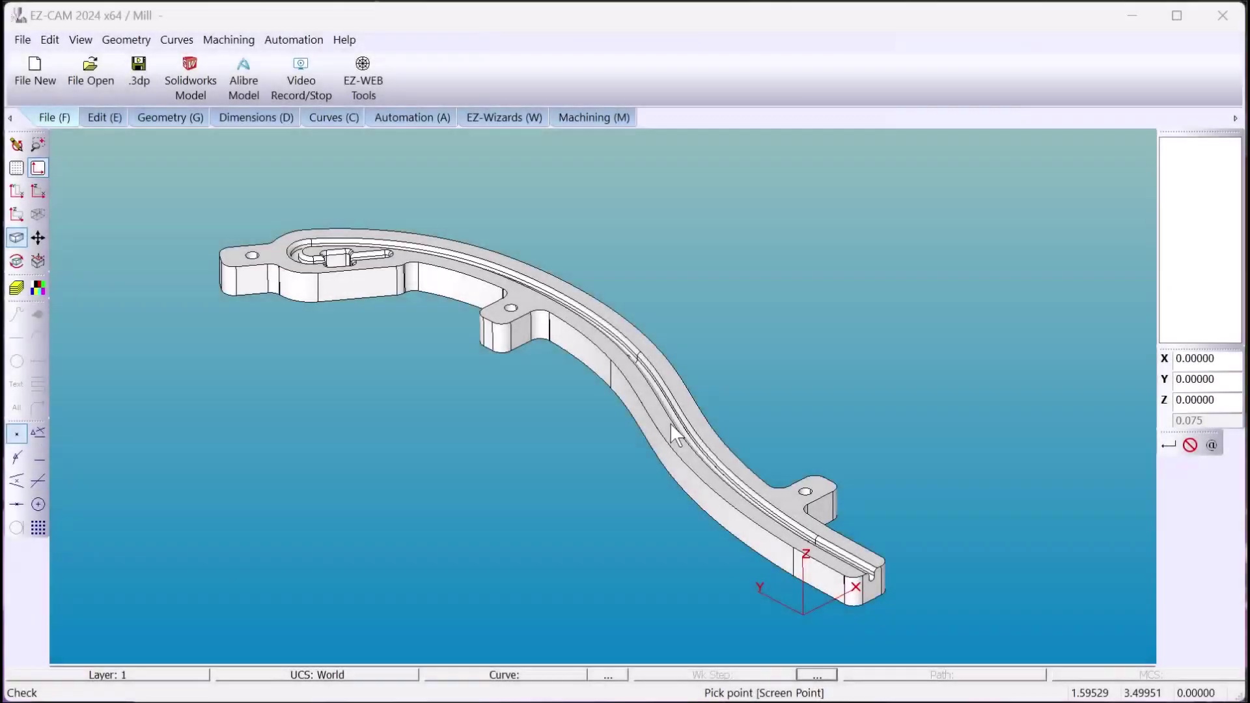
Check the diameter of the rounded inner corner beside the mounting tab nearest the part's open channel end
{"action": "mouse_move", "coordinate": [670, 424]}
{"action": "middle_mouse_down"}
{"action": "mouse_move", "coordinate": [684, 280]}
{"action": "mouse_move", "coordinate": [807, 380]}
{"action": "mouse_move", "coordinate": [866, 544]}
{"action": "mouse_move", "coordinate": [868, 619]}
{"action": "mouse_move", "coordinate": [681, 420]}
{"action": "middle_mouse_up"}
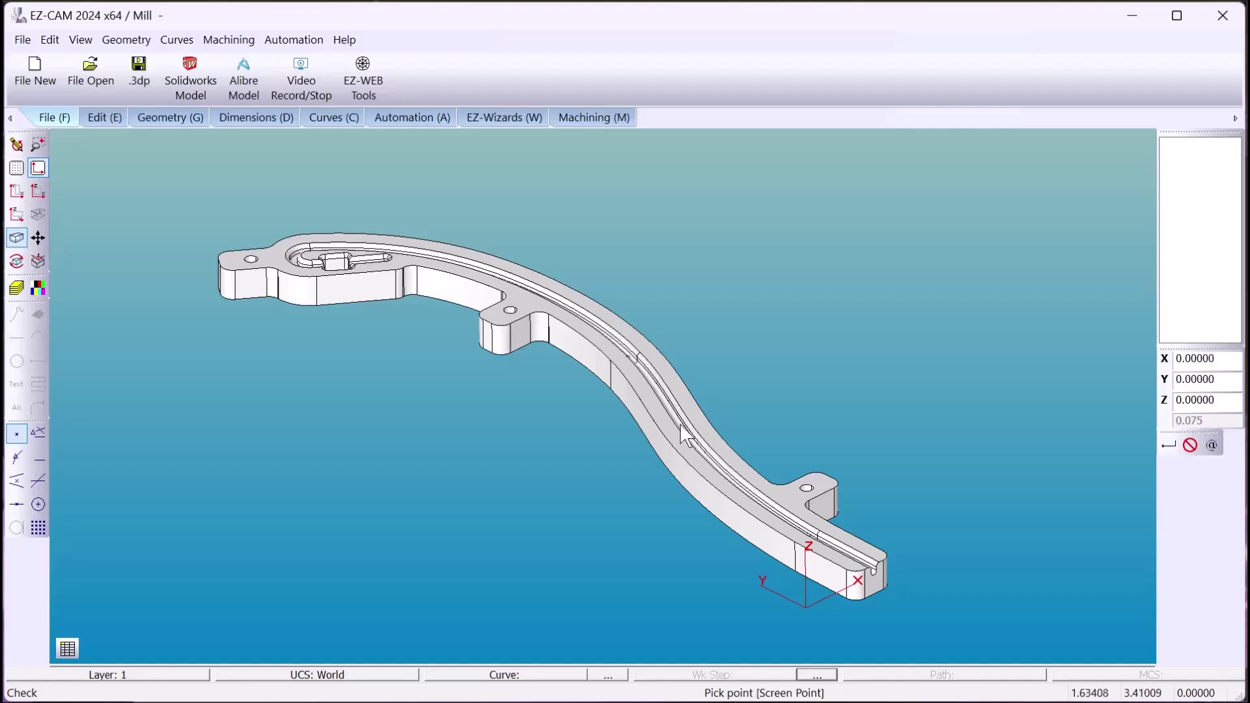
{"action": "middle_click_drag", "start_coordinate": [859, 552], "coordinate": [839, 562]}
{"action": "left_click_drag", "start_coordinate": [839, 562], "coordinate": [759, 564]}
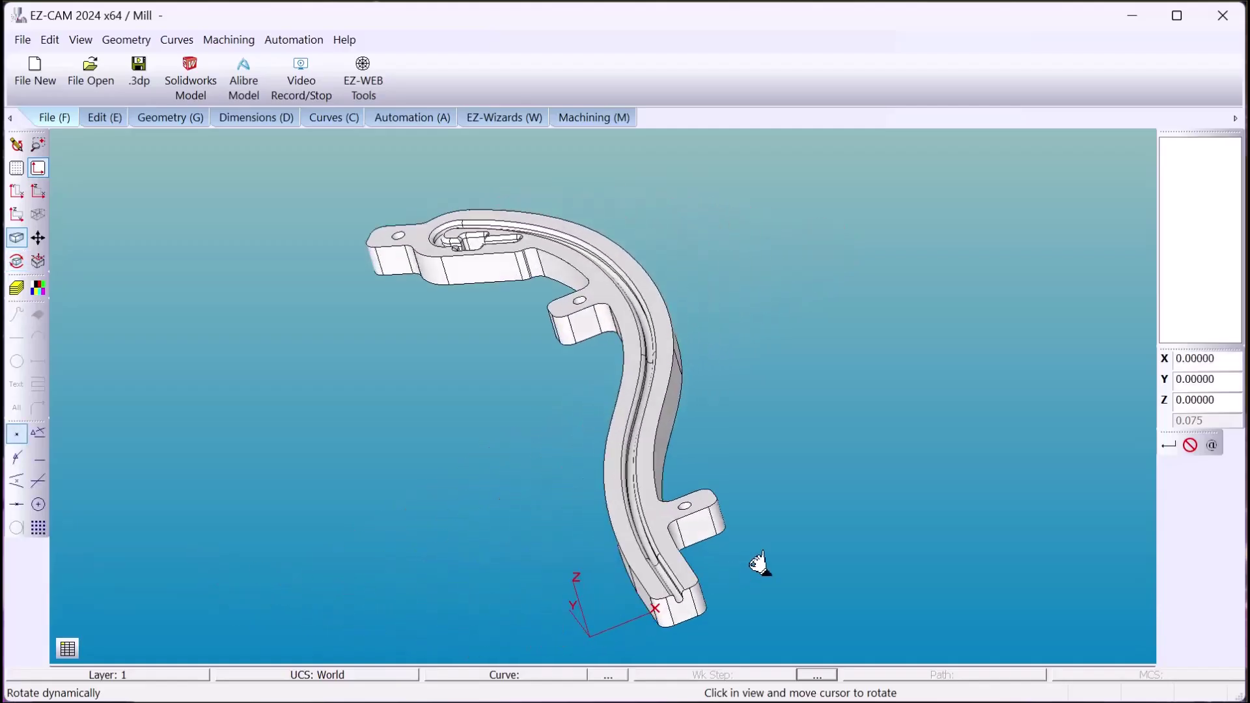
{"action": "scroll", "coordinate": [720, 552], "scroll_direction": "up", "scroll_amount": 6}
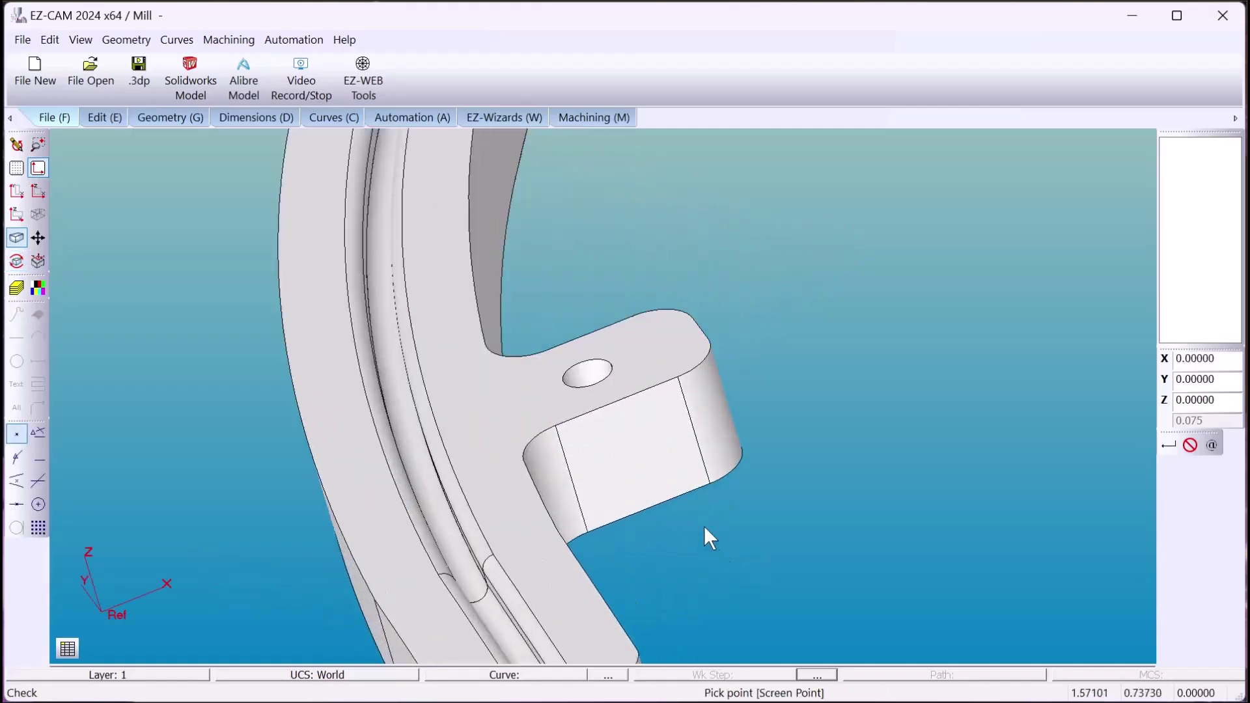
{"action": "left_click", "coordinate": [539, 466]}
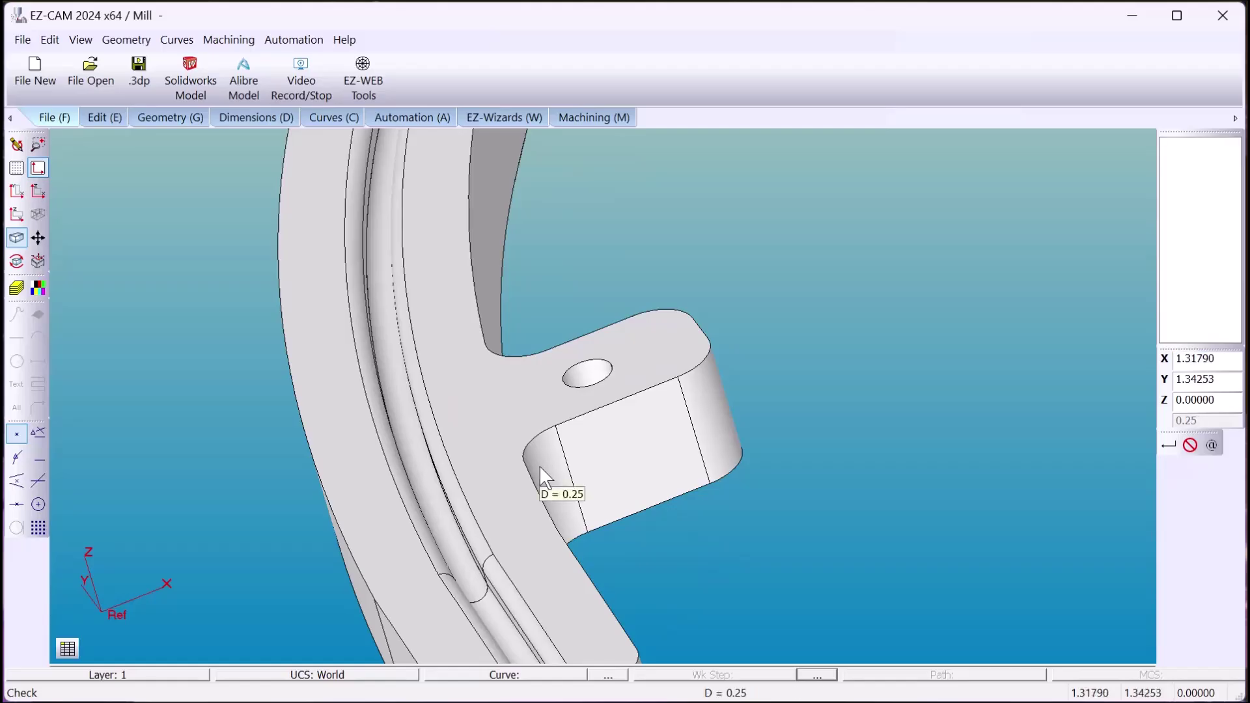
{"action": "scroll", "coordinate": [547, 459], "scroll_direction": "down", "scroll_amount": 8}
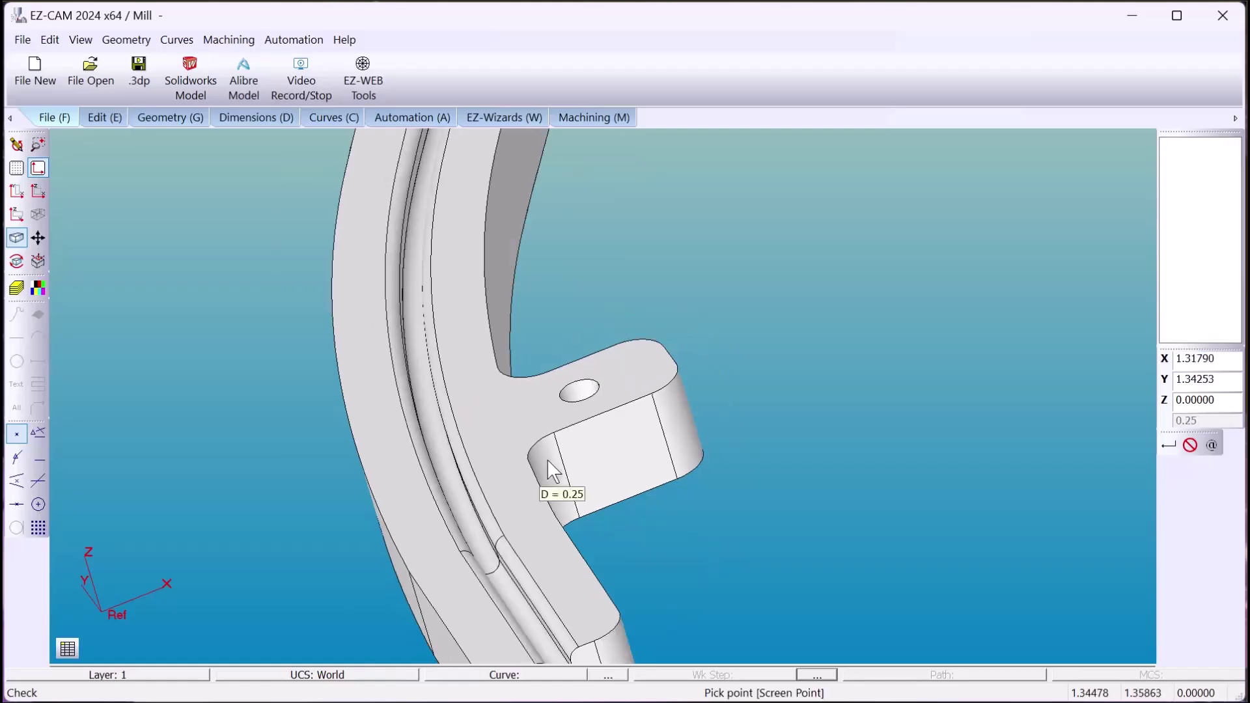
{"action": "scroll", "coordinate": [549, 521], "scroll_direction": "down", "scroll_amount": 5}
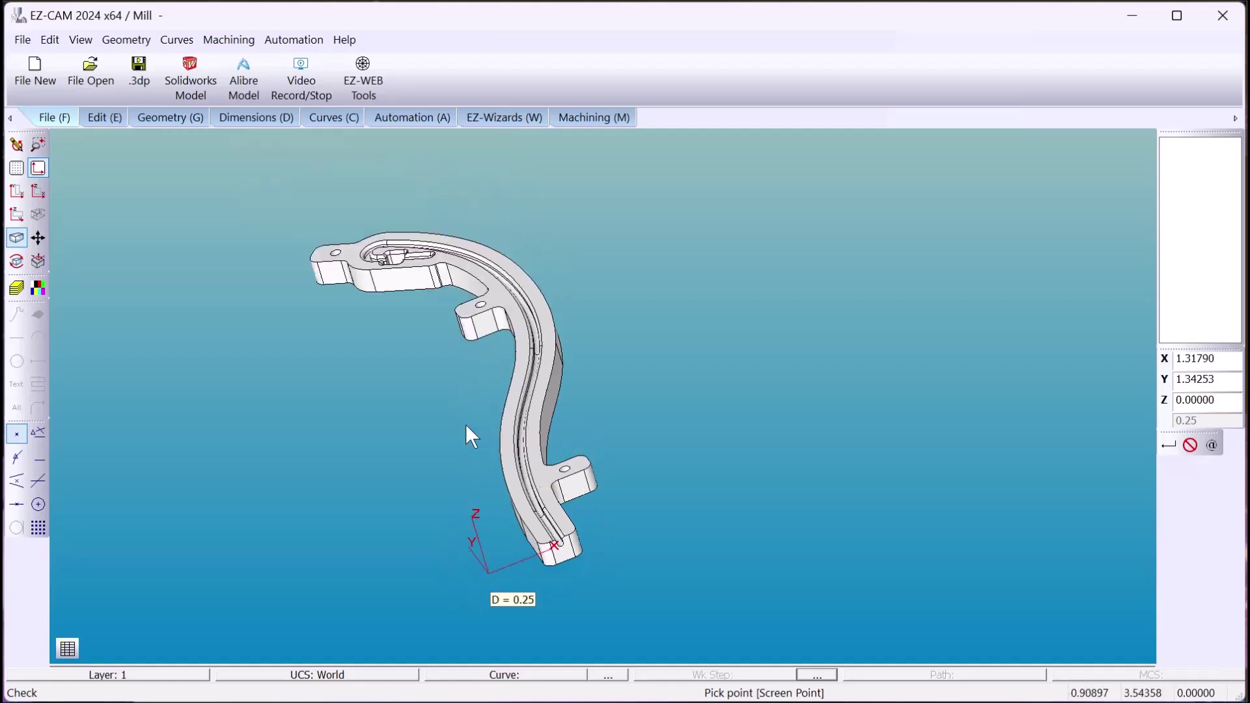
Set the world origin at the model's top centre and create a stock surface with Length X 2.25 and Length Y 8.85
{"action": "left_click", "coordinate": [38, 260]}
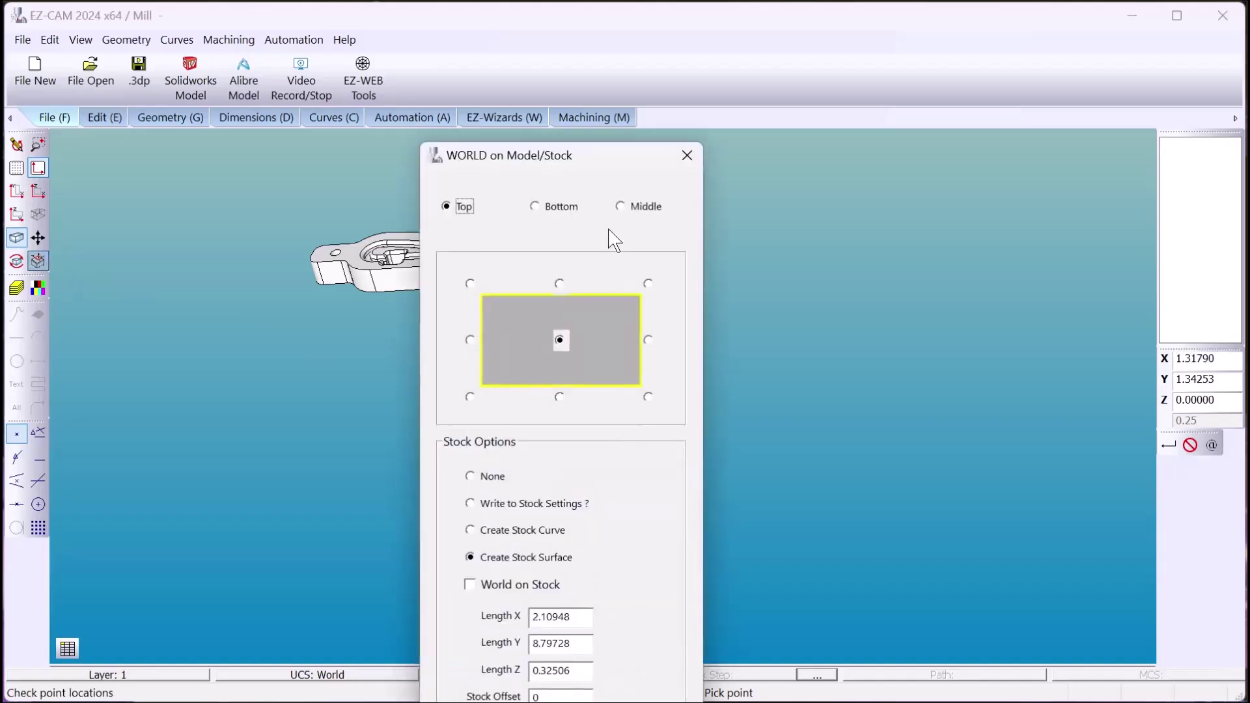
{"action": "left_click_drag", "start_coordinate": [592, 169], "coordinate": [617, 24]}
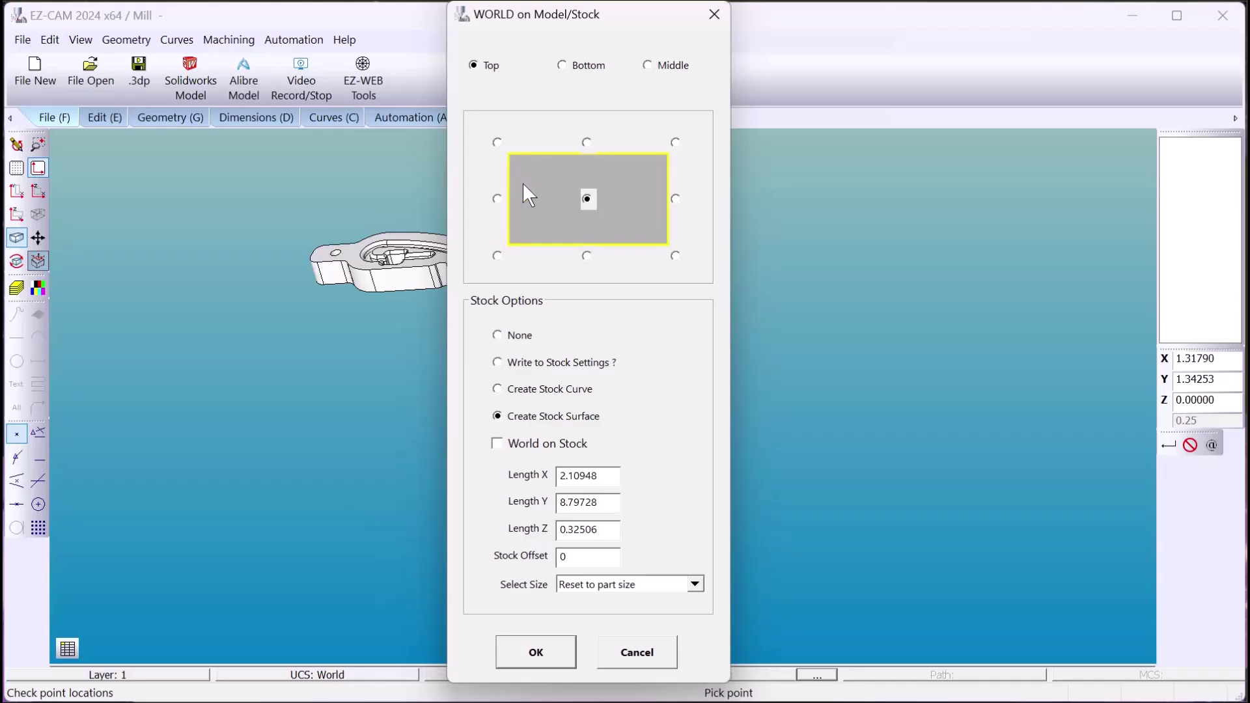
{"action": "left_click", "coordinate": [521, 413]}
{"action": "left_click_drag", "start_coordinate": [571, 477], "coordinate": [613, 478]}
{"action": "left_click_drag", "start_coordinate": [610, 502], "coordinate": [620, 474]}
{"action": "type", "text": "25"}
{"action": "left_click_drag", "start_coordinate": [571, 506], "coordinate": [604, 503]}
{"action": "type", "text": "8.85"}
{"action": "left_click", "coordinate": [551, 650]}
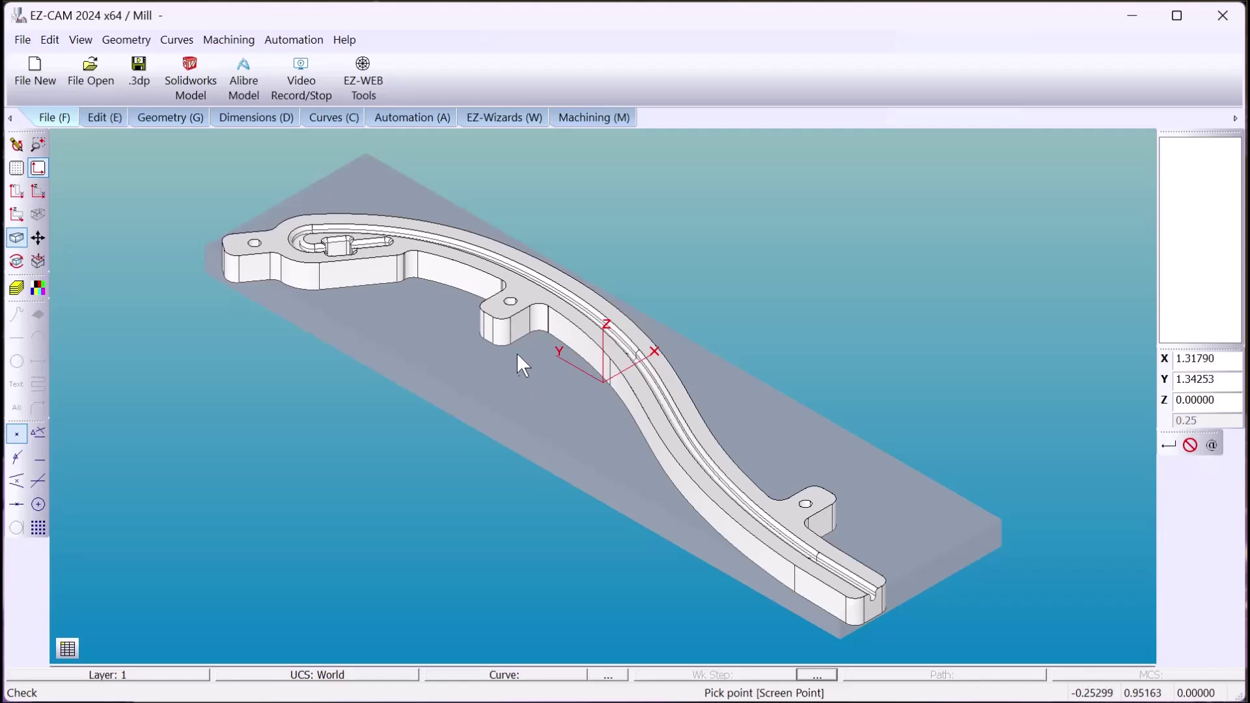
Create work step Pocket1 with a 0.25 diameter tool, 8000 RPM spindle speed, Z feed 50 and XY feed 100
{"action": "left_click", "coordinate": [418, 117]}
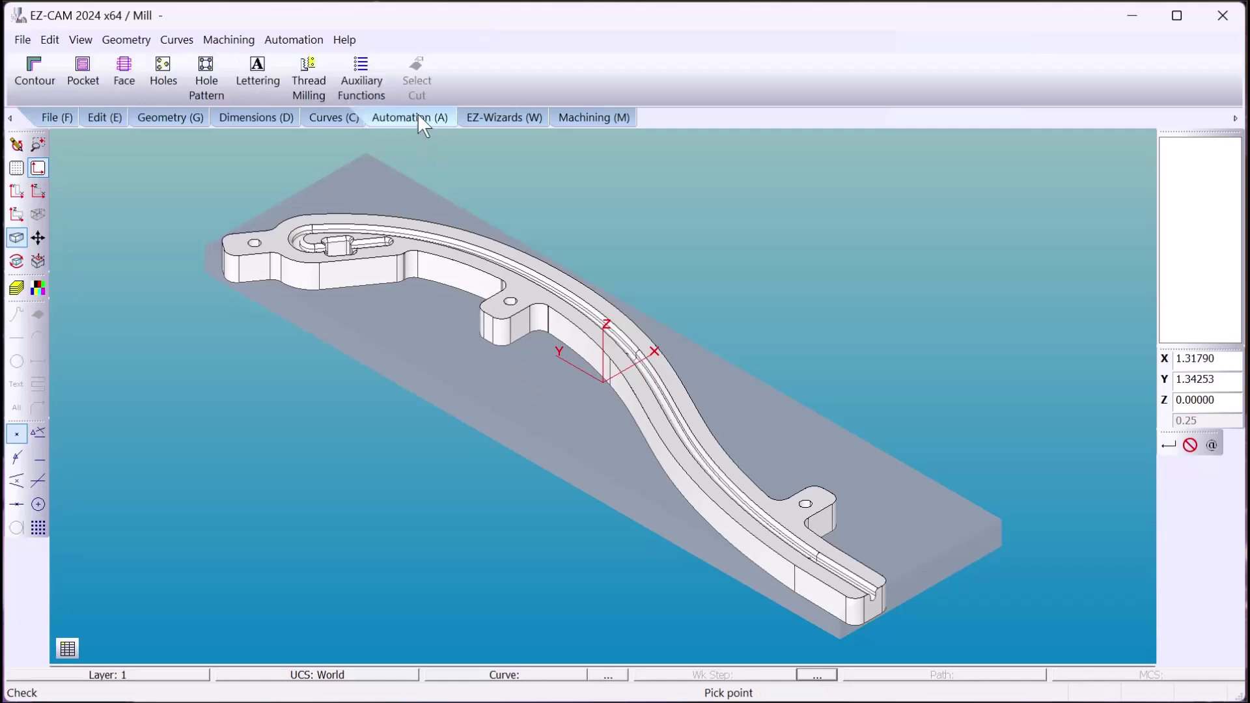
{"action": "left_click", "coordinate": [93, 79]}
{"action": "left_click", "coordinate": [393, 234]}
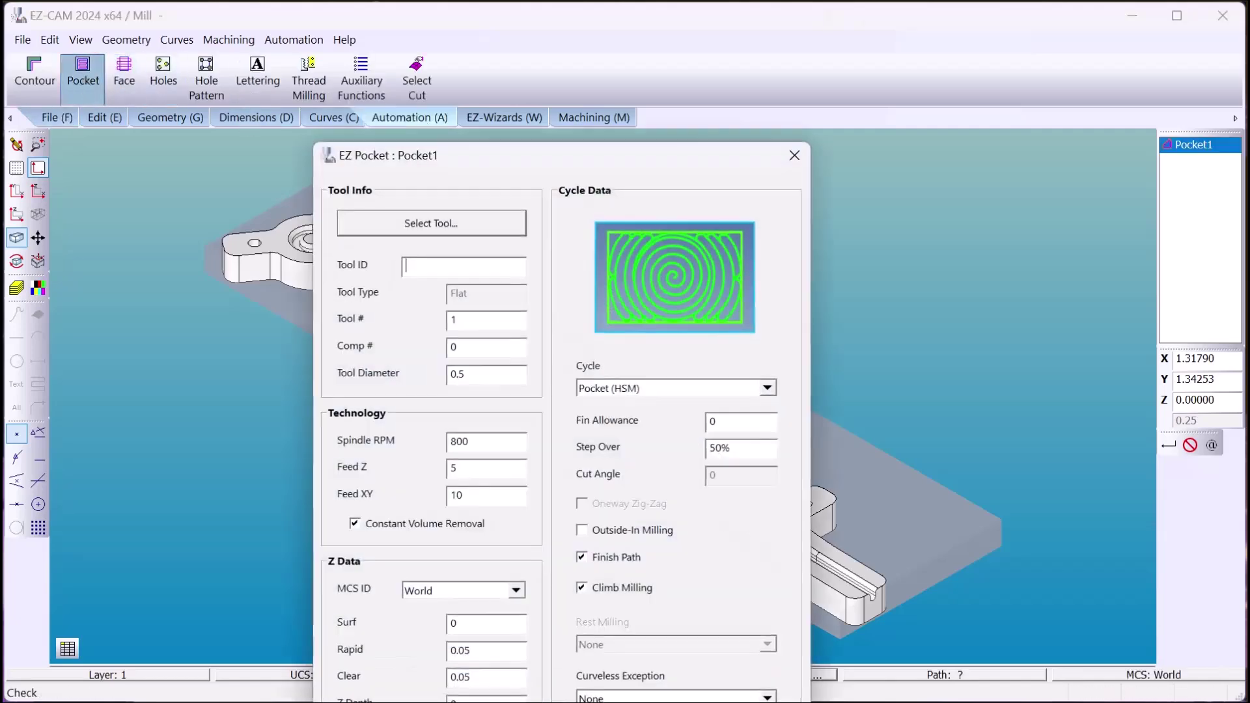
{"action": "left_click_drag", "start_coordinate": [585, 168], "coordinate": [583, 20]}
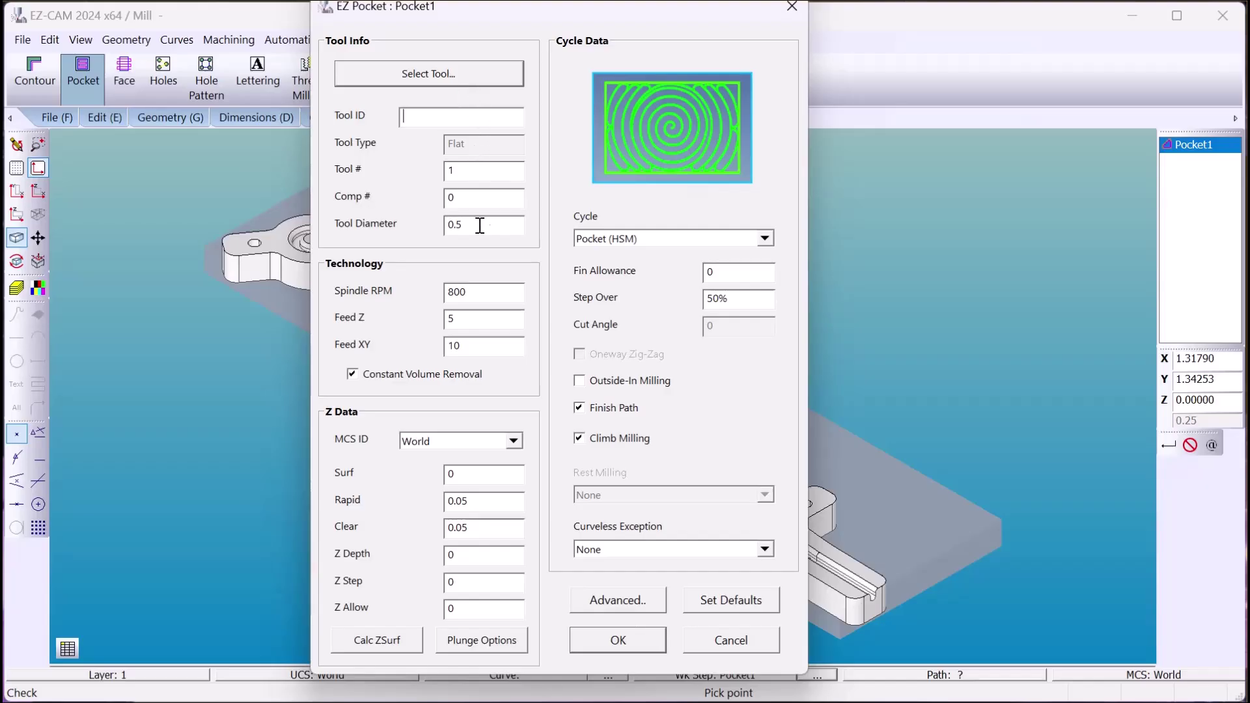
{"action": "type", "text": "."}
{"action": "left_click", "coordinate": [474, 293]}
{"action": "type", "text": "8000"}
{"action": "type", "text": "0"}
{"action": "type", "text": "0"}
Configure the Pocket (HSM) cycle with finish allowance 0.005, 30% step over and Outside-In Milling enabled
{"action": "left_click", "coordinate": [714, 248]}
{"action": "left_click", "coordinate": [710, 241]}
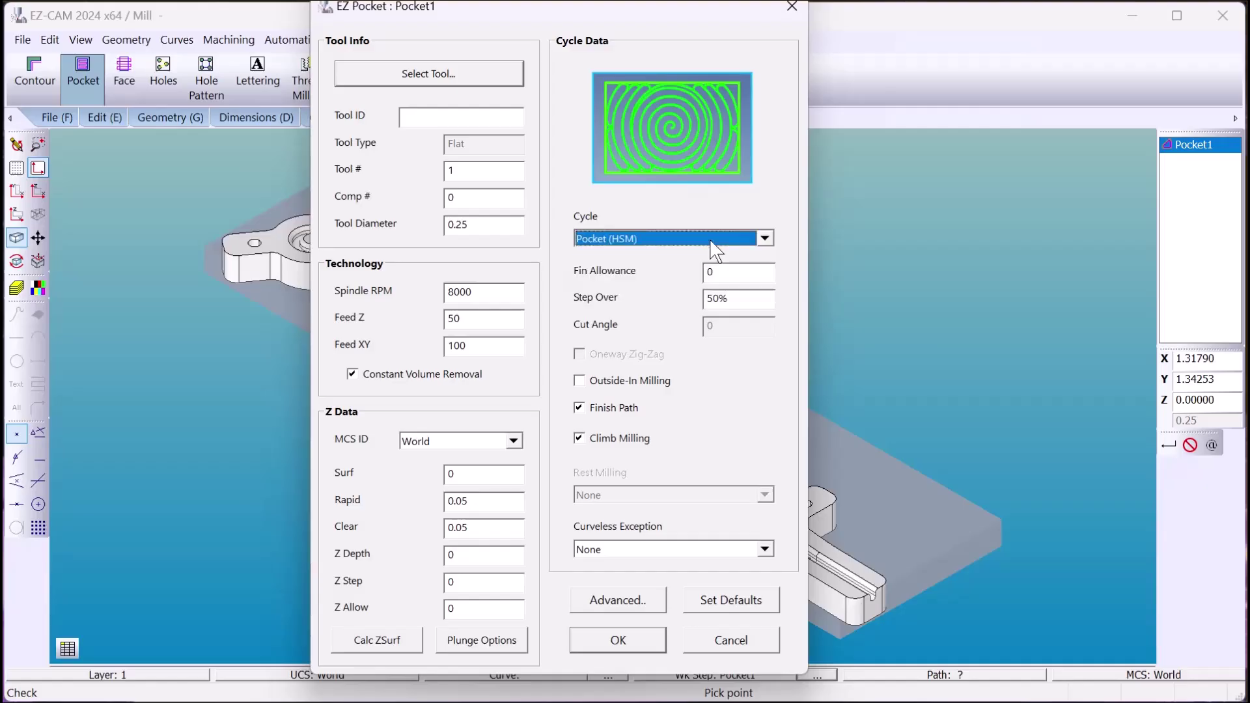
{"action": "left_click", "coordinate": [726, 273]}
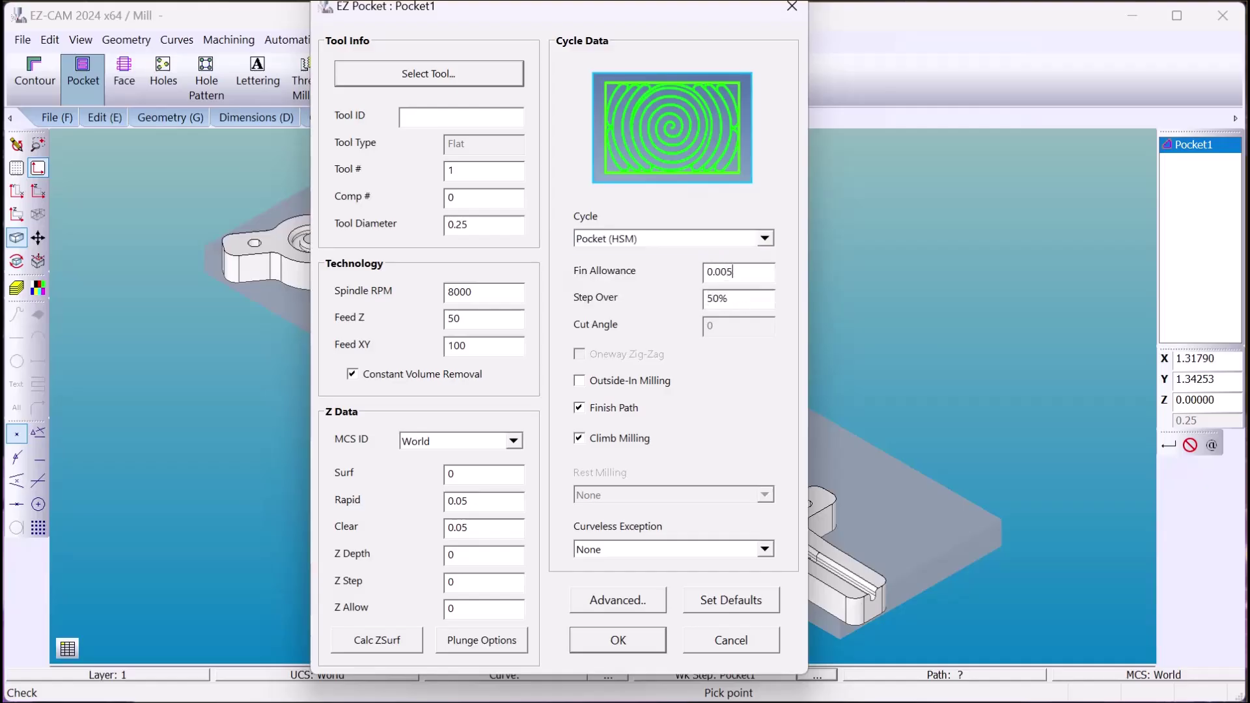
{"action": "left_click_drag", "start_coordinate": [715, 299], "coordinate": [641, 312]}
{"action": "type", "text": "3"}
{"action": "left_click", "coordinate": [581, 382]}
{"action": "left_click", "coordinate": [621, 644]}
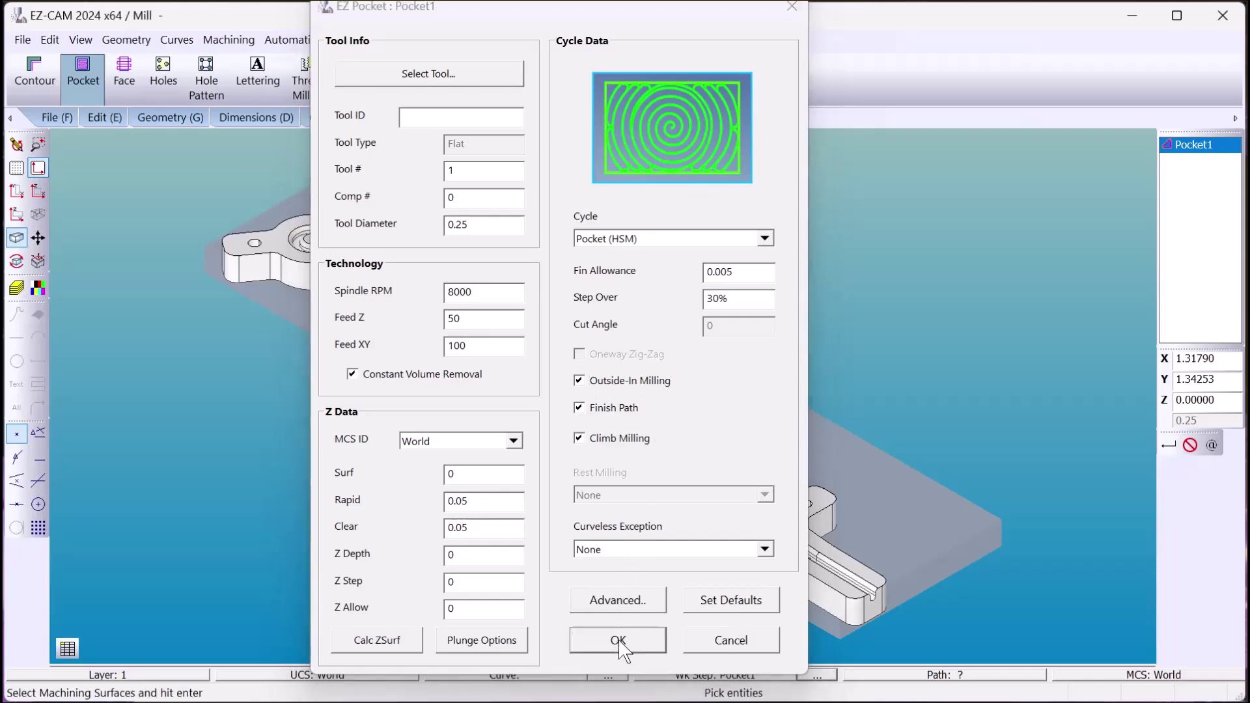
Assign the whole part as Pocket1's machining surfaces and add the stock surface as its check surface
{"action": "left_click_drag", "start_coordinate": [206, 147], "coordinate": [914, 645]}
{"action": "key", "text": "Return"}
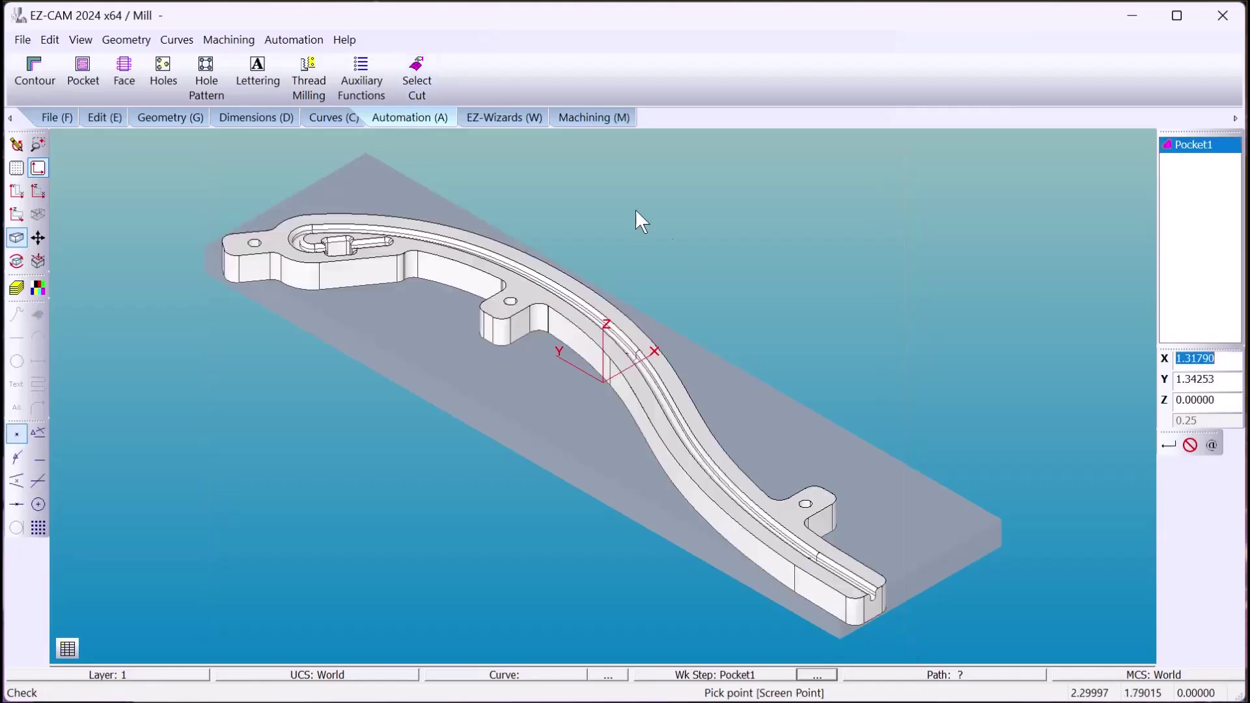
{"action": "left_click", "coordinate": [594, 118]}
{"action": "left_click", "coordinate": [228, 78]}
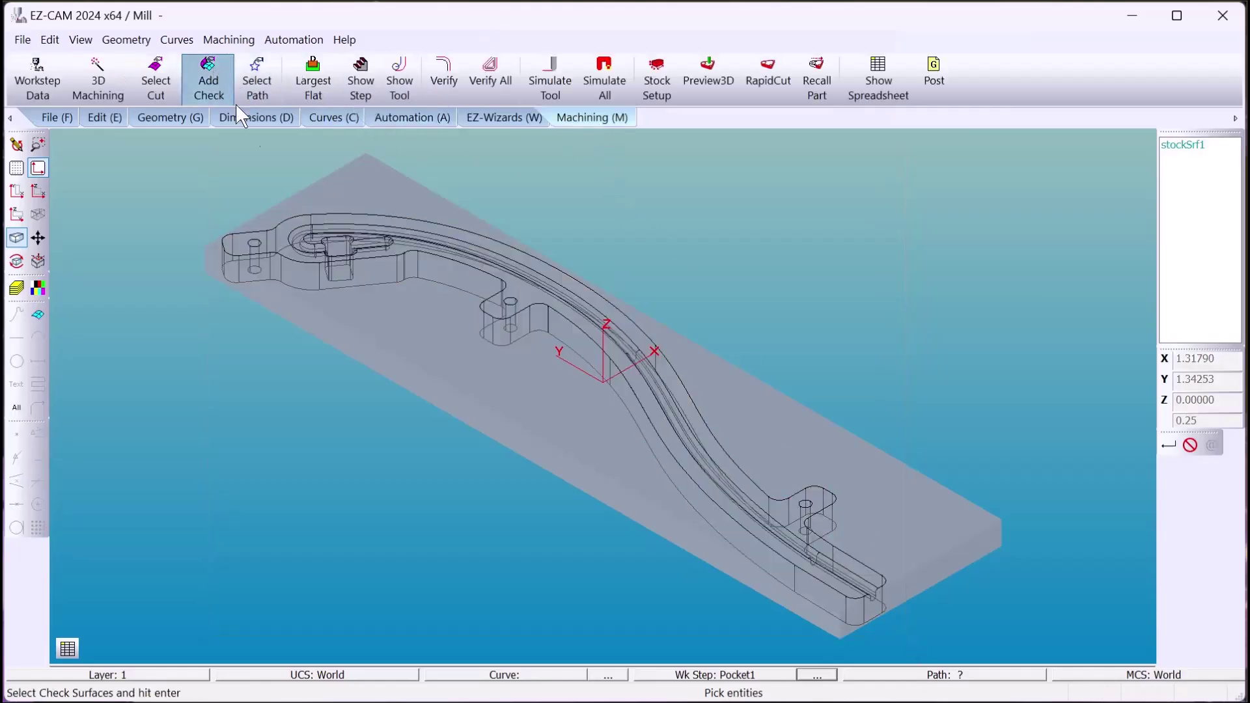
{"action": "left_click", "coordinate": [370, 207]}
{"action": "key", "text": "Return"}
Verify the Pocket1 toolpath and preview the cut in 3D, restoring the model view at the end
{"action": "left_click", "coordinate": [444, 73]}
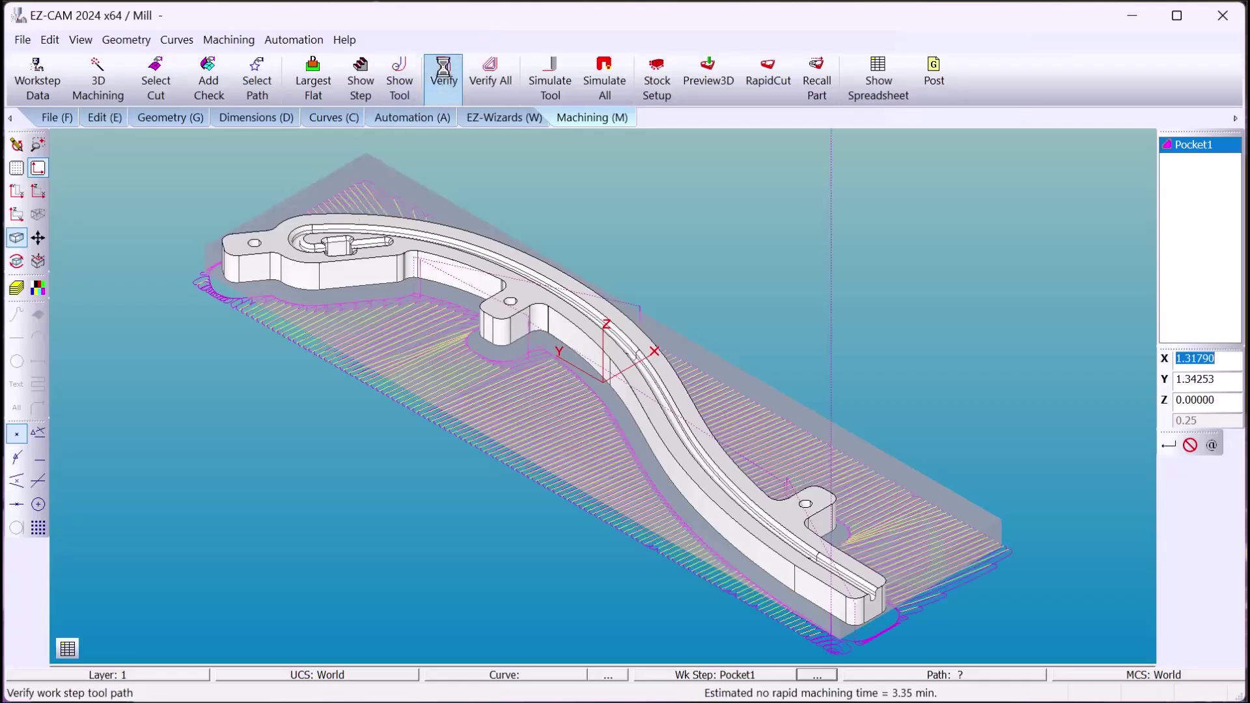
{"action": "left_click", "coordinate": [729, 62]}
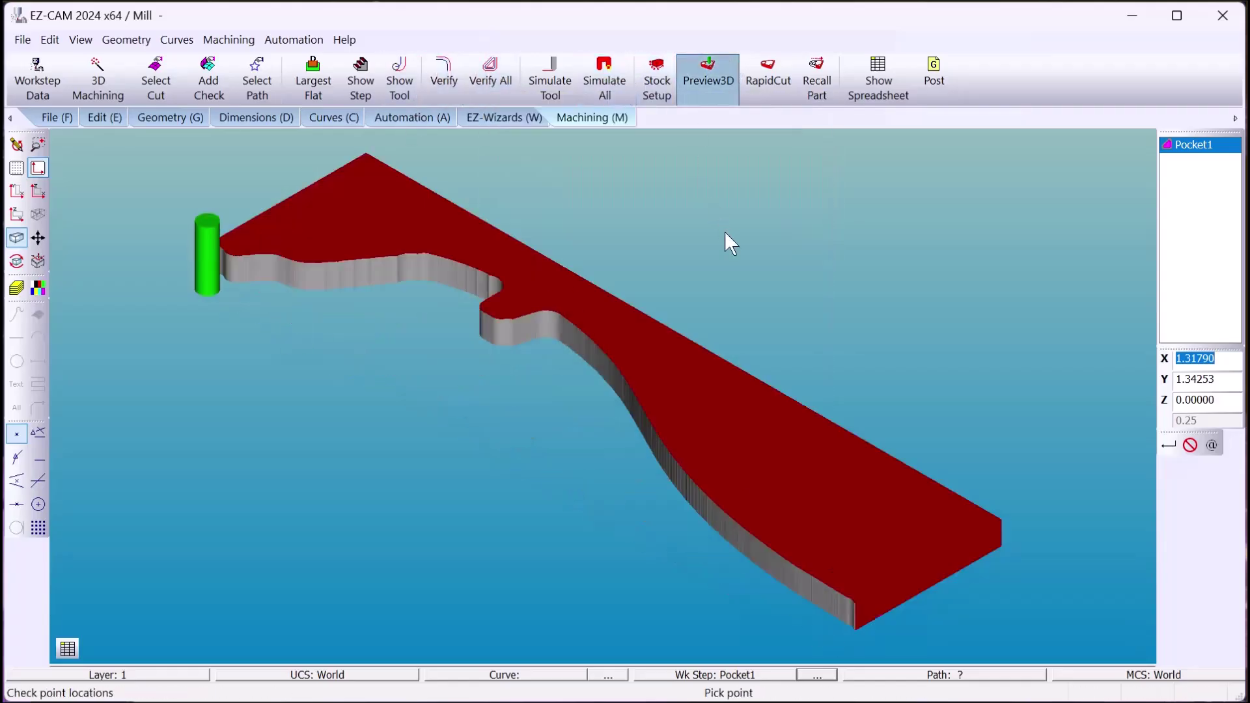
{"action": "left_click", "coordinate": [17, 145]}
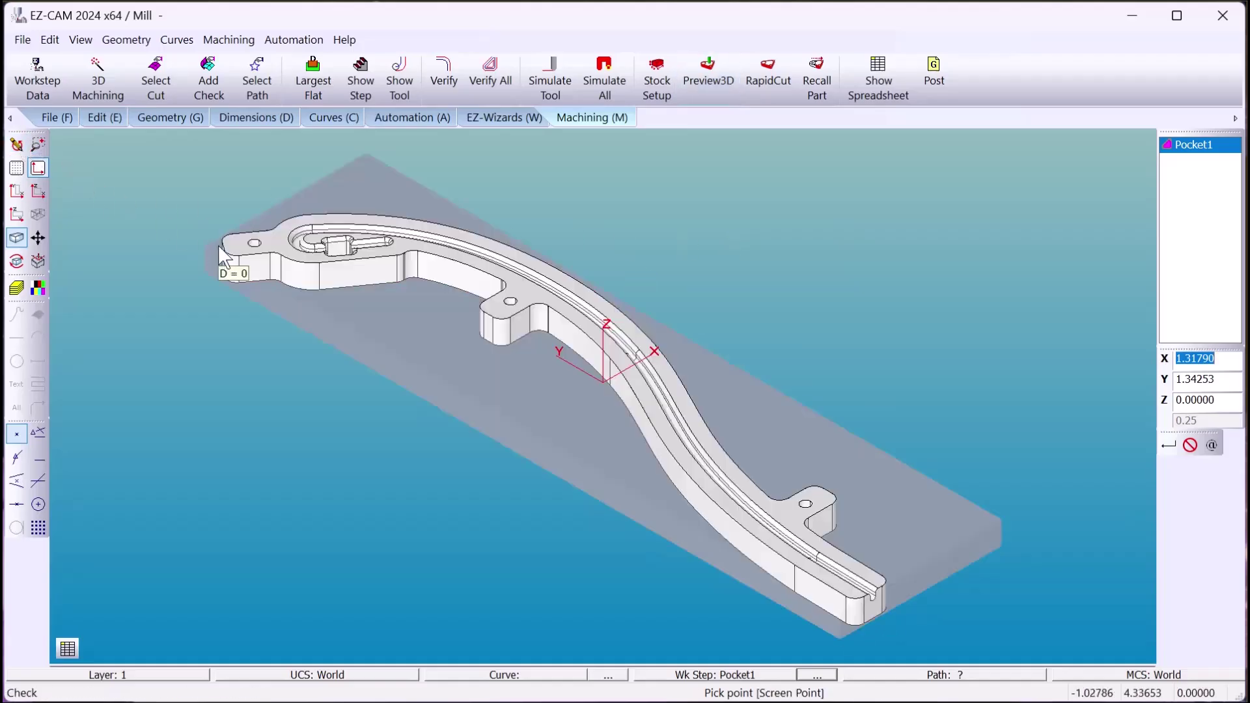
Create work step Contour1, keeping the 0.25 tool, with finish allowance 0 and Lead In/Out enabled
{"action": "left_click", "coordinate": [396, 118]}
{"action": "left_click", "coordinate": [35, 75]}
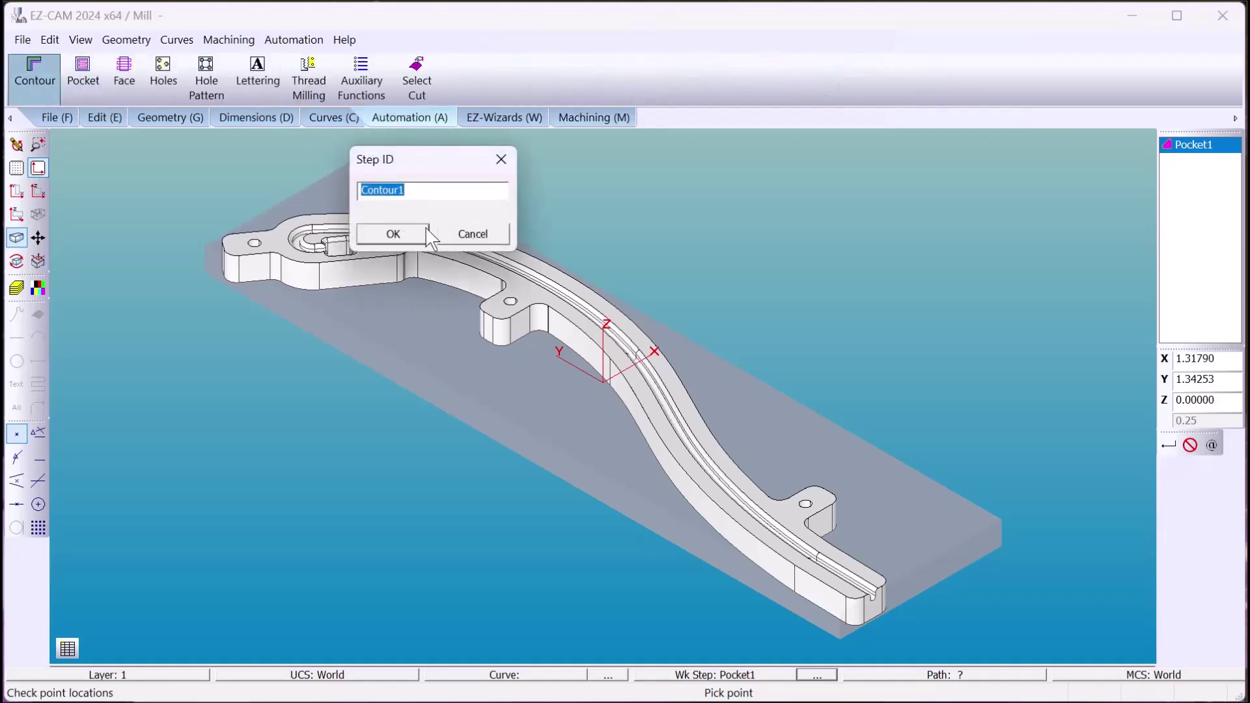
{"action": "left_click", "coordinate": [426, 229]}
{"action": "left_click_drag", "start_coordinate": [624, 172], "coordinate": [643, 47]}
{"action": "left_click_drag", "start_coordinate": [496, 250], "coordinate": [464, 249]}
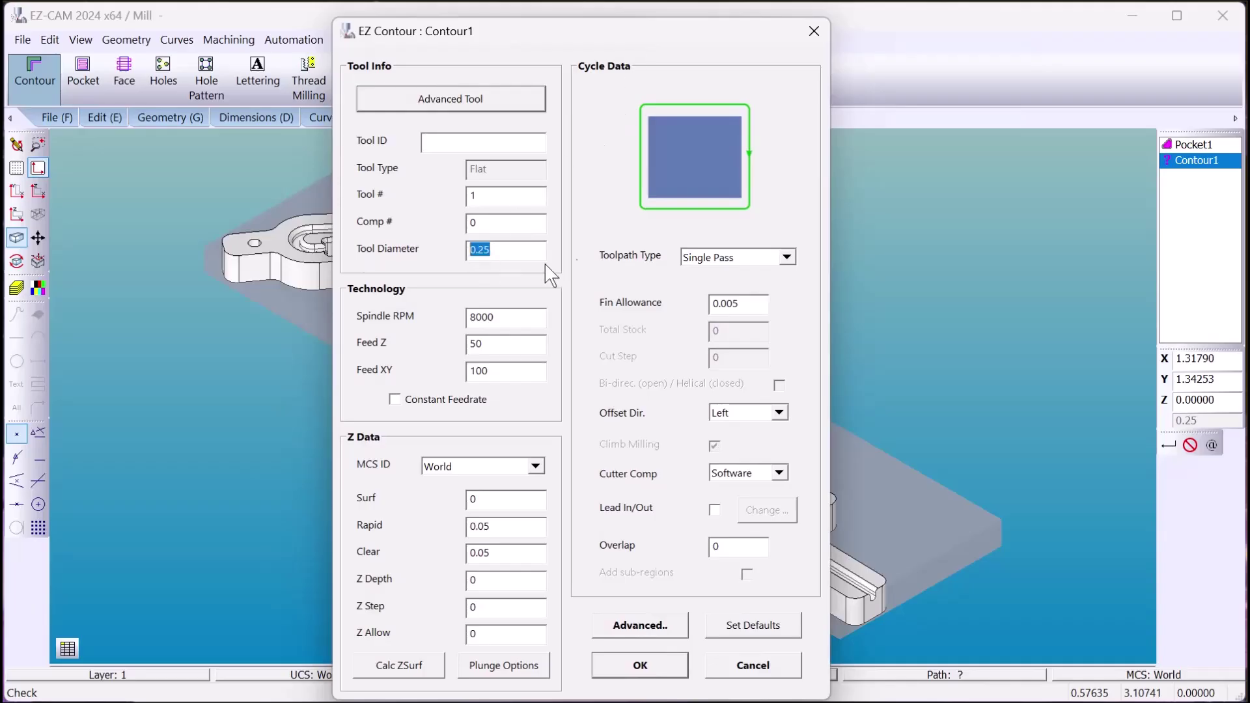
{"action": "left_click_drag", "start_coordinate": [741, 303], "coordinate": [669, 302]}
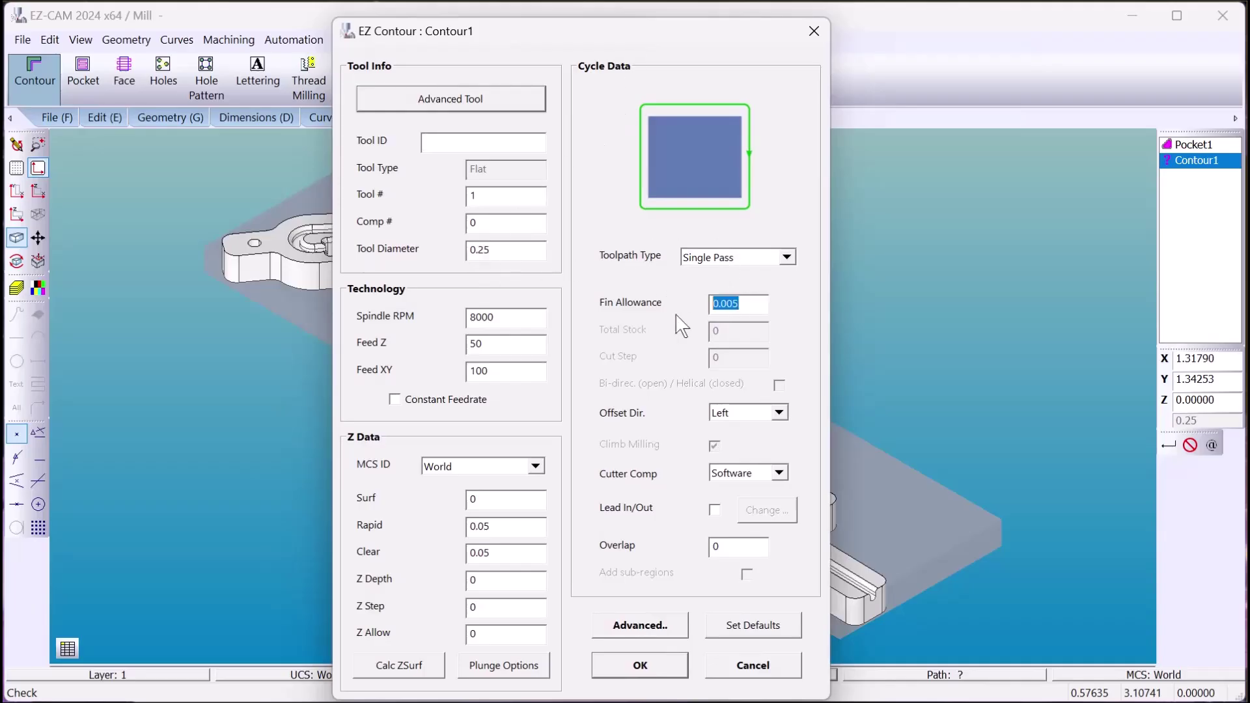
{"action": "type", "text": "0"}
{"action": "left_click", "coordinate": [714, 509]}
{"action": "left_click", "coordinate": [640, 665]}
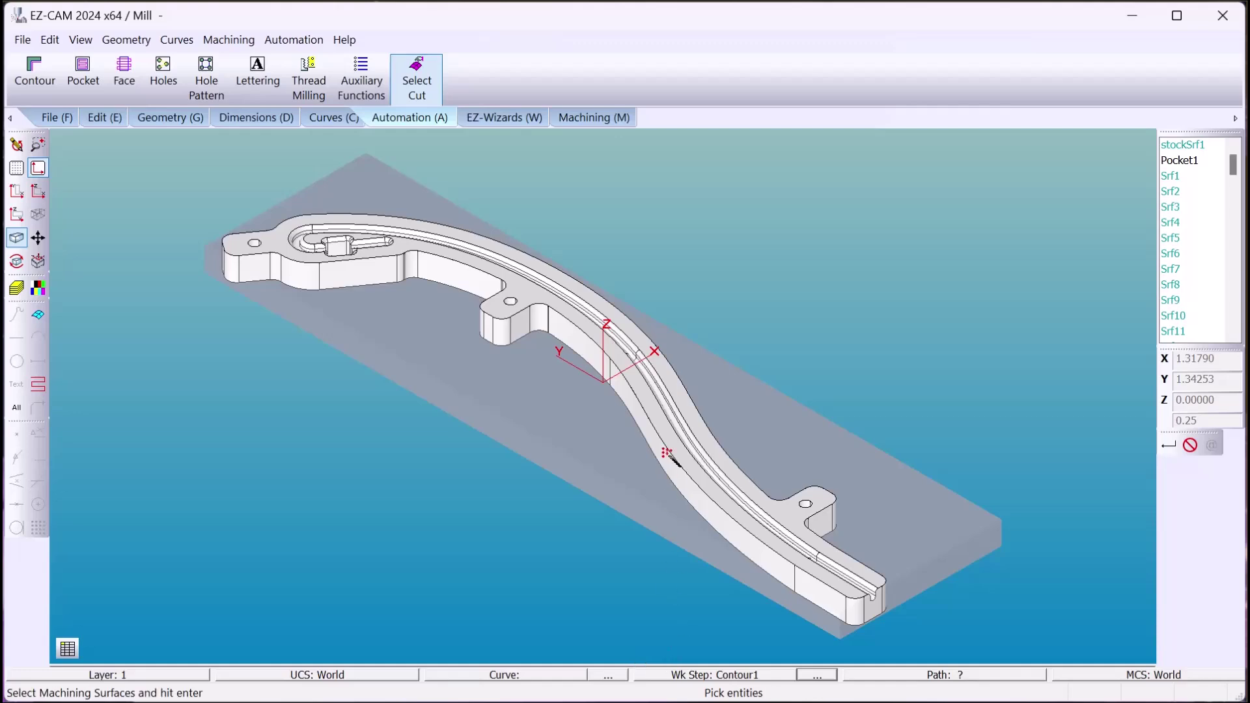
Select the part's outer wall at the middle mounting tab for Contour1 and verify its toolpath
{"action": "left_click", "coordinate": [482, 302]}
{"action": "middle_click_drag", "start_coordinate": [759, 371], "coordinate": [761, 331]}
{"action": "right_click", "coordinate": [752, 331]}
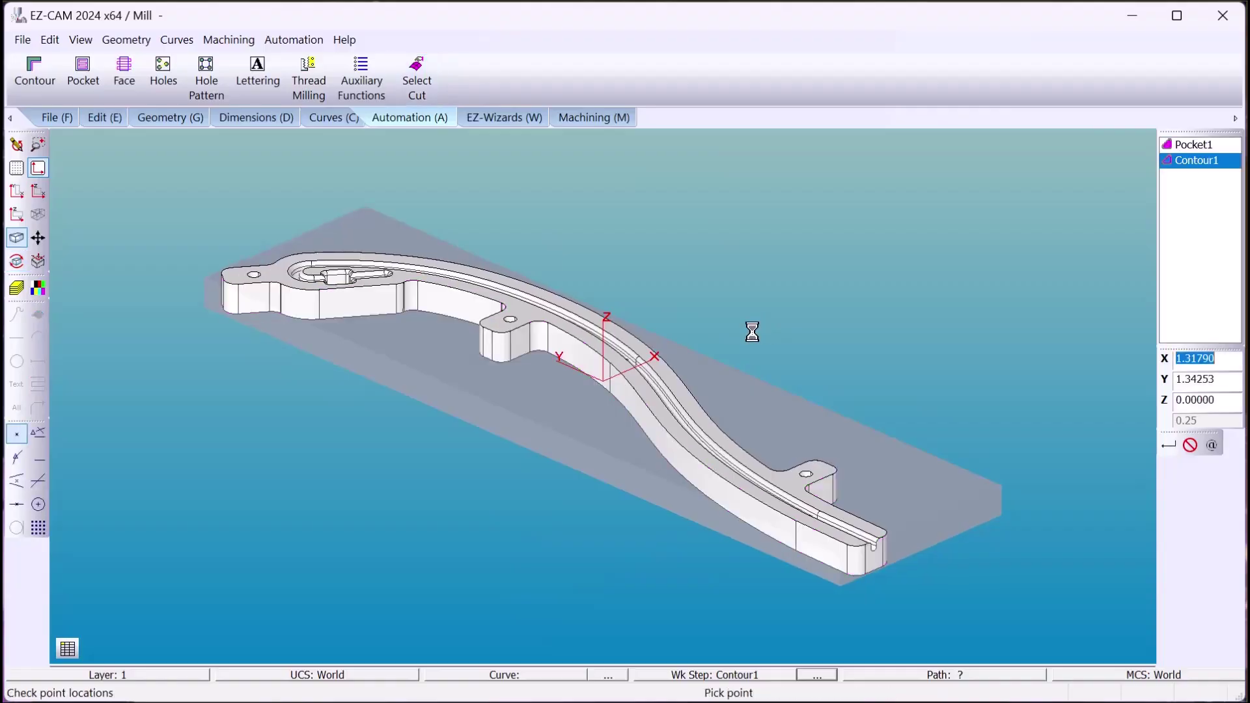
{"action": "left_click", "coordinate": [594, 120]}
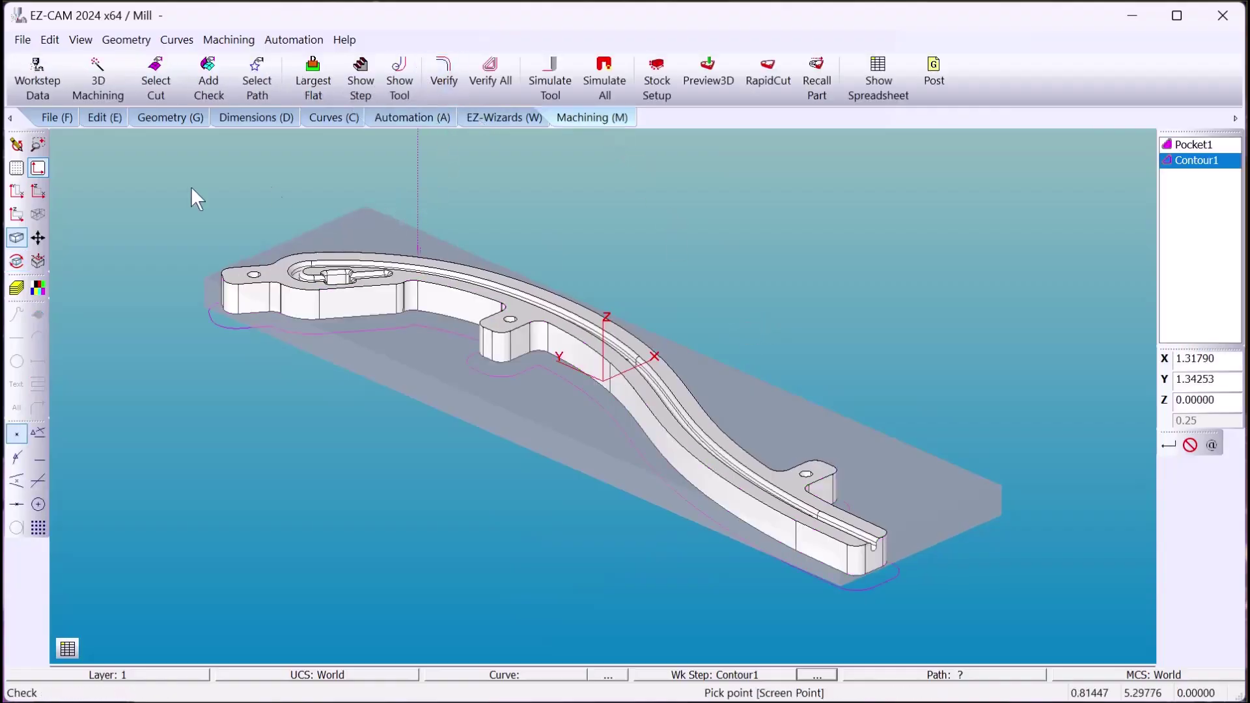
Blank the stock surface so only the part remains displayed
{"action": "left_click", "coordinate": [95, 118]}
{"action": "left_click", "coordinate": [154, 74]}
{"action": "left_click", "coordinate": [996, 493]}
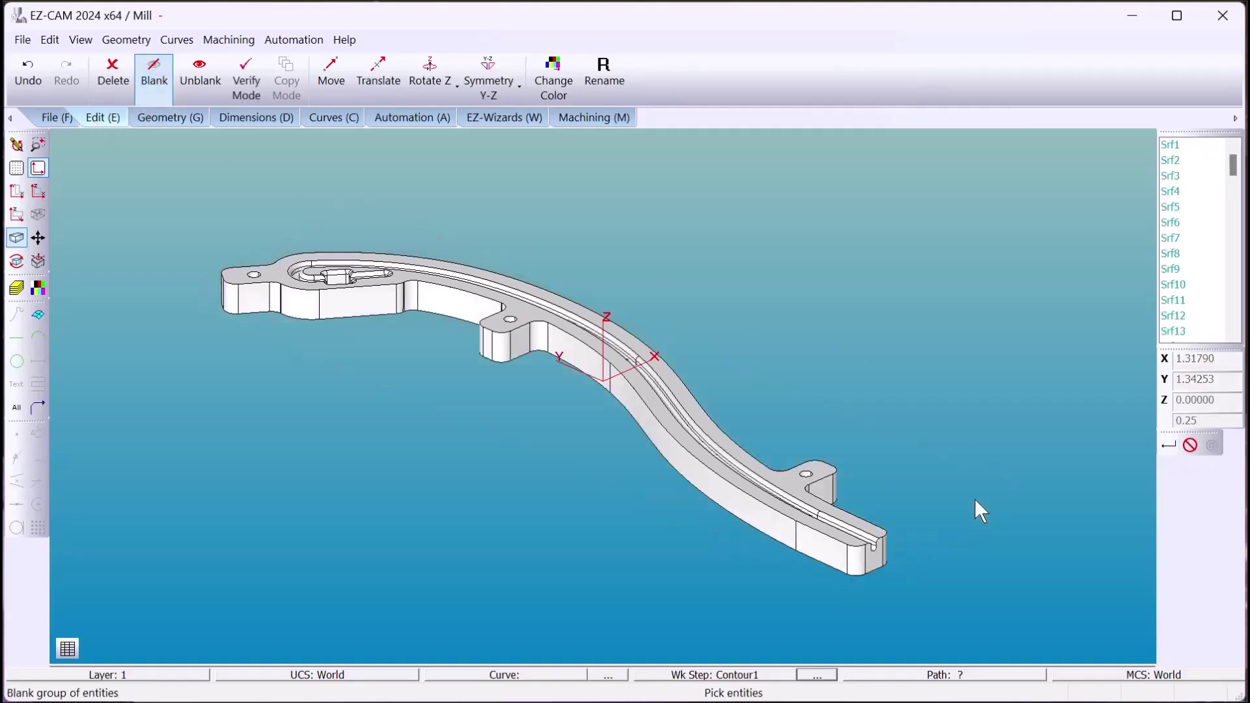
{"action": "scroll", "coordinate": [319, 280], "scroll_direction": "up", "scroll_amount": 5}
{"action": "scroll", "coordinate": [318, 282], "scroll_direction": "up", "scroll_amount": 10}
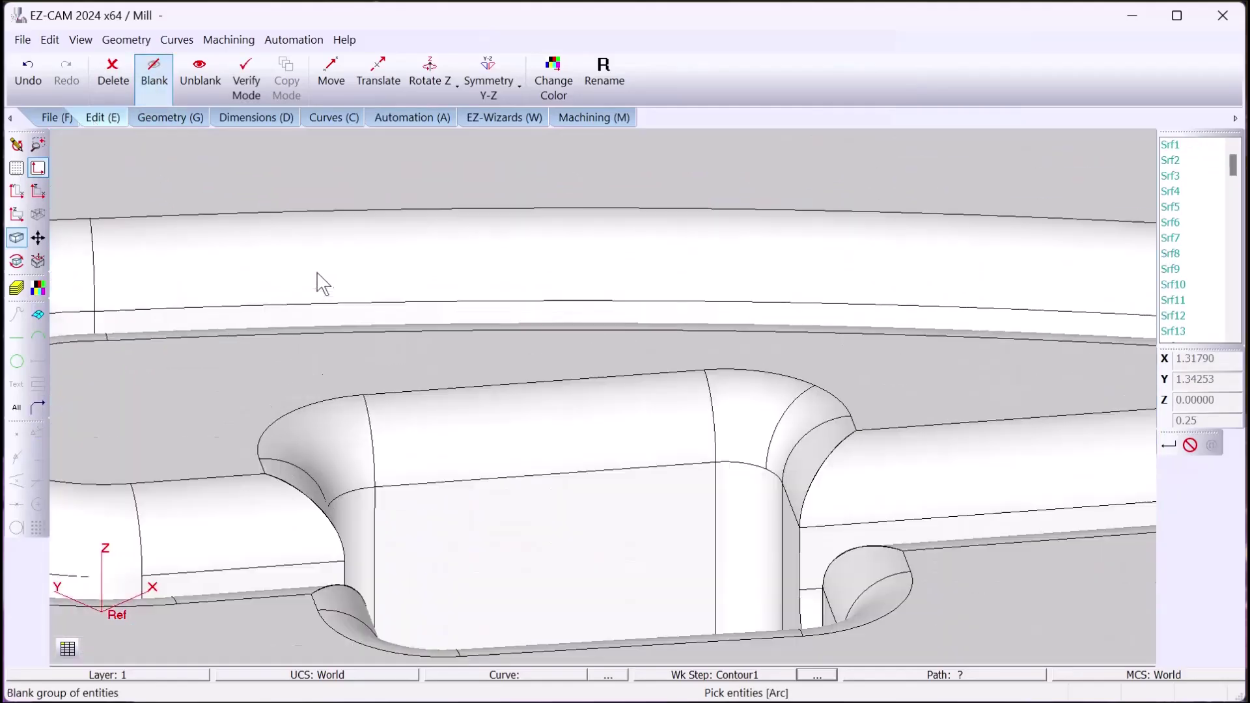
{"action": "scroll", "coordinate": [345, 287], "scroll_direction": "down", "scroll_amount": 4}
{"action": "middle_click_drag", "start_coordinate": [417, 262], "coordinate": [495, 458]}
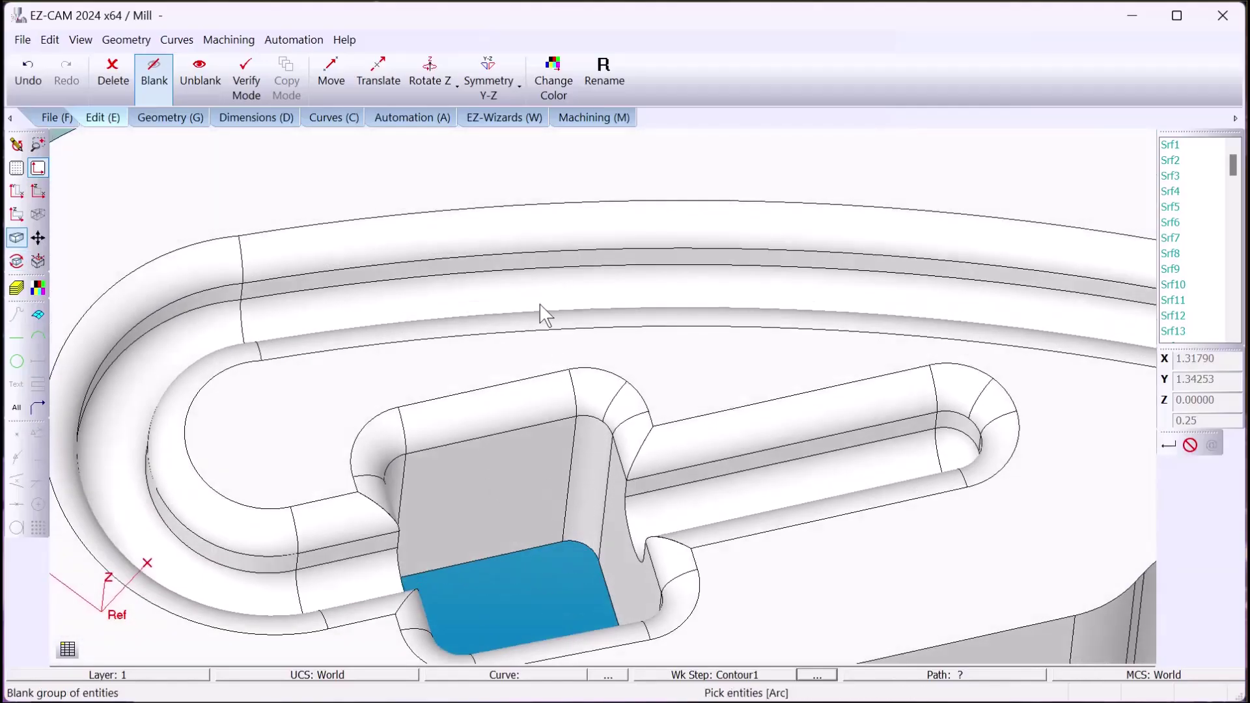
{"action": "left_click", "coordinate": [438, 123]}
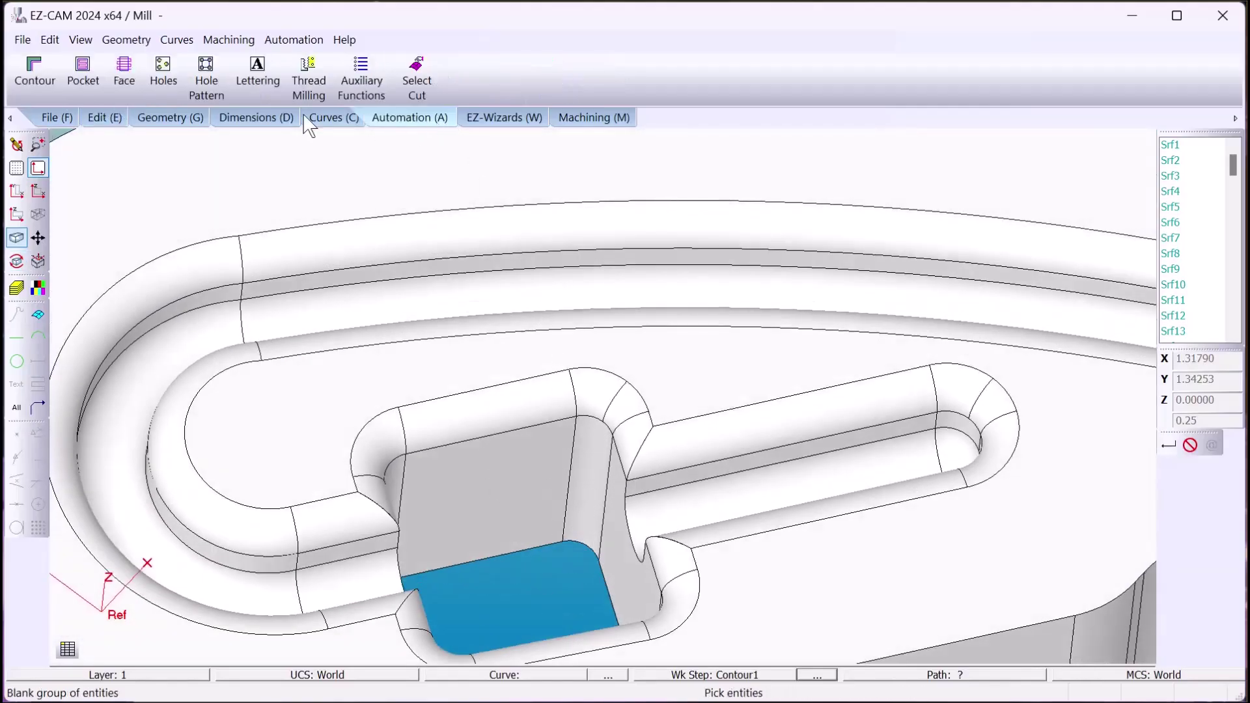
{"action": "left_click", "coordinate": [82, 72]}
{"action": "left_click", "coordinate": [410, 235]}
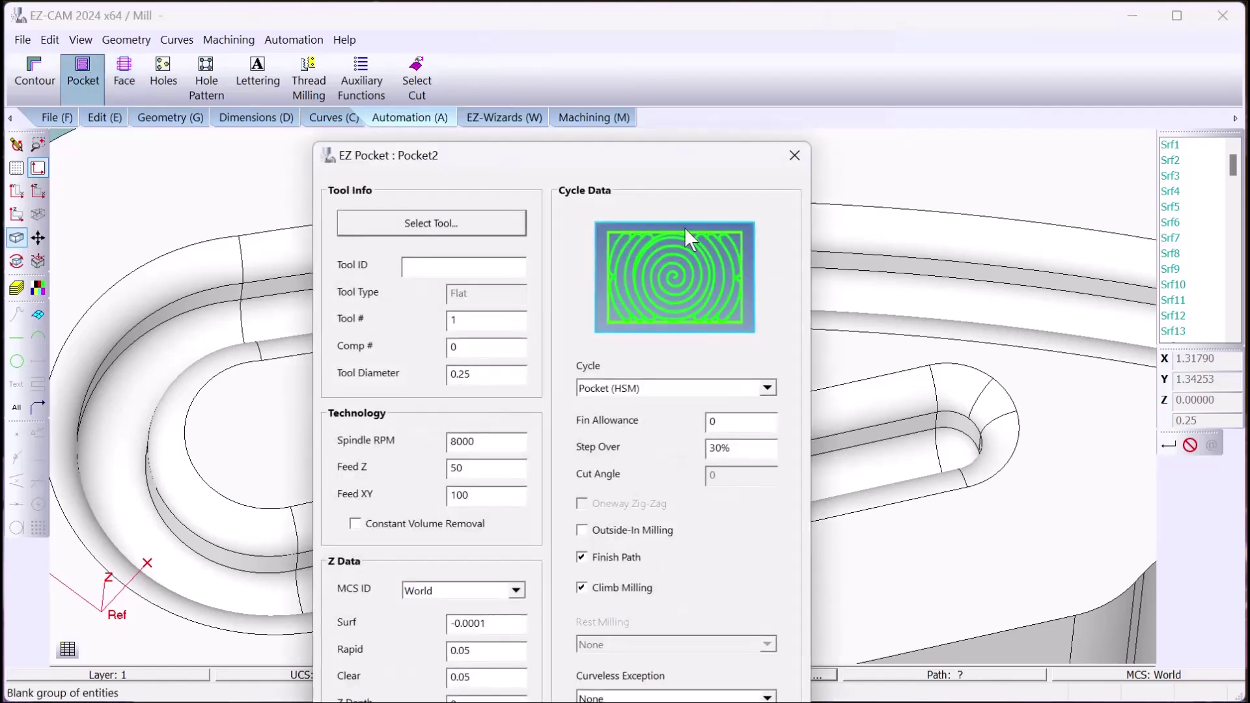
{"action": "left_click_drag", "start_coordinate": [650, 163], "coordinate": [675, 41]}
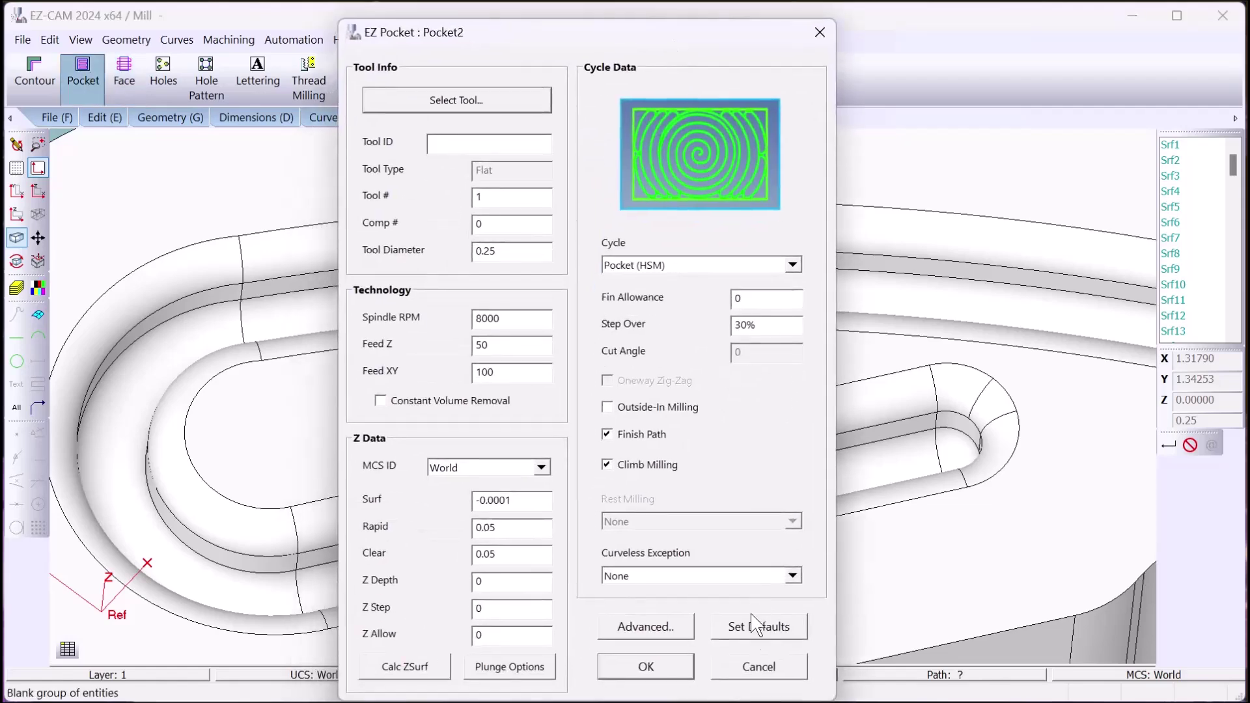
{"action": "left_click", "coordinate": [747, 667]}
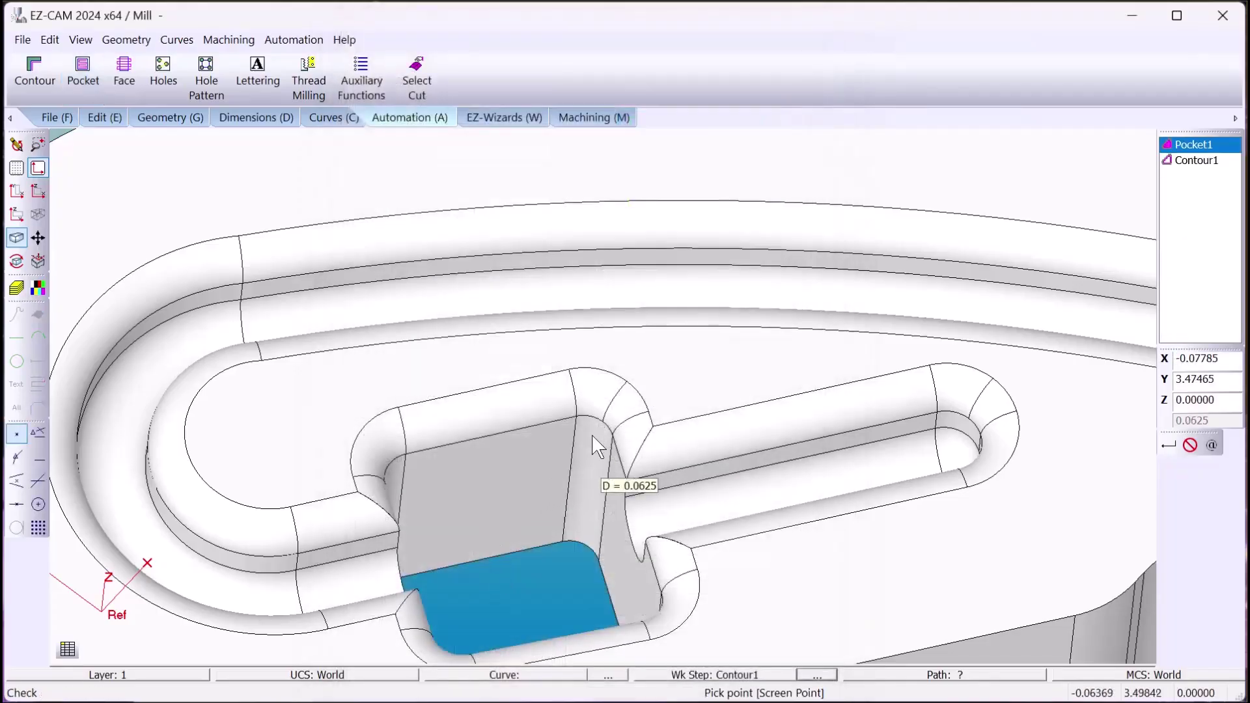
Create work step Pocket2 with tool number 2, a tool diameter of 0.0625 and a Z step of 0.03
{"action": "left_click", "coordinate": [91, 79]}
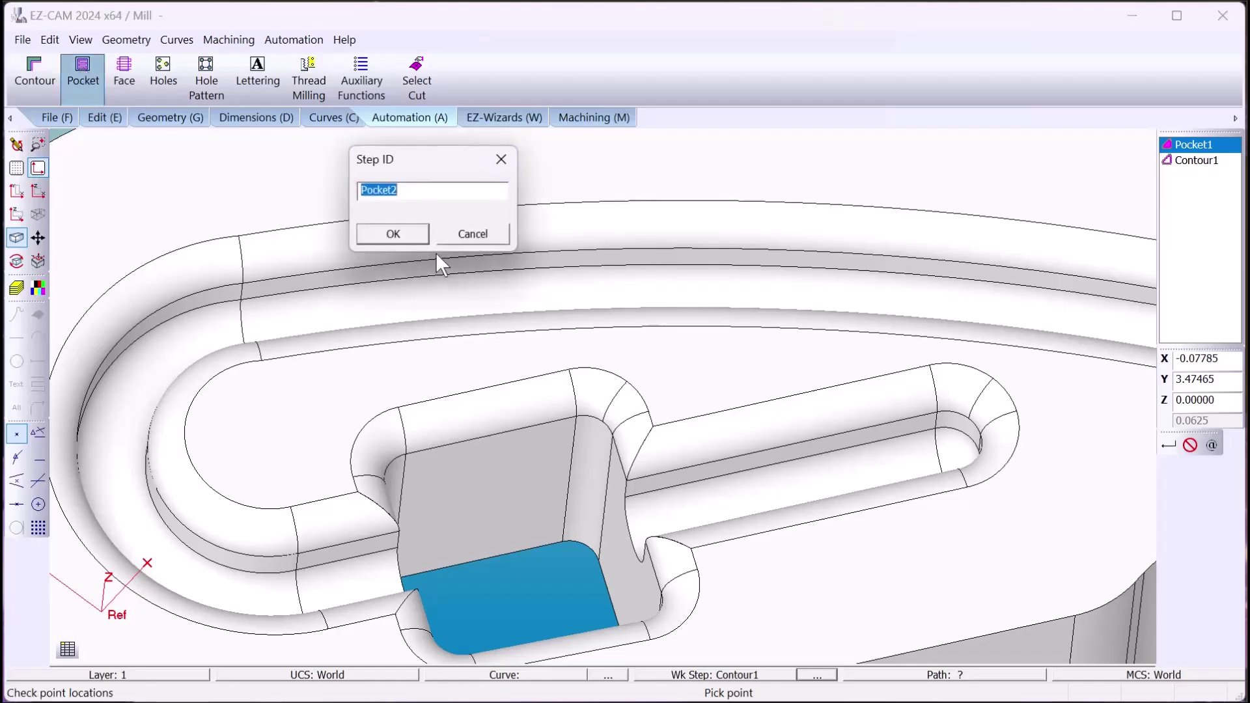
{"action": "left_click", "coordinate": [395, 233]}
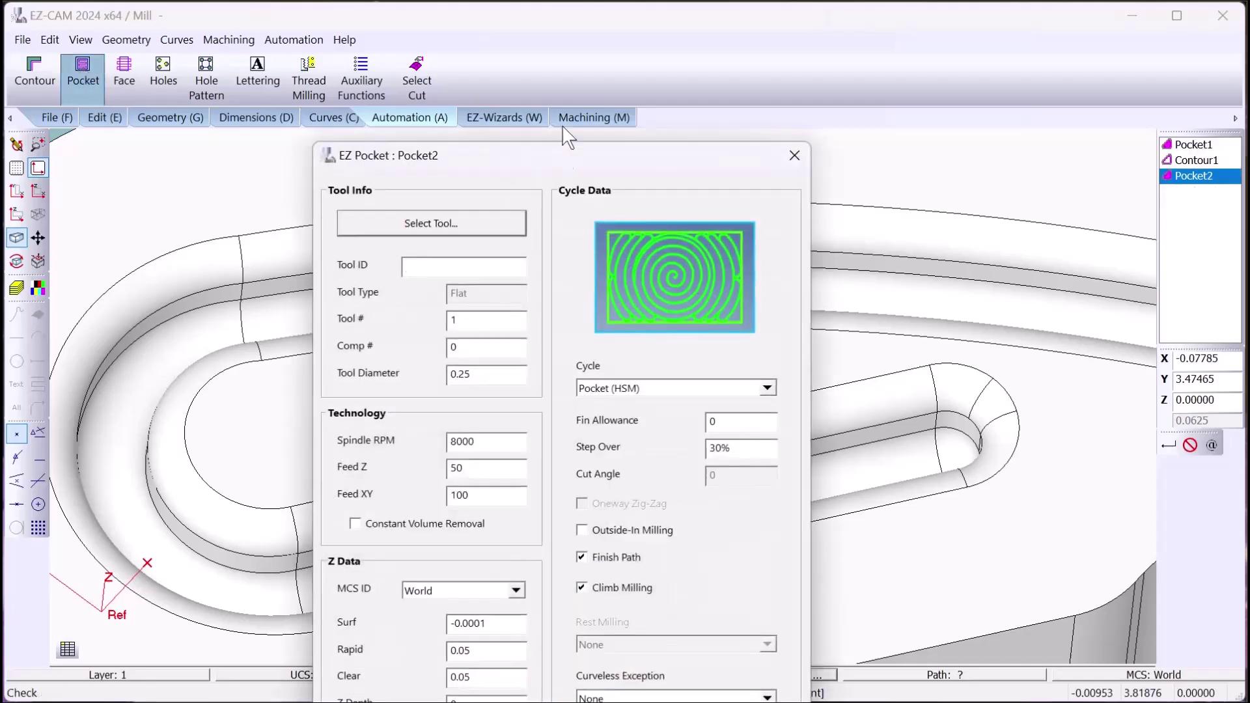
{"action": "left_click_drag", "start_coordinate": [554, 156], "coordinate": [579, 37]}
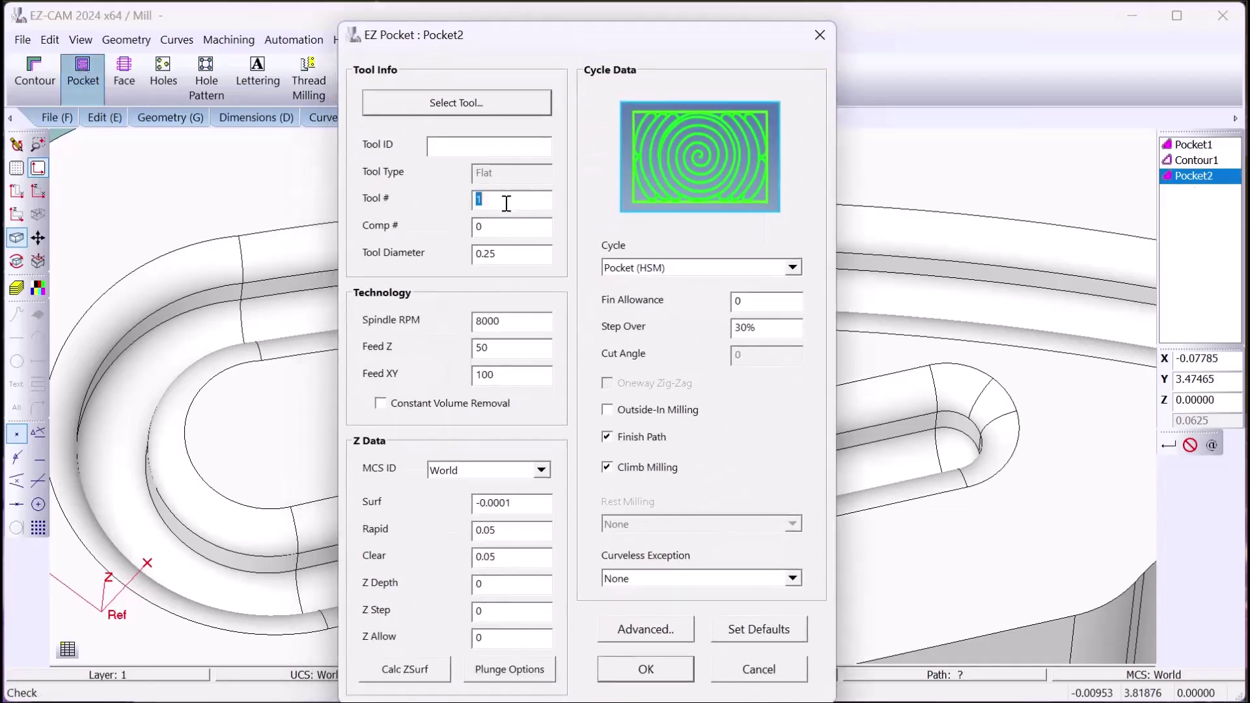
{"action": "type", "text": "2"}
{"action": "double_click", "coordinate": [511, 256]}
{"action": "type", "text": ".03"}
{"action": "left_click", "coordinate": [654, 668]}
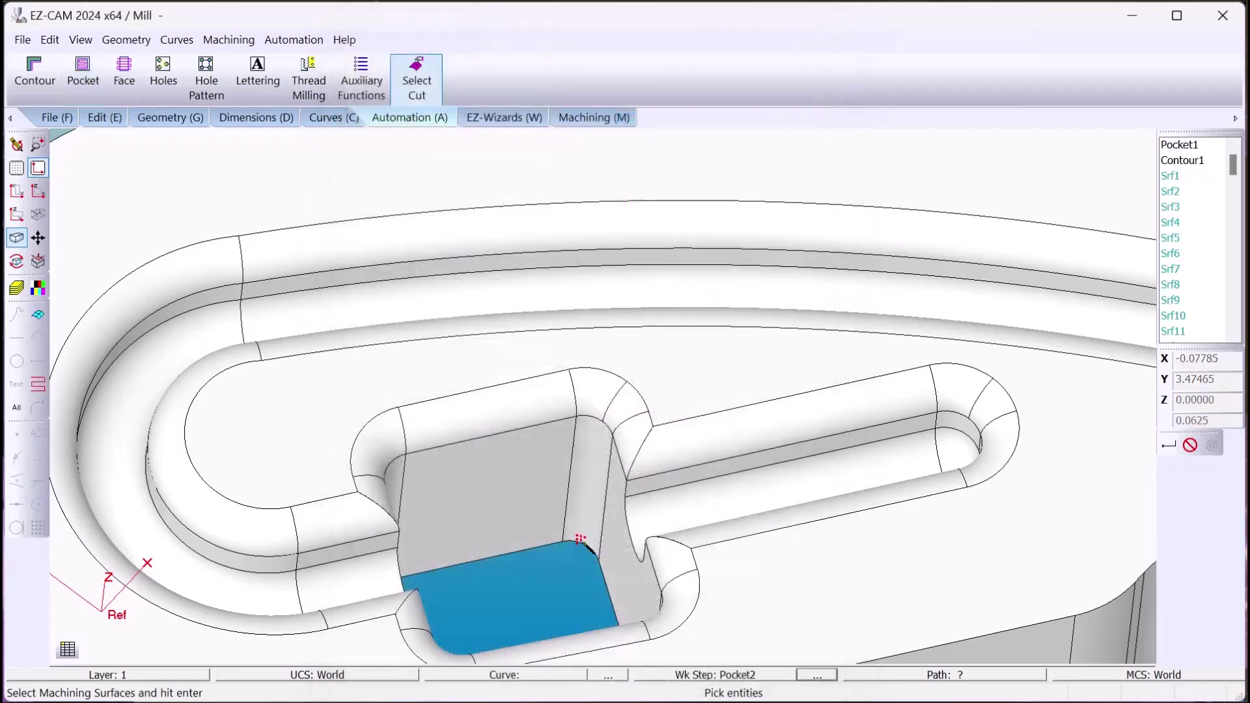
Assign the square through-opening's wall to Pocket2 and check its toolpath with Verify and a 3D preview, restoring the model view at the end
{"action": "middle_click_drag", "start_coordinate": [561, 480], "coordinate": [609, 478]}
{"action": "key", "text": "Return"}
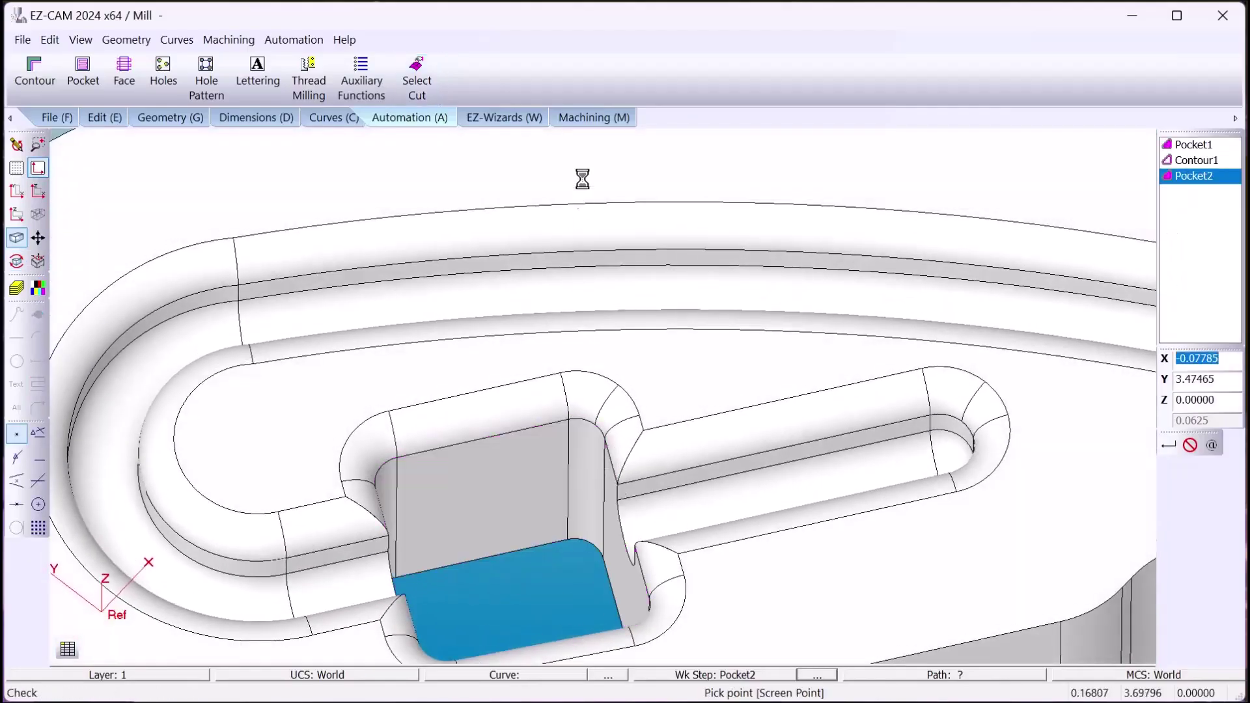
{"action": "left_click", "coordinate": [592, 118]}
{"action": "left_click", "coordinate": [444, 77]}
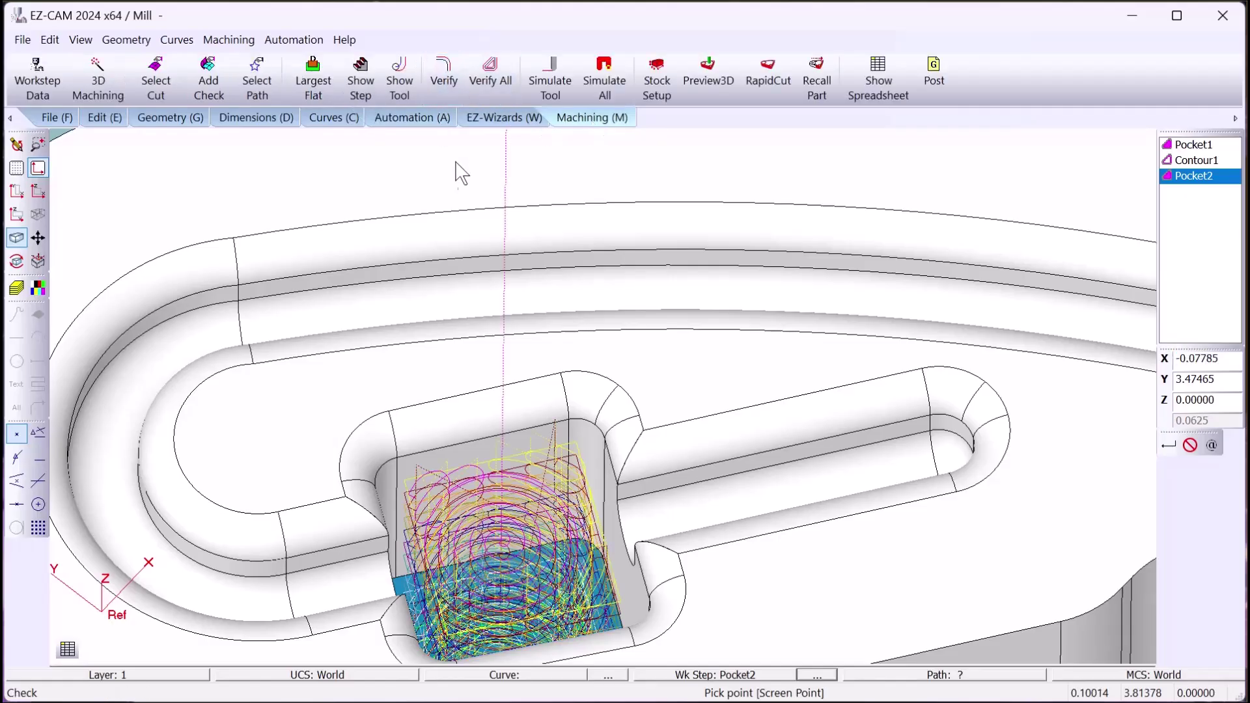
{"action": "left_click", "coordinate": [720, 70]}
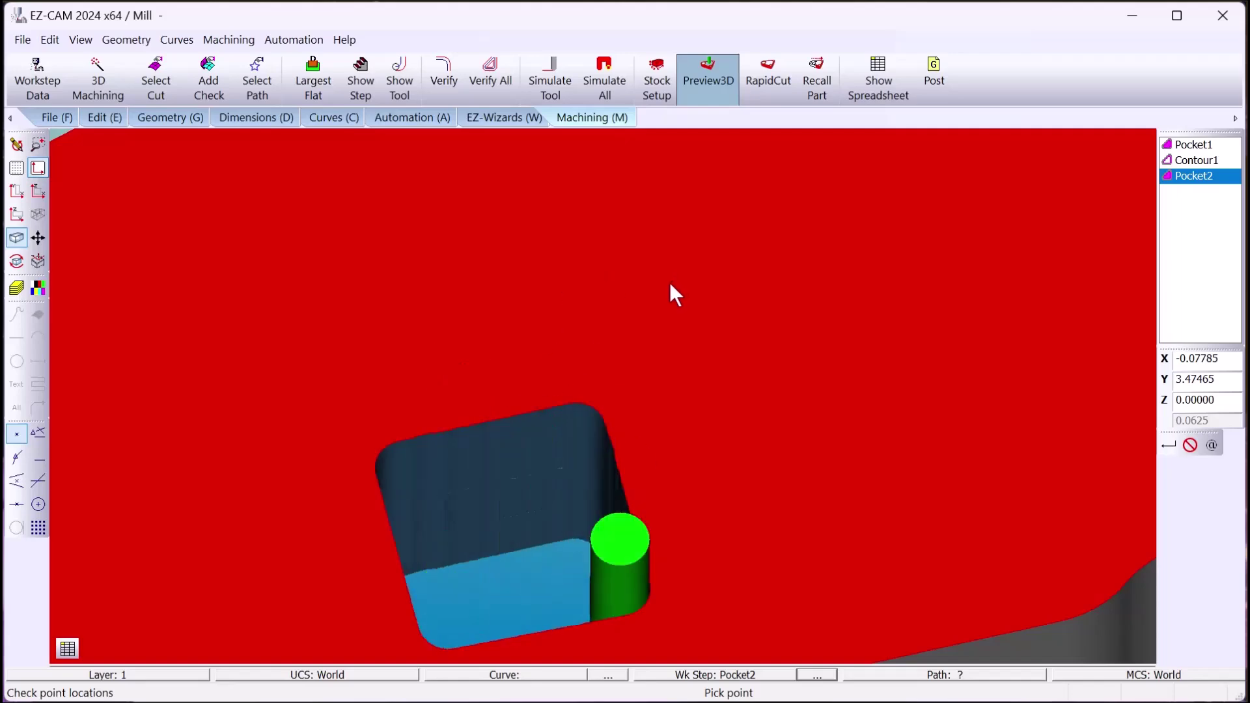
{"action": "left_click", "coordinate": [18, 144]}
Check the diameter of the rounded groove floor beside the square opening
{"action": "scroll", "coordinate": [489, 229], "scroll_direction": "down", "scroll_amount": 2}
{"action": "middle_click_drag", "start_coordinate": [428, 384], "coordinate": [407, 485]}
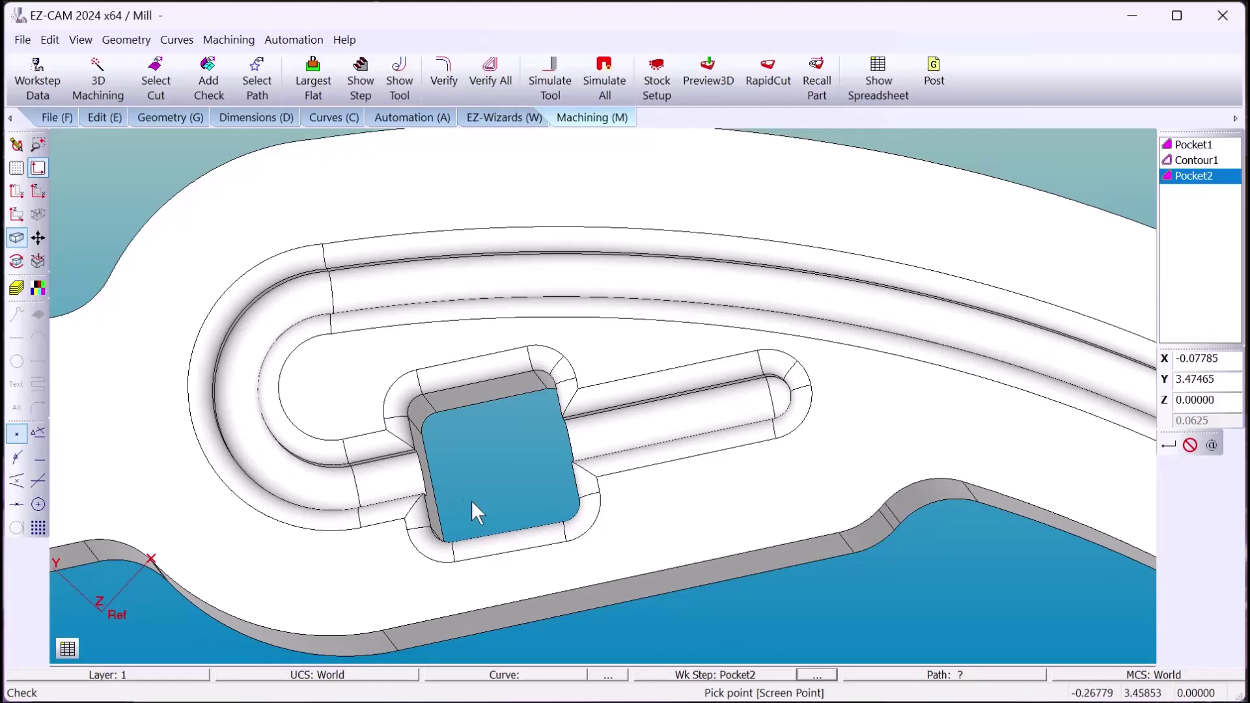
{"action": "left_click", "coordinate": [409, 480]}
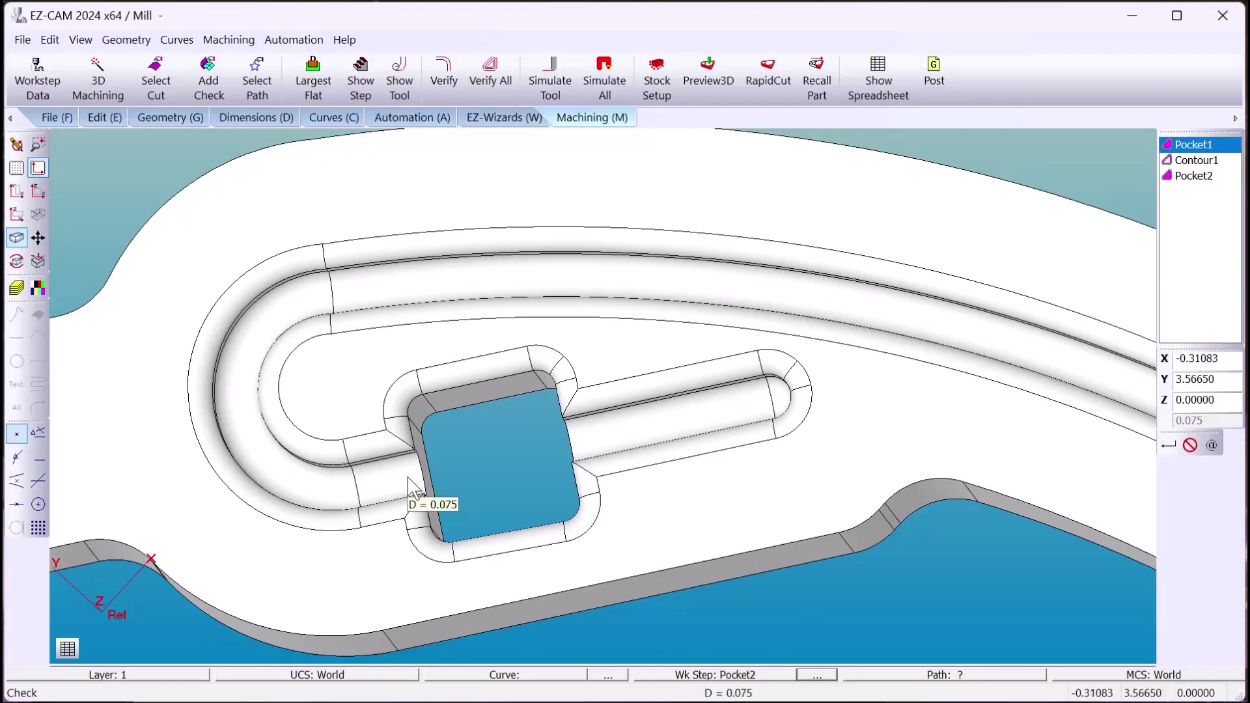
Create work step Contour2 with tool number 3 and a tool diameter of 0.075
{"action": "middle_click_drag", "start_coordinate": [488, 482], "coordinate": [589, 375]}
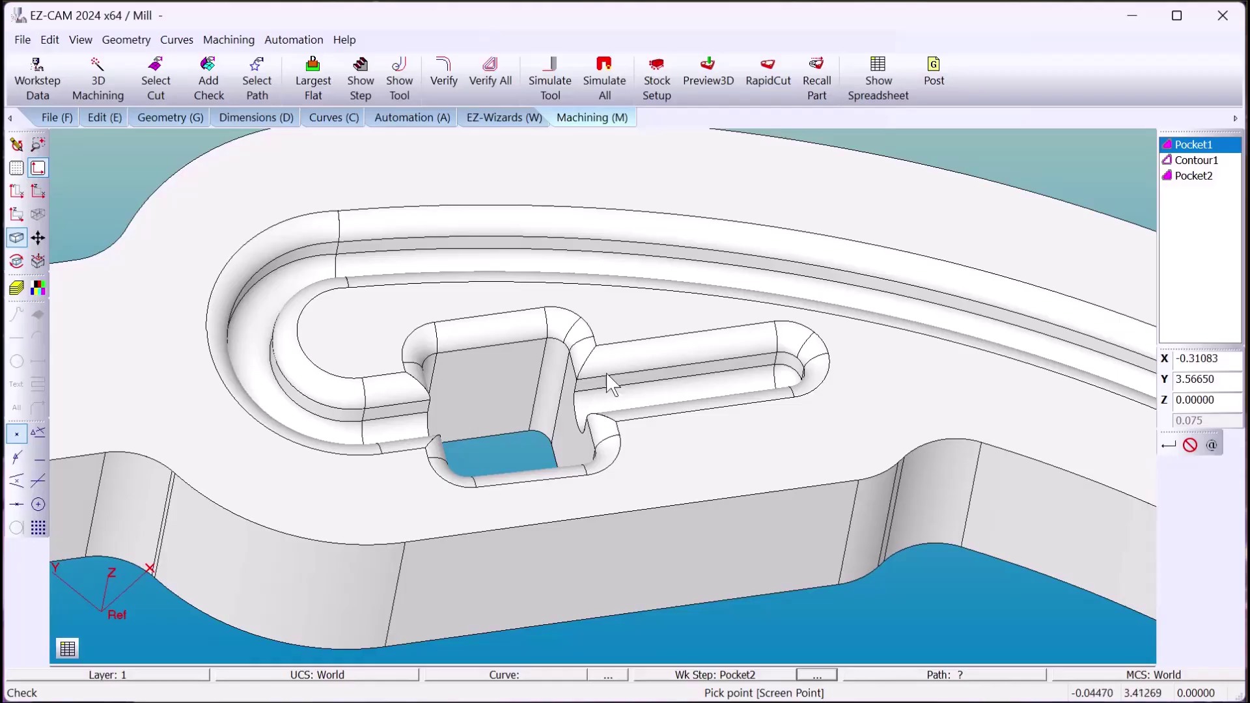
{"action": "left_click", "coordinate": [435, 119]}
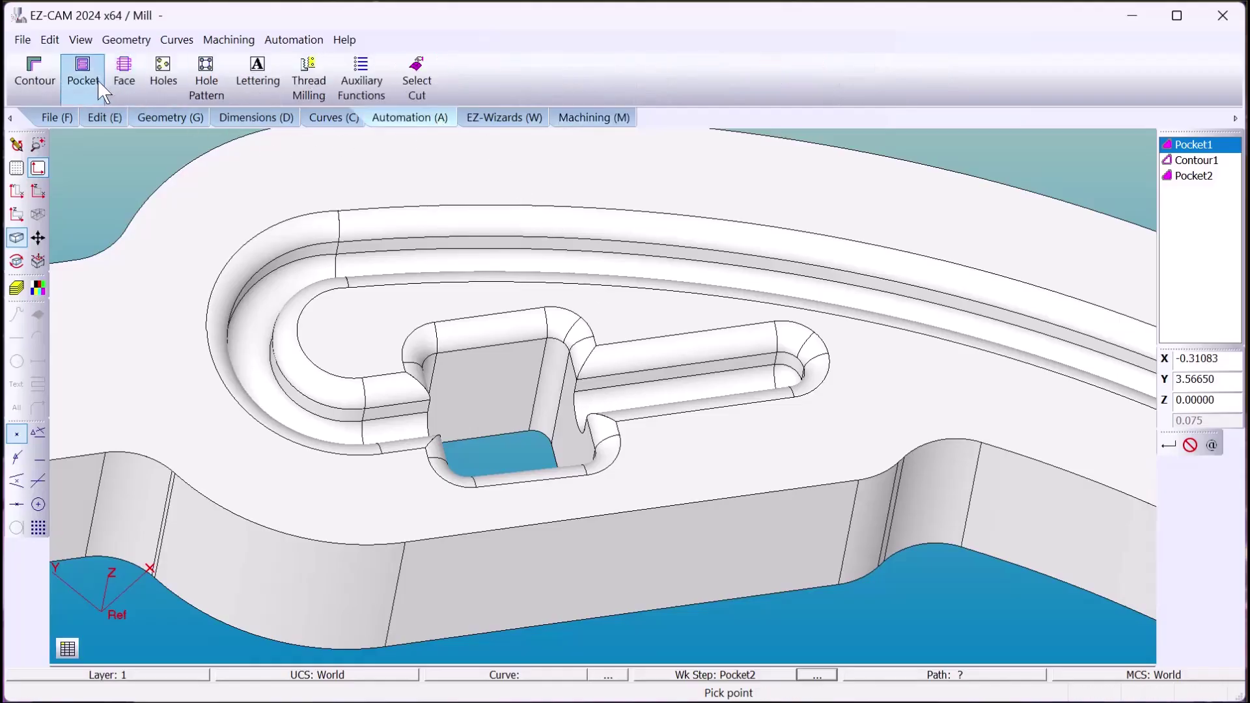
{"action": "left_click", "coordinate": [40, 68]}
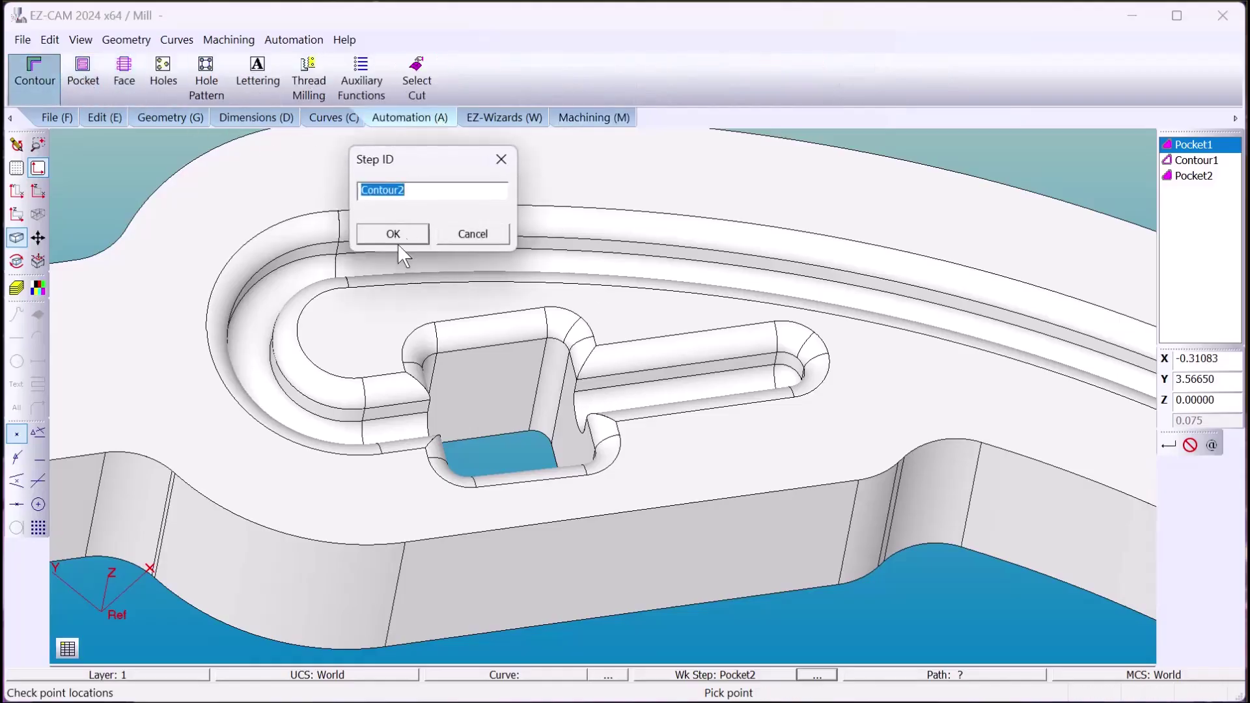
{"action": "left_click", "coordinate": [410, 237]}
{"action": "left_click_drag", "start_coordinate": [627, 159], "coordinate": [664, 42]}
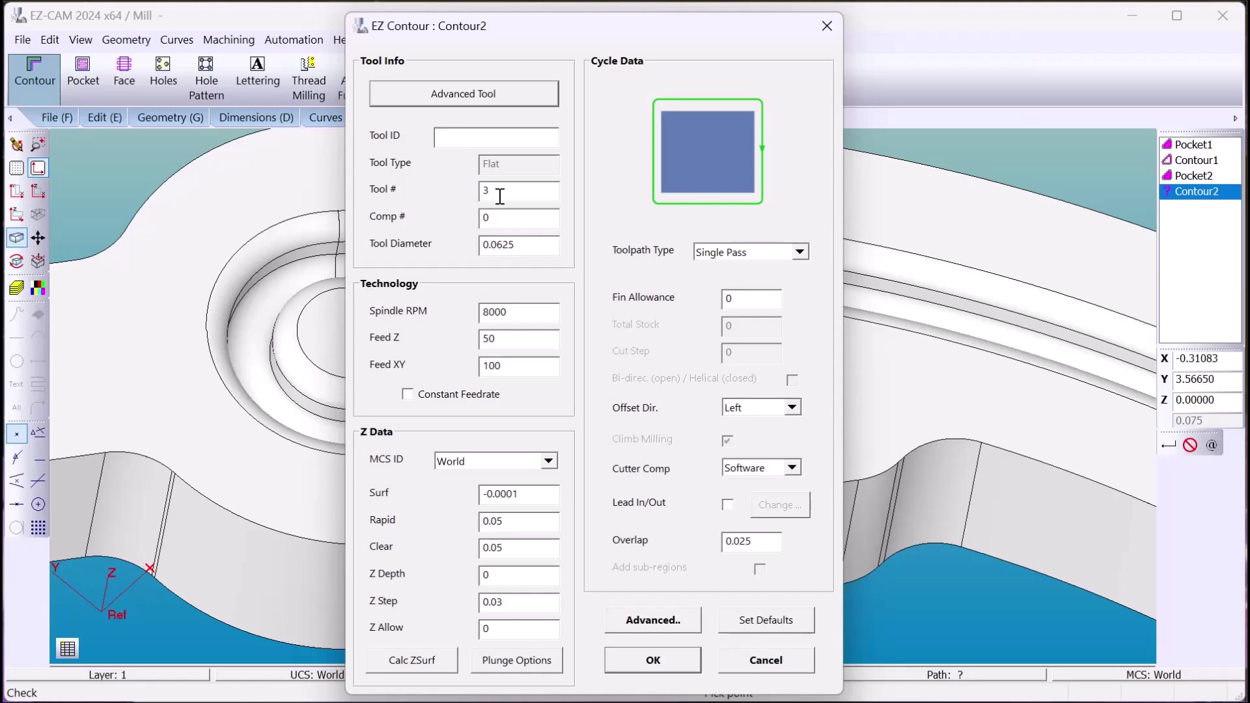
{"action": "left_click_drag", "start_coordinate": [498, 245], "coordinate": [589, 250]}
{"action": "type", "text": "7"}
Change Contour2's tool type to Ball in the advanced tool options
{"action": "left_click", "coordinate": [494, 96]}
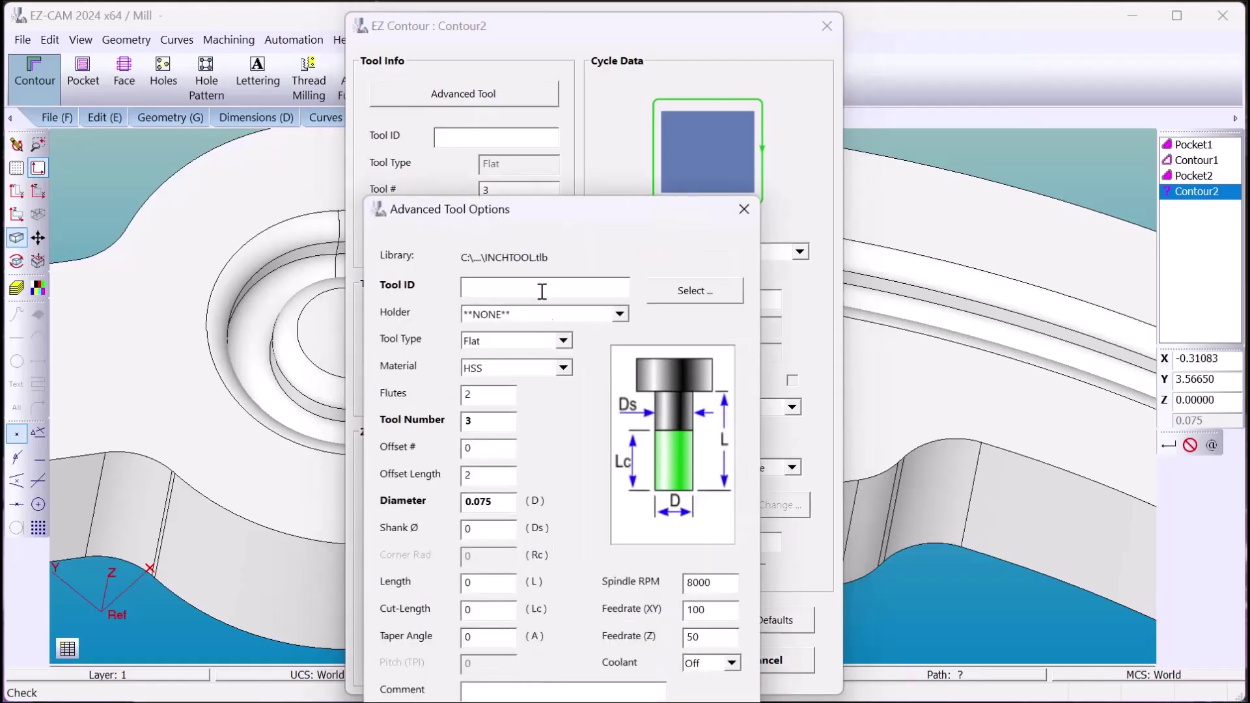
{"action": "left_click_drag", "start_coordinate": [574, 219], "coordinate": [581, 52]}
{"action": "left_click", "coordinate": [570, 175]}
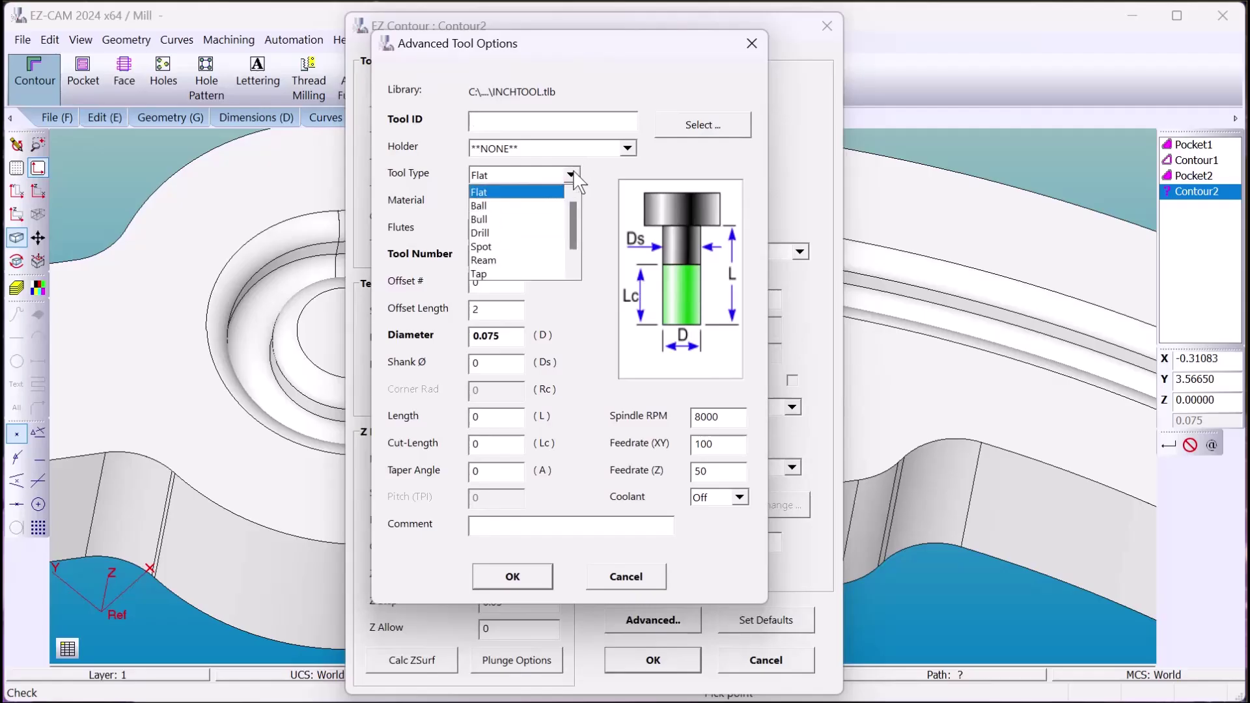
{"action": "left_click", "coordinate": [549, 205]}
{"action": "left_click", "coordinate": [530, 576]}
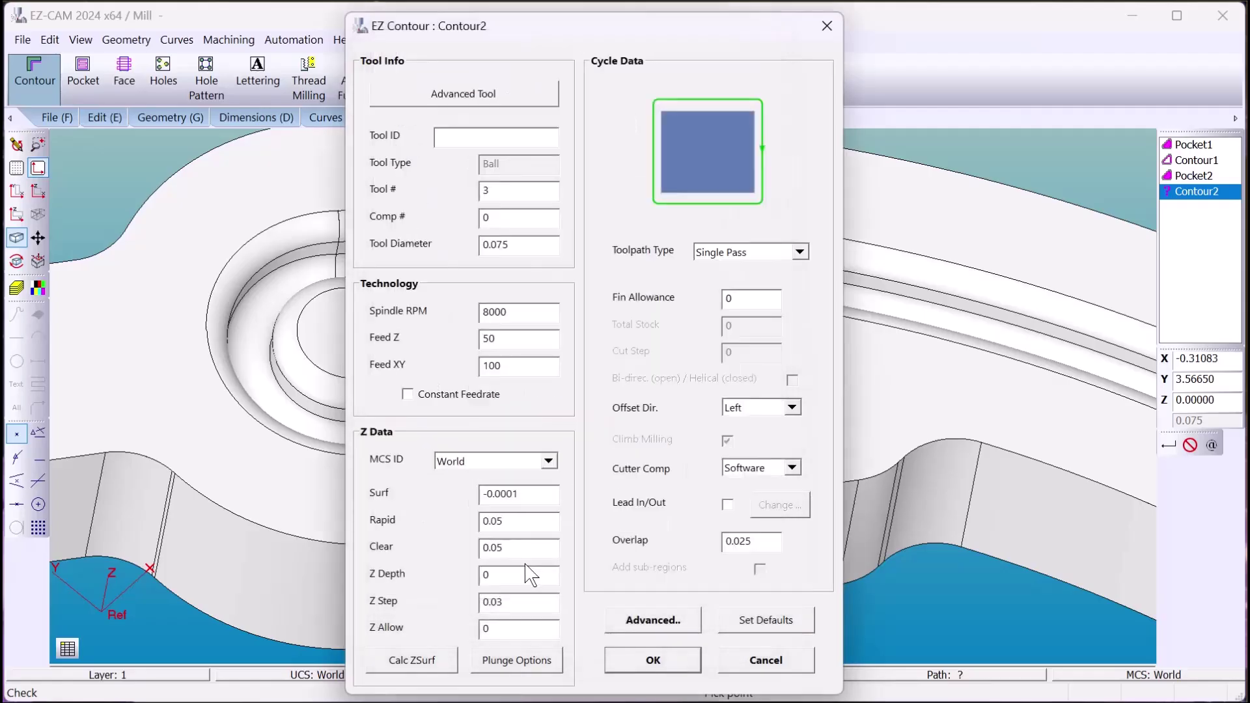
Set Contour2's toolpath type to Fillet / Slot, keeping the 0.03 Z step, and accept the work step
{"action": "double_click", "coordinate": [511, 604]}
{"action": "left_click", "coordinate": [800, 252]}
{"action": "left_click", "coordinate": [772, 348]}
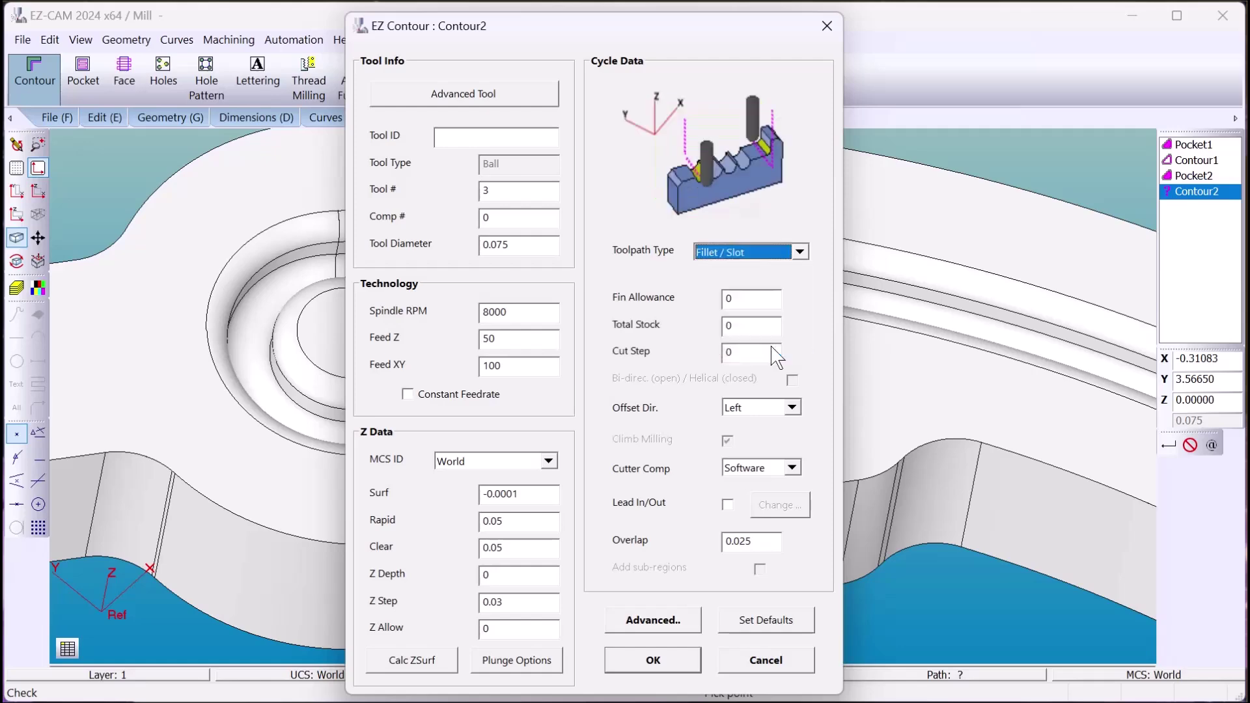
{"action": "left_click", "coordinate": [653, 660]}
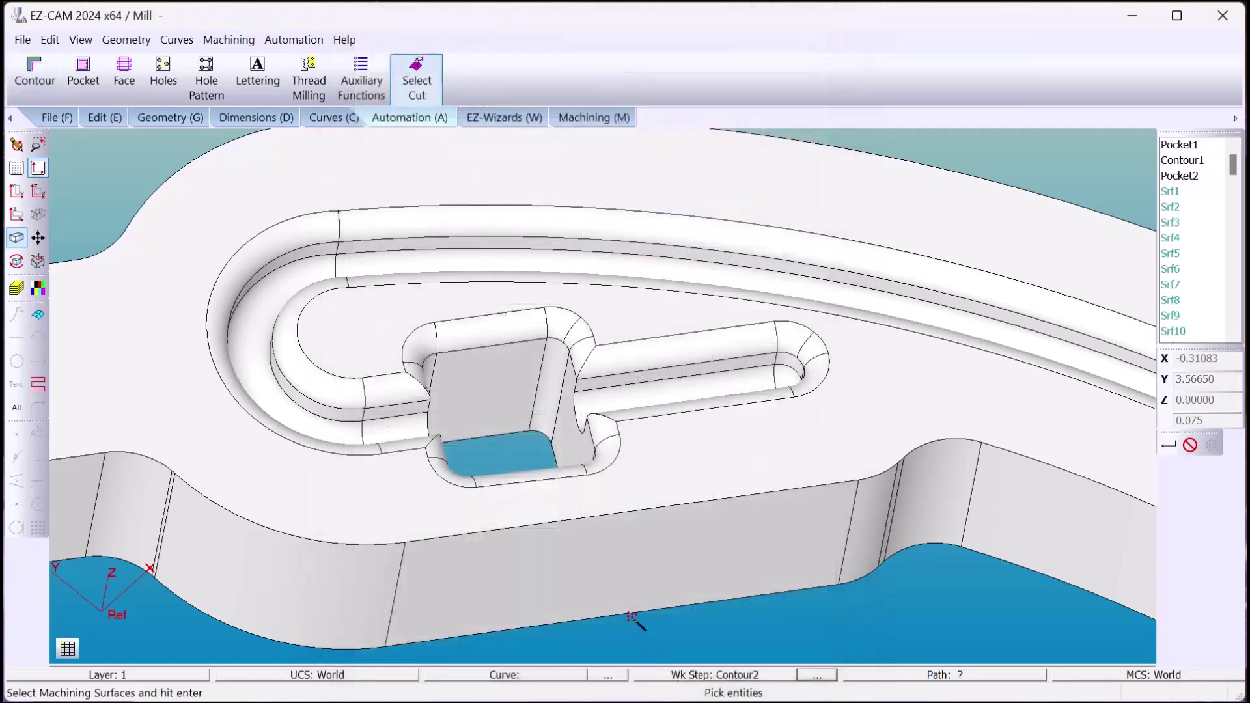
Select the rounded floors of the short slot and the long curved groove for Contour2 and verify its toolpath
{"action": "left_click", "coordinate": [657, 405]}
{"action": "left_click", "coordinate": [410, 429]}
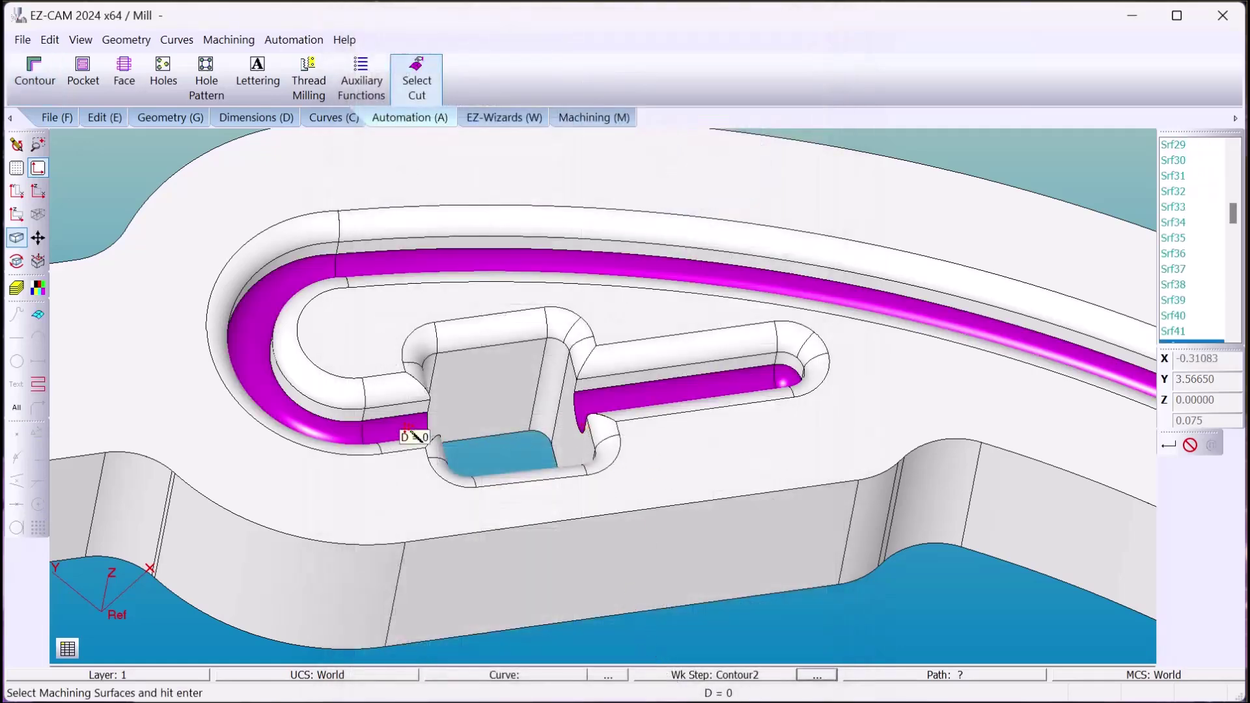
{"action": "scroll", "coordinate": [314, 177], "scroll_direction": "down", "scroll_amount": 6}
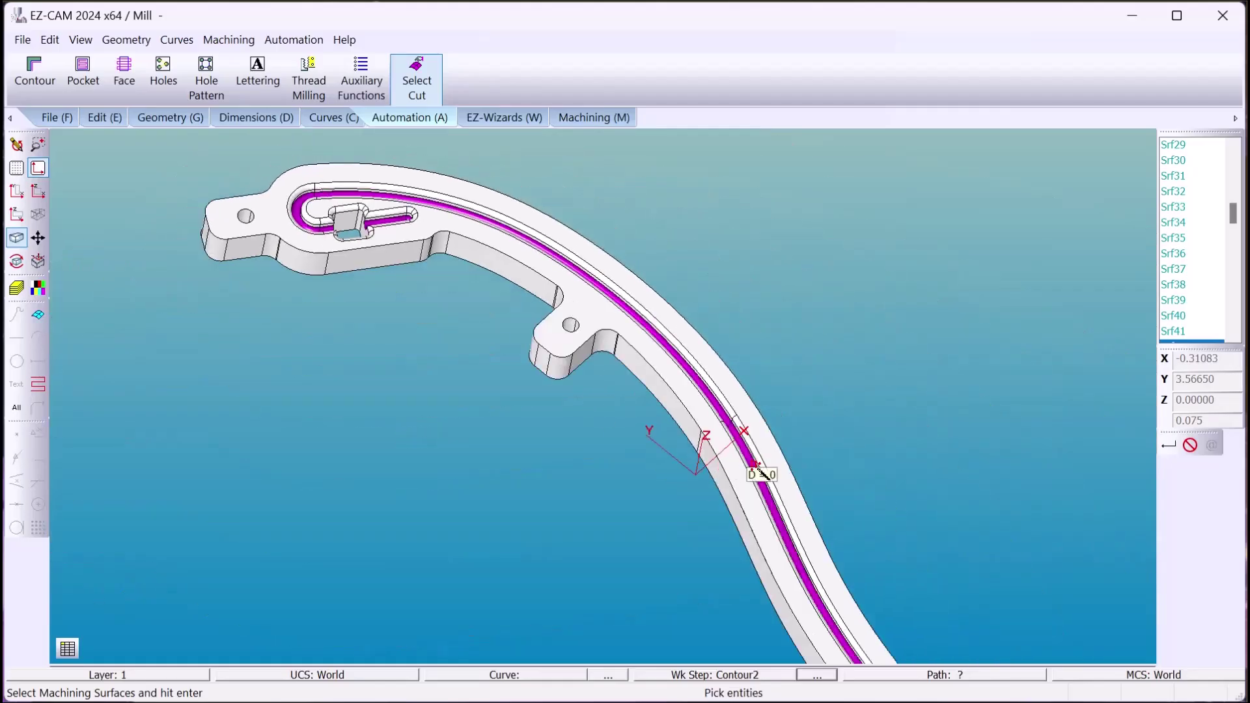
{"action": "key", "text": "Return"}
{"action": "left_click", "coordinate": [591, 119]}
{"action": "left_click", "coordinate": [440, 74]}
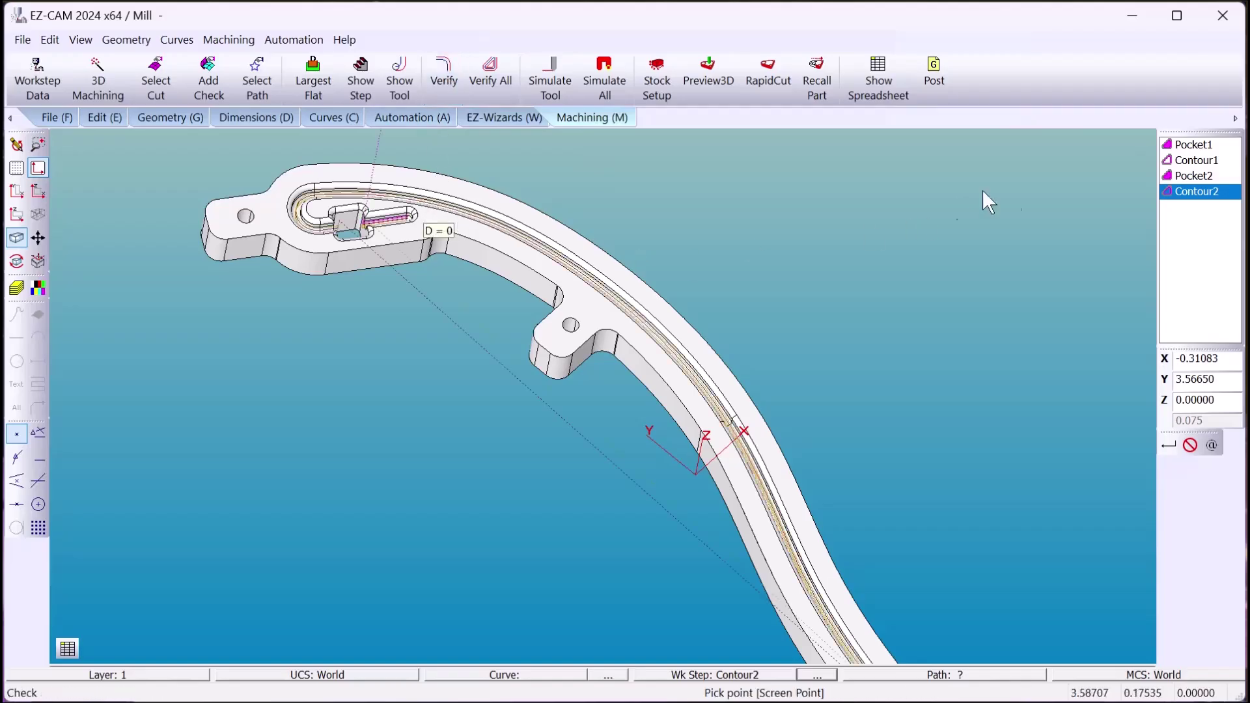
Simulate Contour2 and inspect the cut groove around the square opening up close, restoring the model view at the end
{"action": "right_click", "coordinate": [1170, 202]}
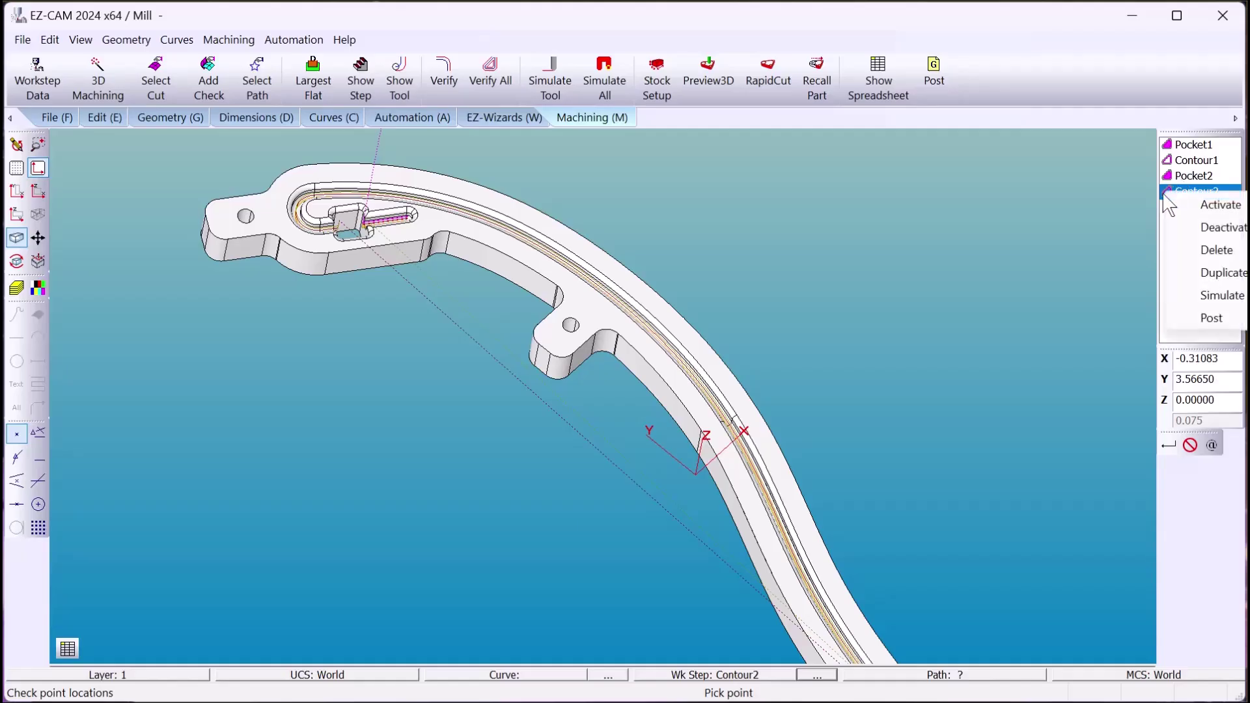
{"action": "left_click", "coordinate": [1168, 295]}
{"action": "scroll", "coordinate": [306, 191], "scroll_direction": "up", "scroll_amount": 10}
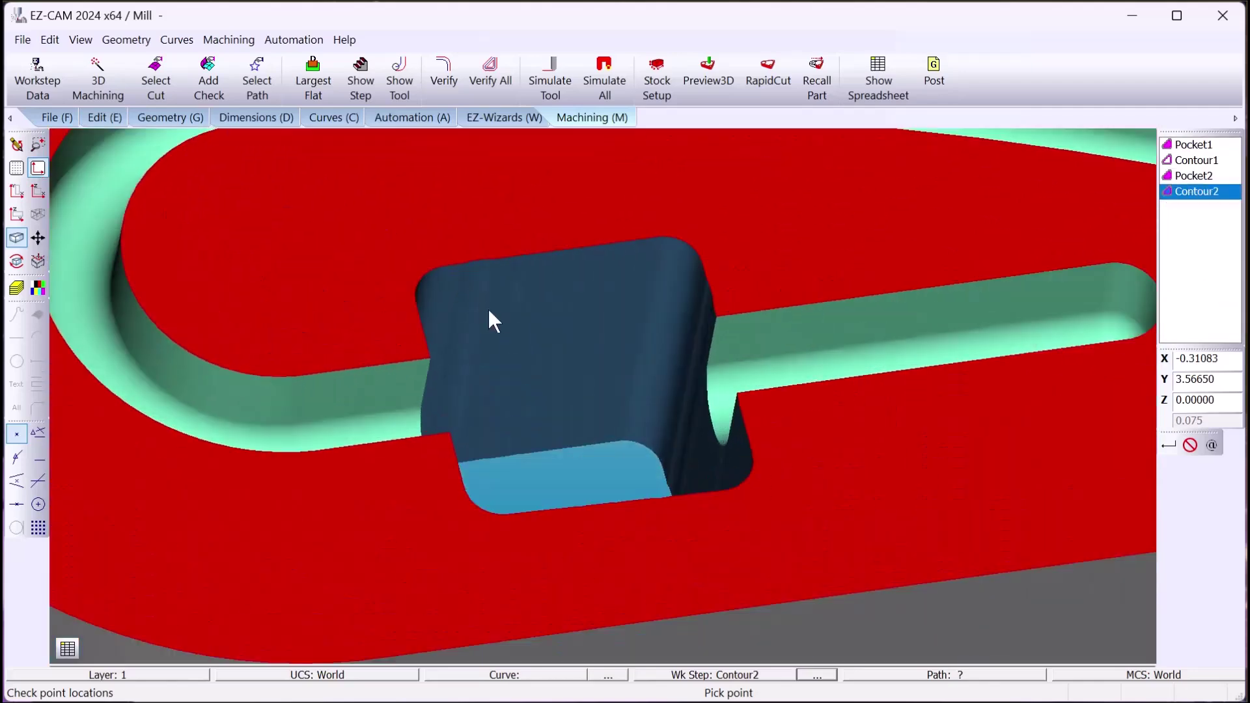
{"action": "scroll", "coordinate": [488, 309], "scroll_direction": "down", "scroll_amount": 6}
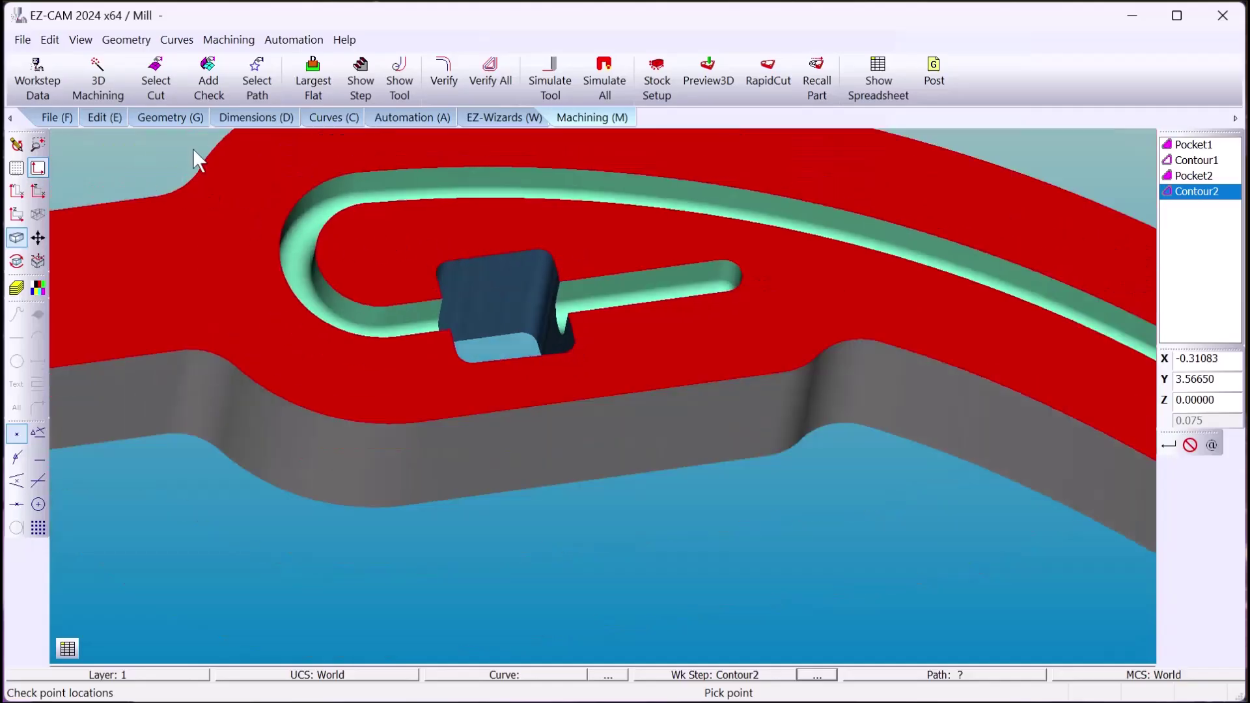
{"action": "left_click", "coordinate": [17, 145]}
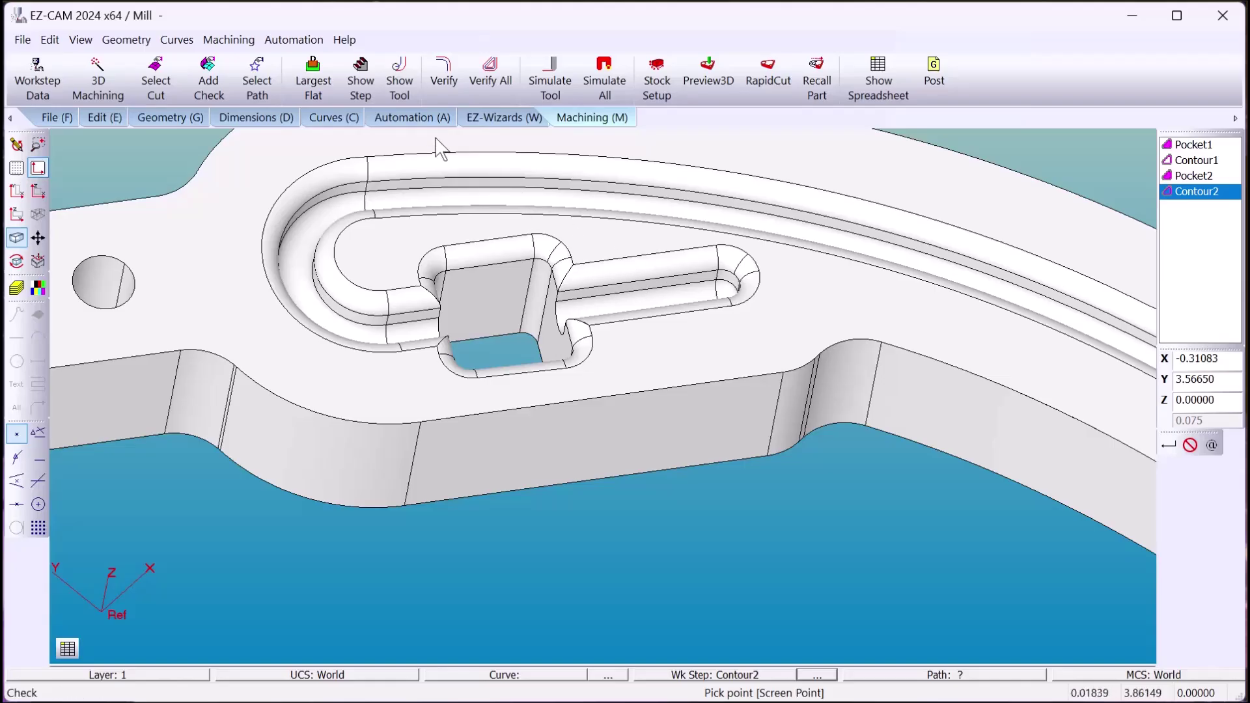
Check the radius of the rounded top edge at the end of the short slot
{"action": "left_click", "coordinate": [277, 119]}
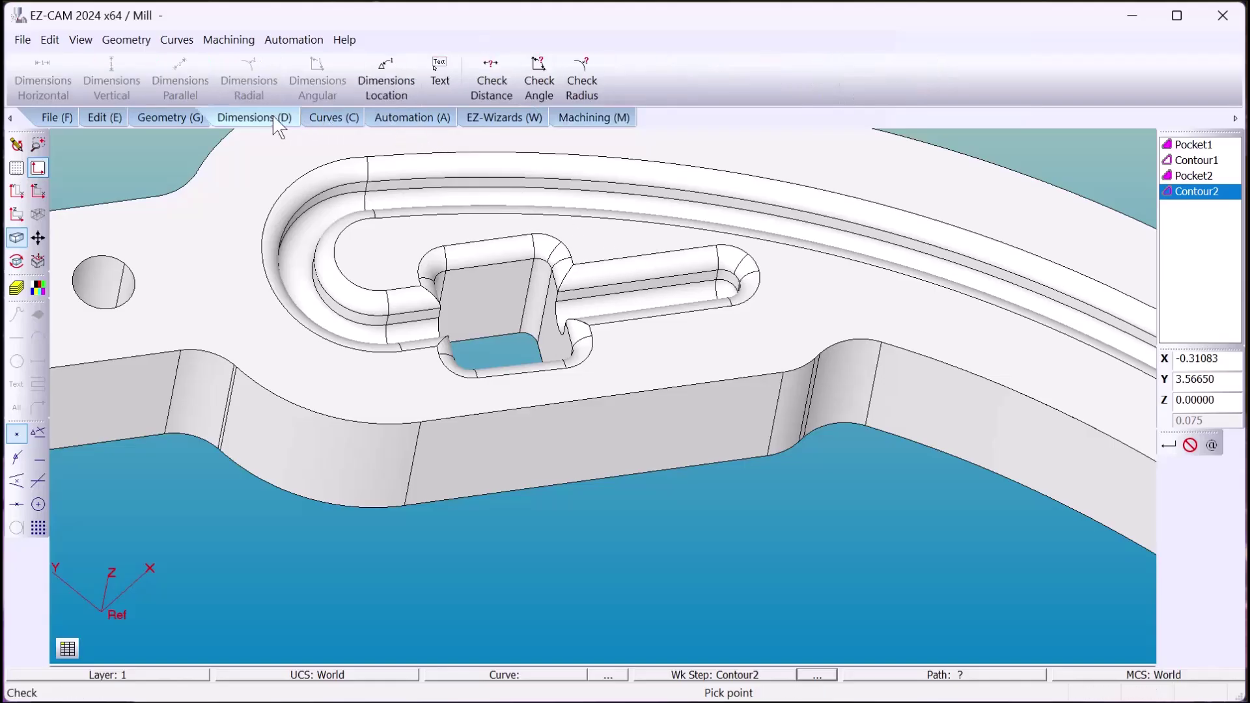
{"action": "left_click", "coordinate": [589, 69]}
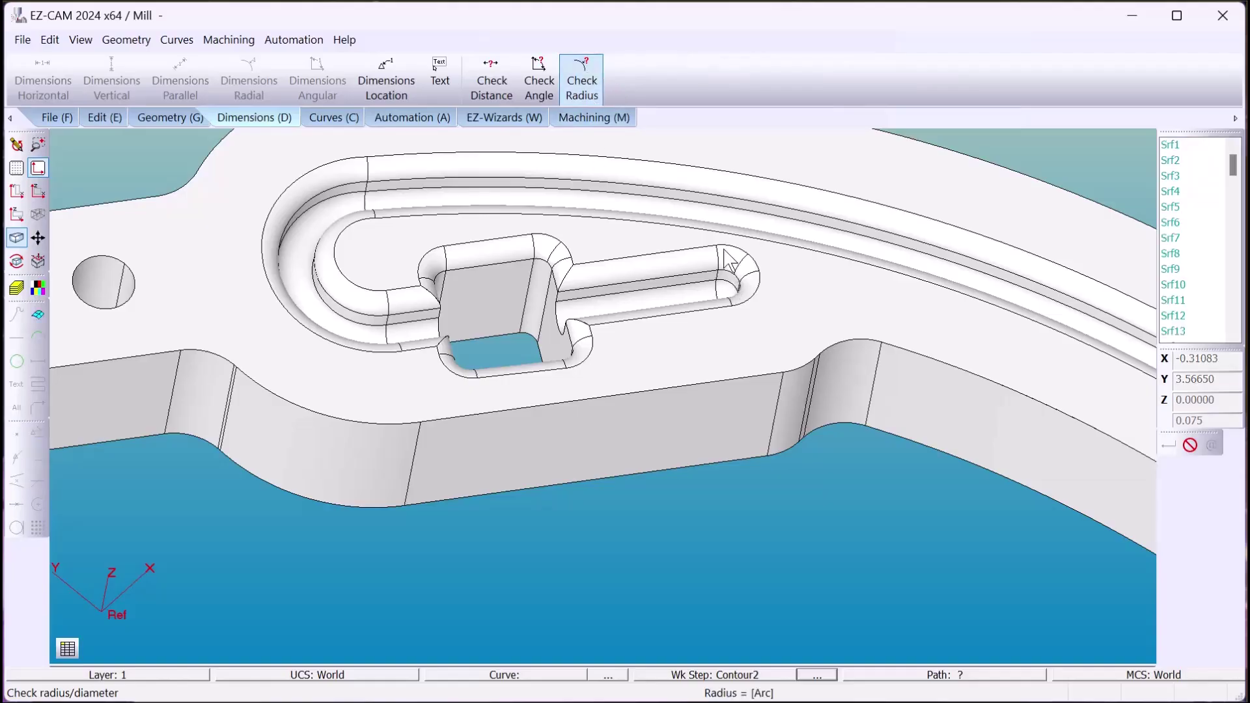
{"action": "left_click", "coordinate": [720, 262]}
{"action": "left_click", "coordinate": [1190, 445]}
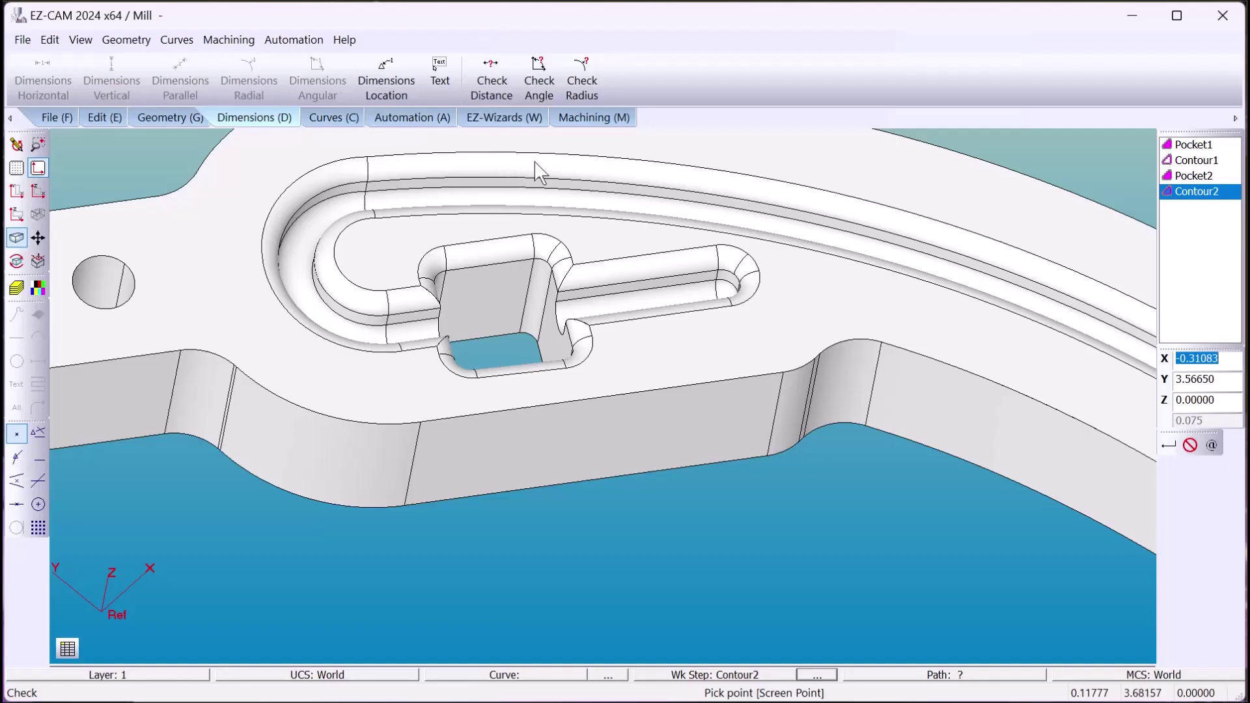
Create work step Contour3 with tool number 4 and a tool diameter of 0.125
{"action": "left_click", "coordinate": [417, 119]}
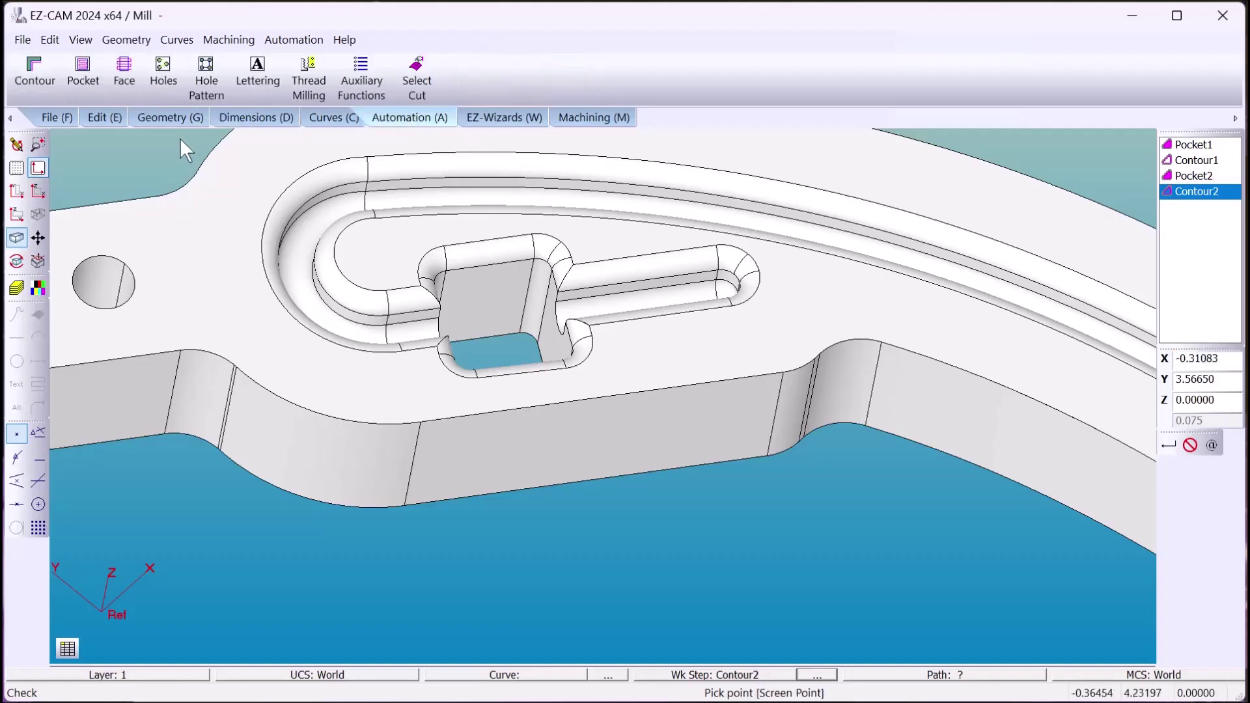
{"action": "left_click", "coordinate": [38, 75]}
{"action": "left_click", "coordinate": [394, 235]}
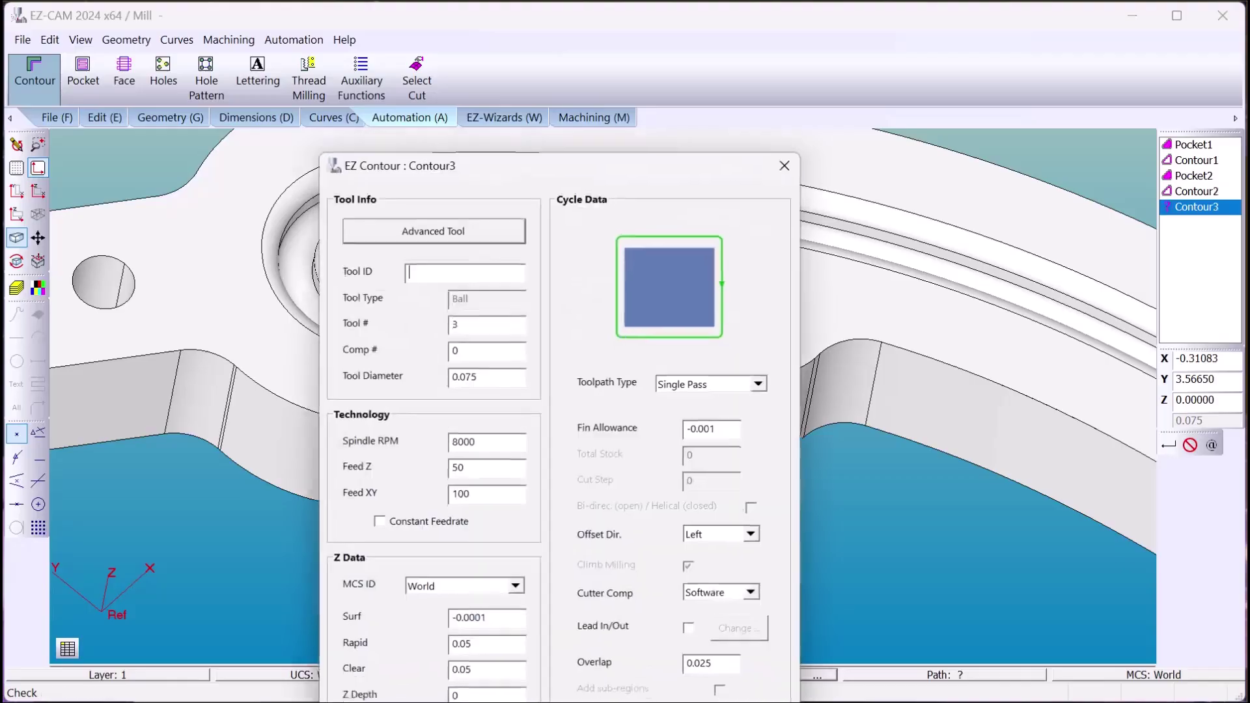
{"action": "left_click_drag", "start_coordinate": [605, 177], "coordinate": [633, 40]}
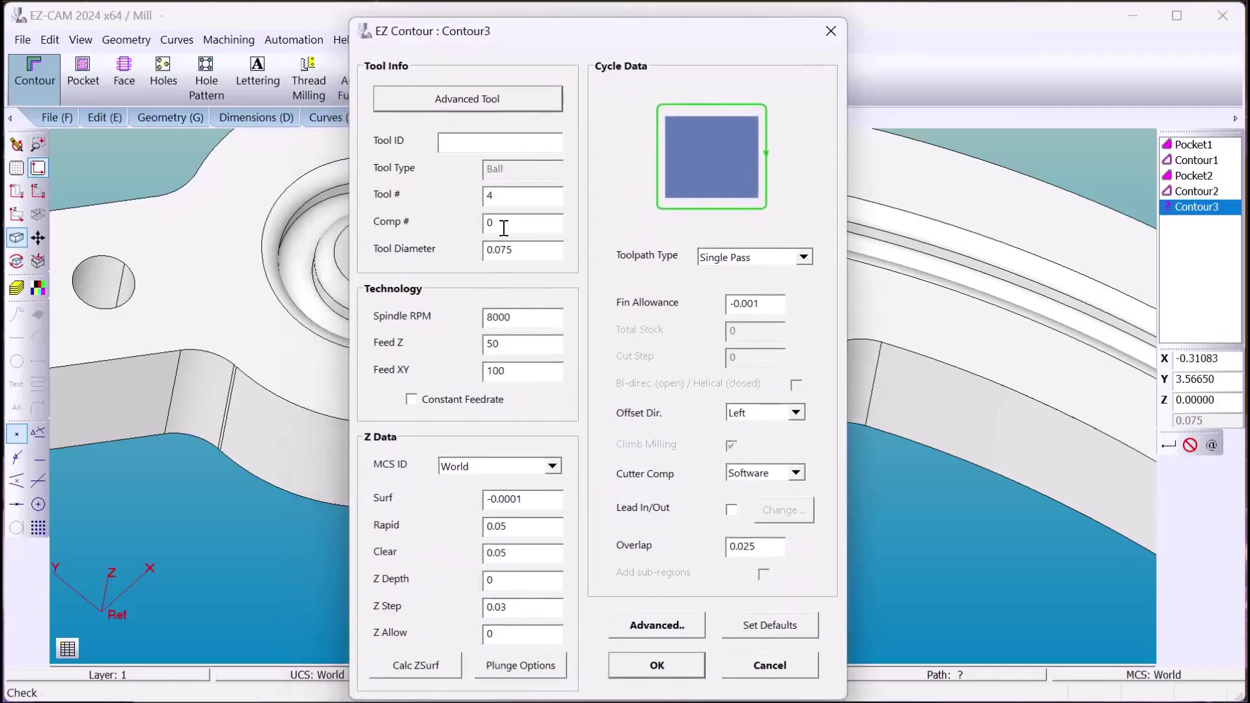
{"action": "double_click", "coordinate": [530, 254]}
{"action": "type", "text": ".125"}
Change Contour3's tool type to Corner Round with a corner radius of 0.03 and accept the work step settings
{"action": "left_click", "coordinate": [493, 98]}
{"action": "left_click_drag", "start_coordinate": [573, 223], "coordinate": [575, 97]}
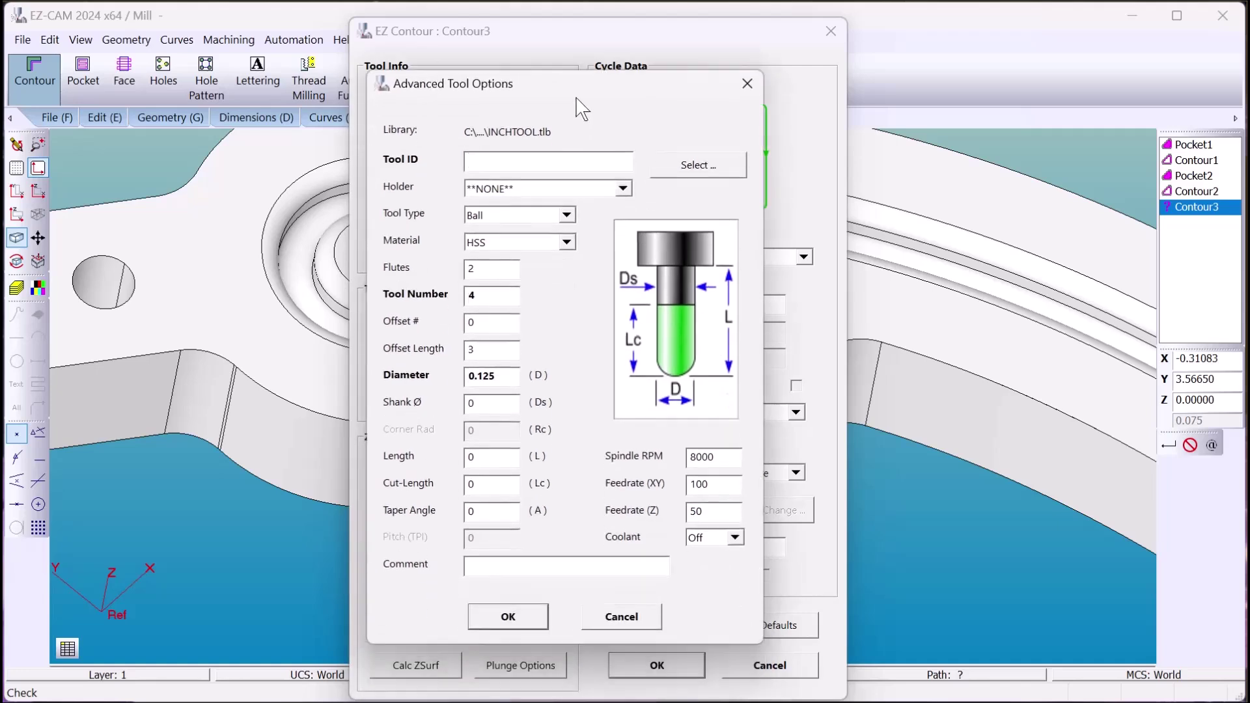
{"action": "left_click", "coordinate": [569, 212]}
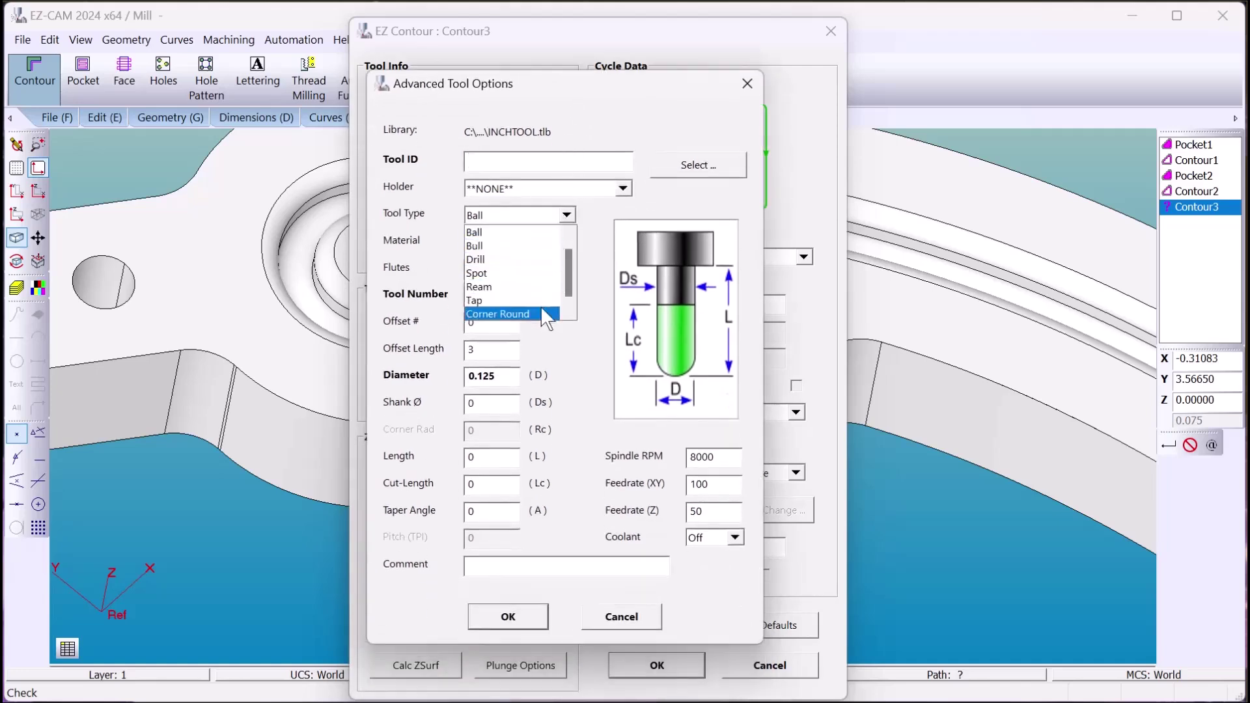
{"action": "left_click", "coordinate": [540, 307]}
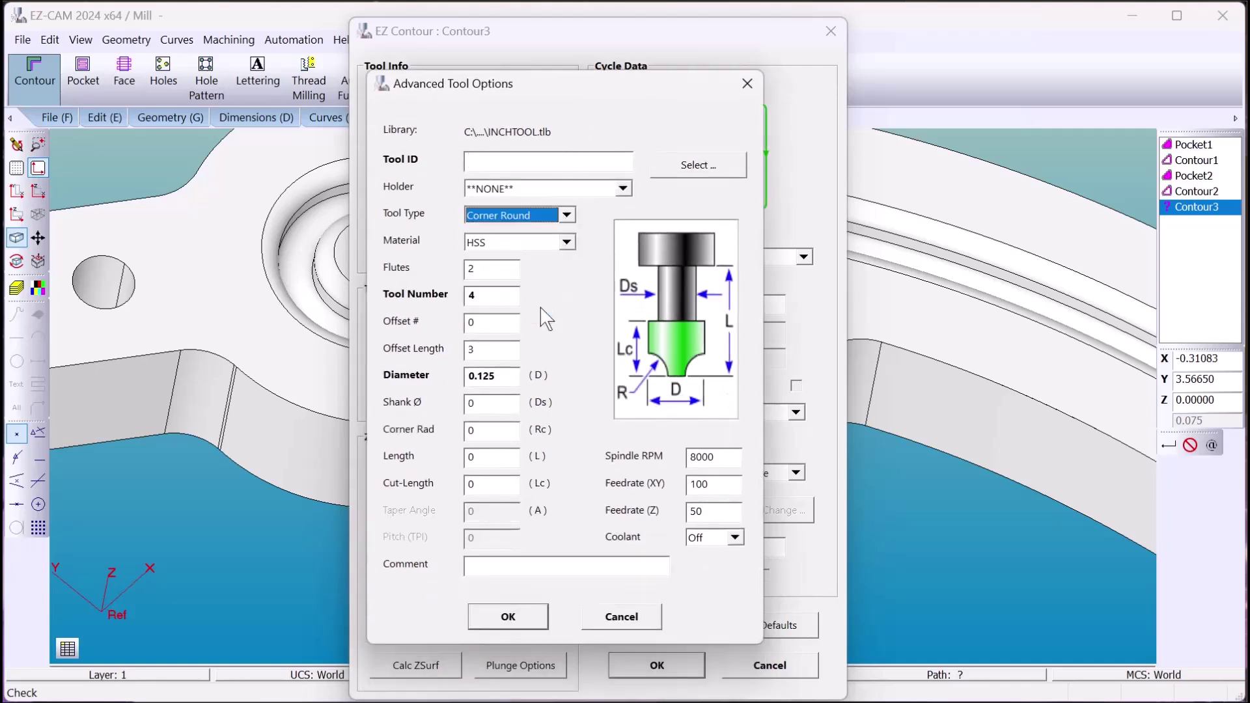
{"action": "left_click", "coordinate": [498, 431]}
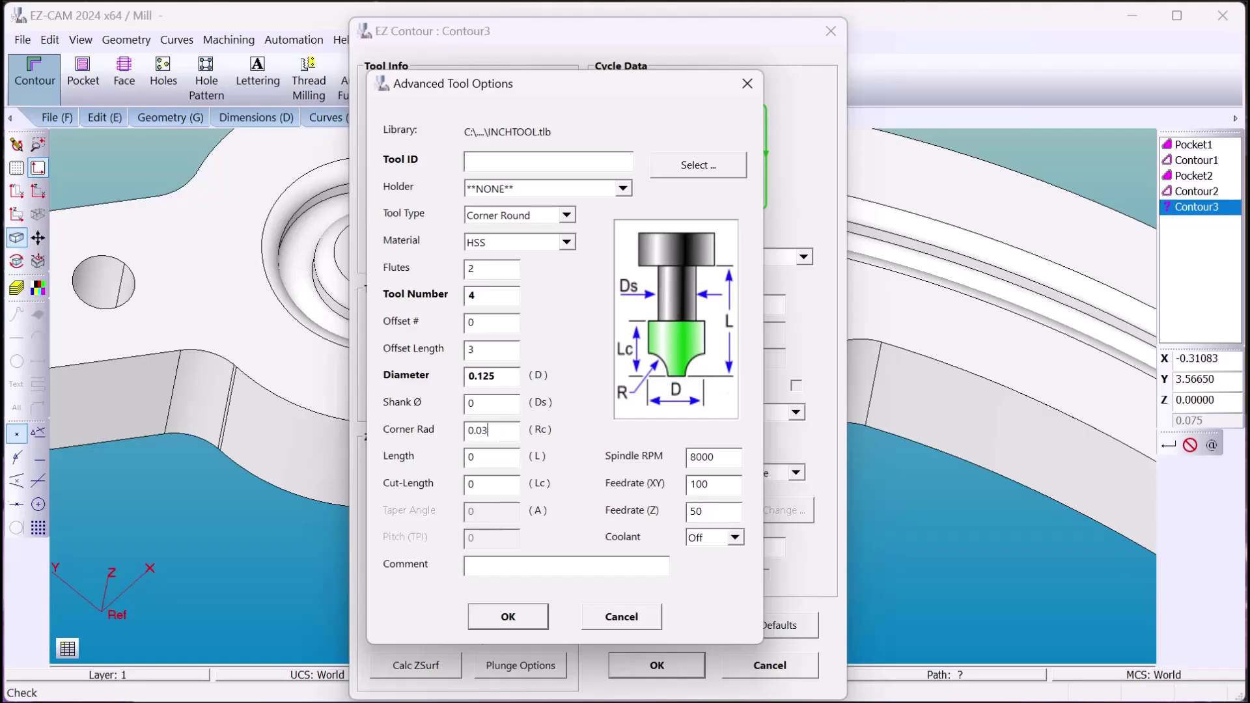
{"action": "left_click", "coordinate": [509, 616]}
{"action": "left_click", "coordinate": [657, 664]}
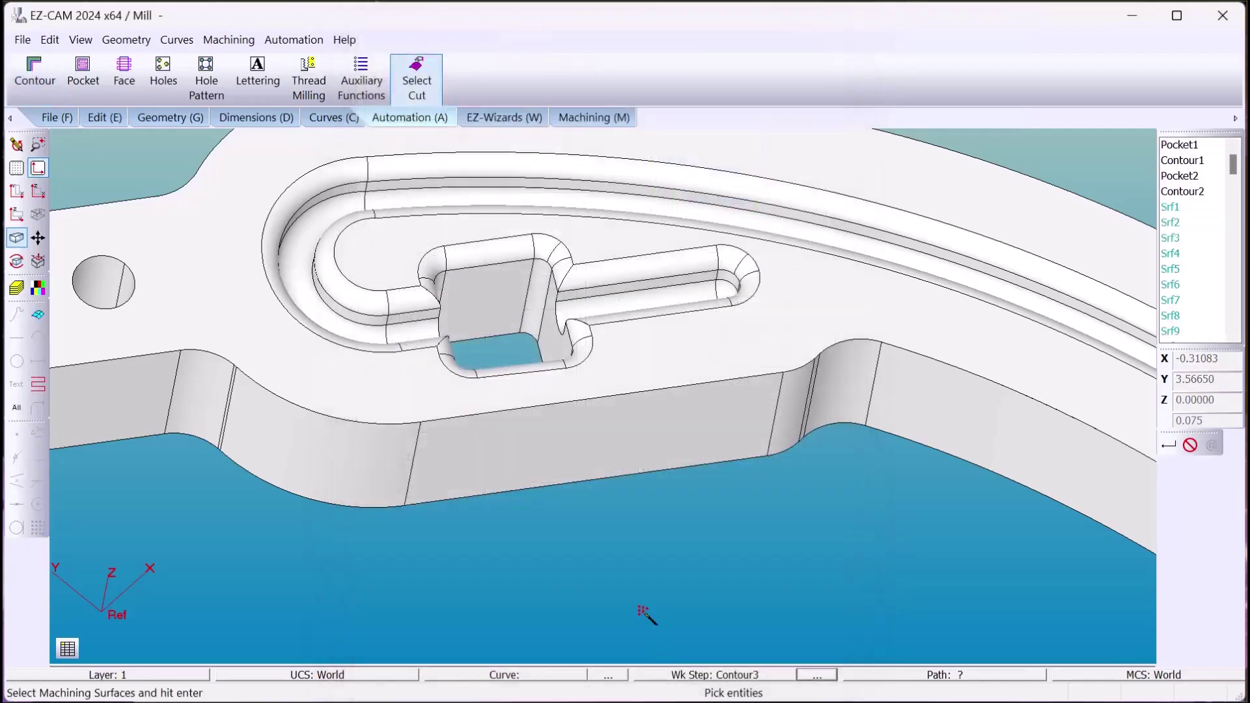
Select the rounded top-edge surfaces around the groove, square opening and short slot for Contour3 and verify its toolpath
{"action": "left_click", "coordinate": [649, 278]}
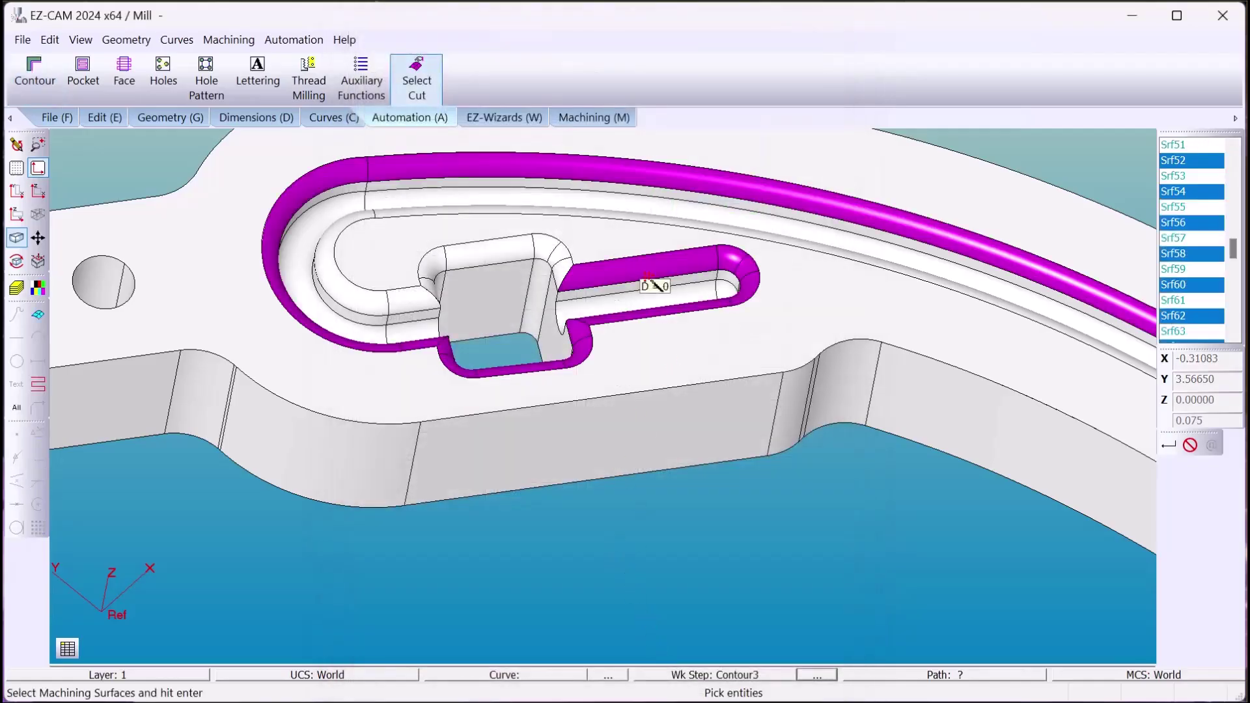
{"action": "left_click", "coordinate": [566, 278]}
{"action": "scroll", "coordinate": [574, 285], "scroll_direction": "down", "scroll_amount": 5}
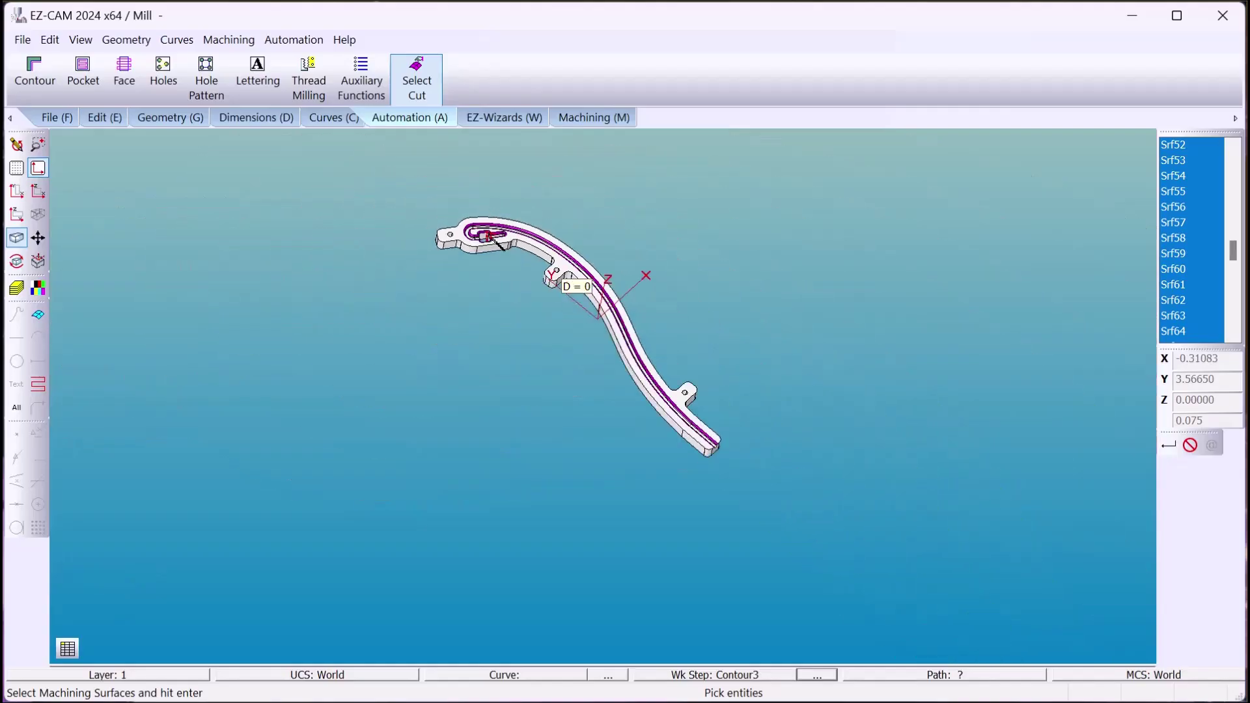
{"action": "scroll", "coordinate": [496, 241], "scroll_direction": "up", "scroll_amount": 5}
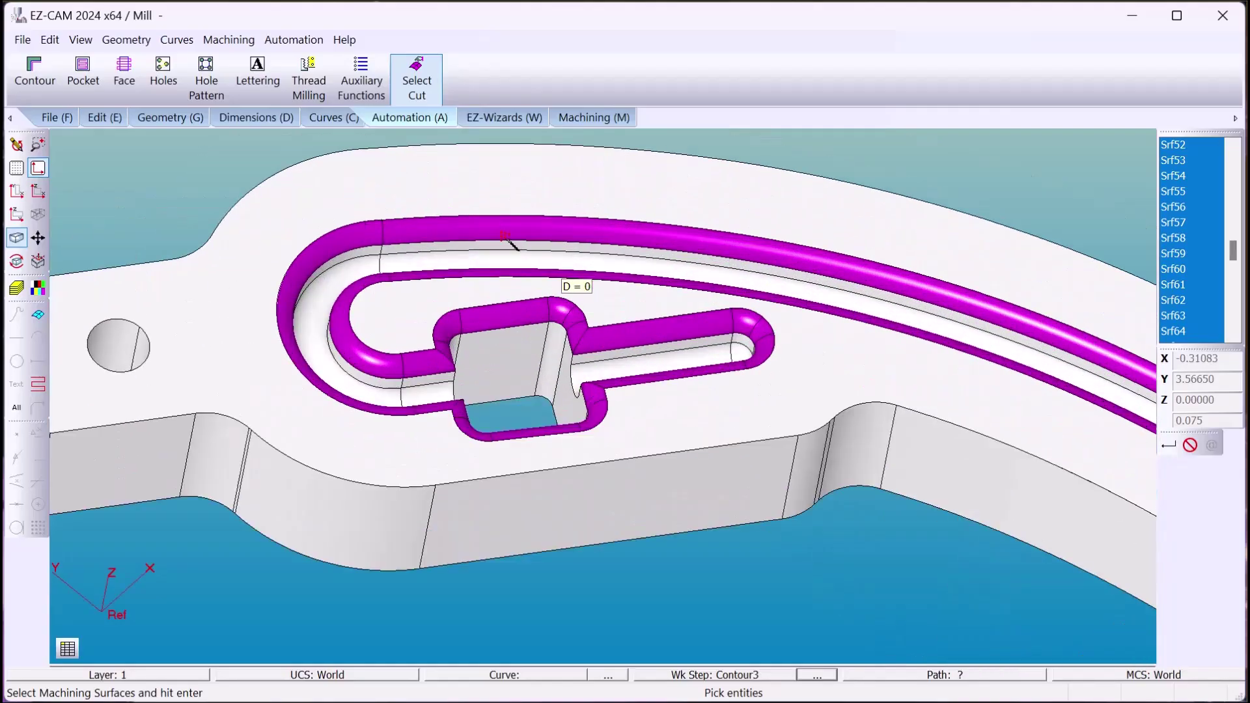
{"action": "key", "text": "Return"}
{"action": "left_click", "coordinate": [594, 118]}
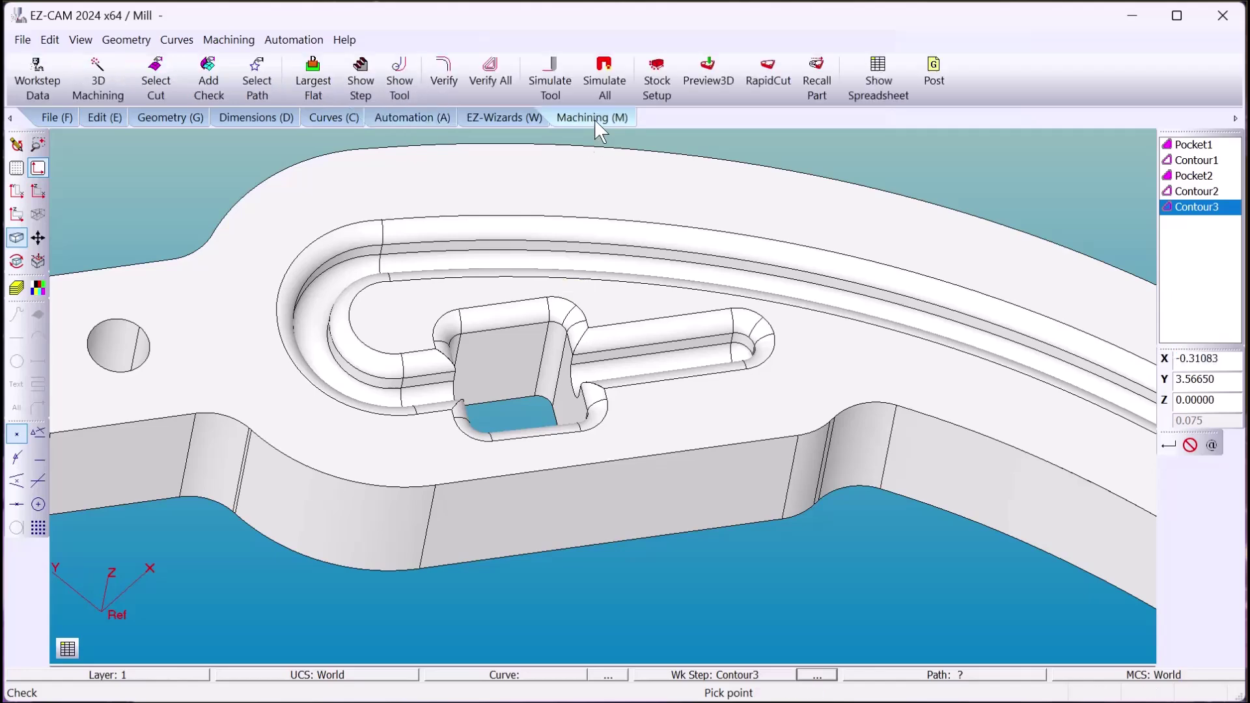
{"action": "left_click", "coordinate": [444, 71]}
{"action": "middle_click_drag", "start_coordinate": [578, 285], "coordinate": [572, 201]}
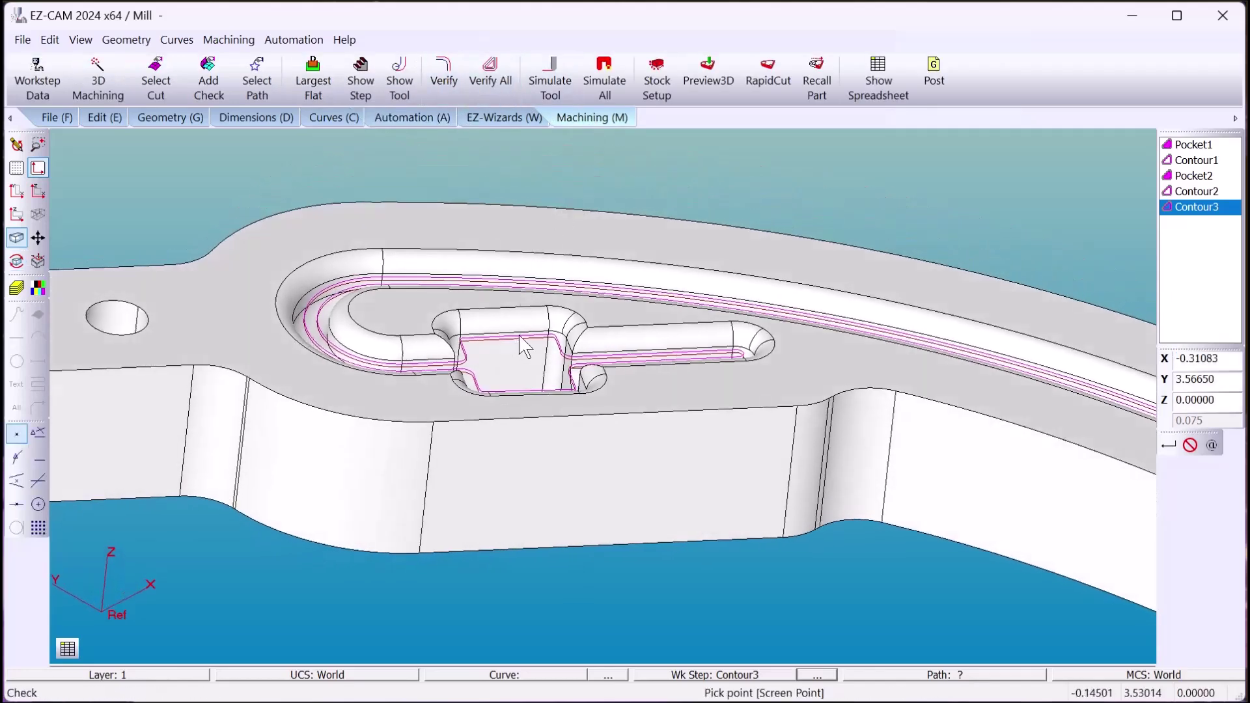
Edit Contour3 to use a finish allowance of 0 and a Z step of 0, and verify the toolpath again
{"action": "double_click", "coordinate": [1197, 207]}
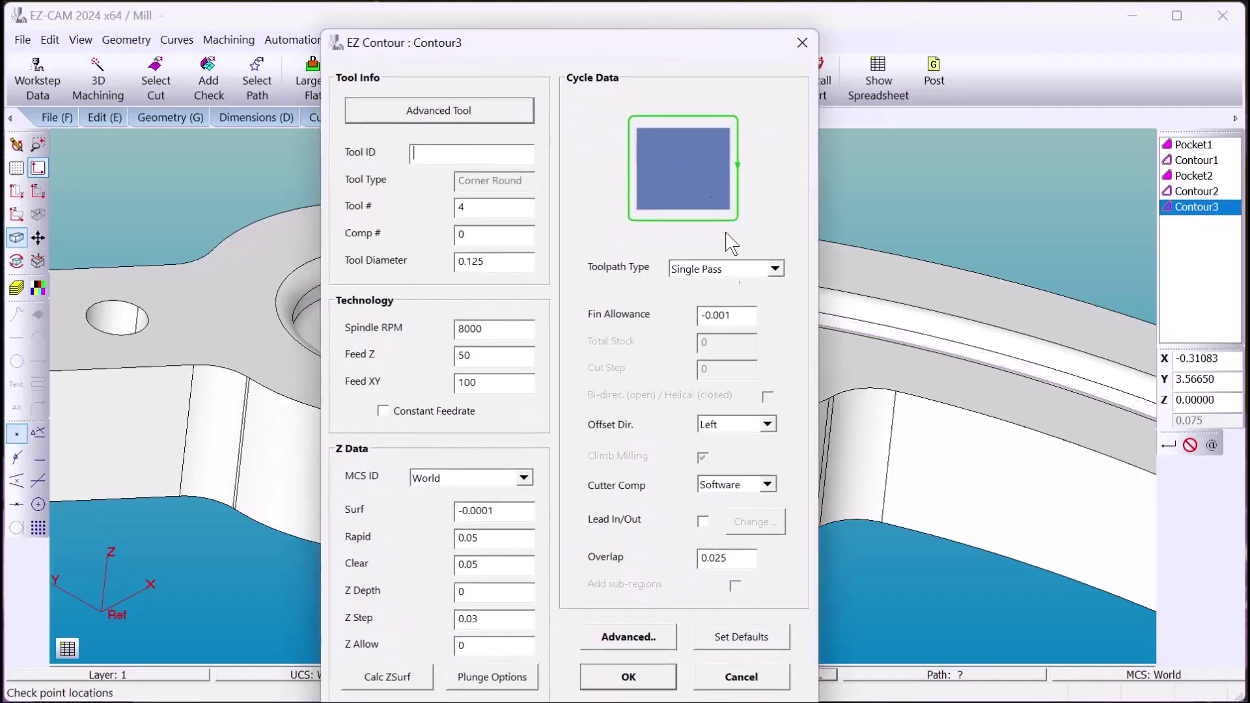
{"action": "double_click", "coordinate": [739, 315]}
{"action": "type", "text": "-0"}
{"action": "double_click", "coordinate": [513, 625]}
{"action": "left_click", "coordinate": [628, 676]}
{"action": "left_click", "coordinate": [446, 70]}
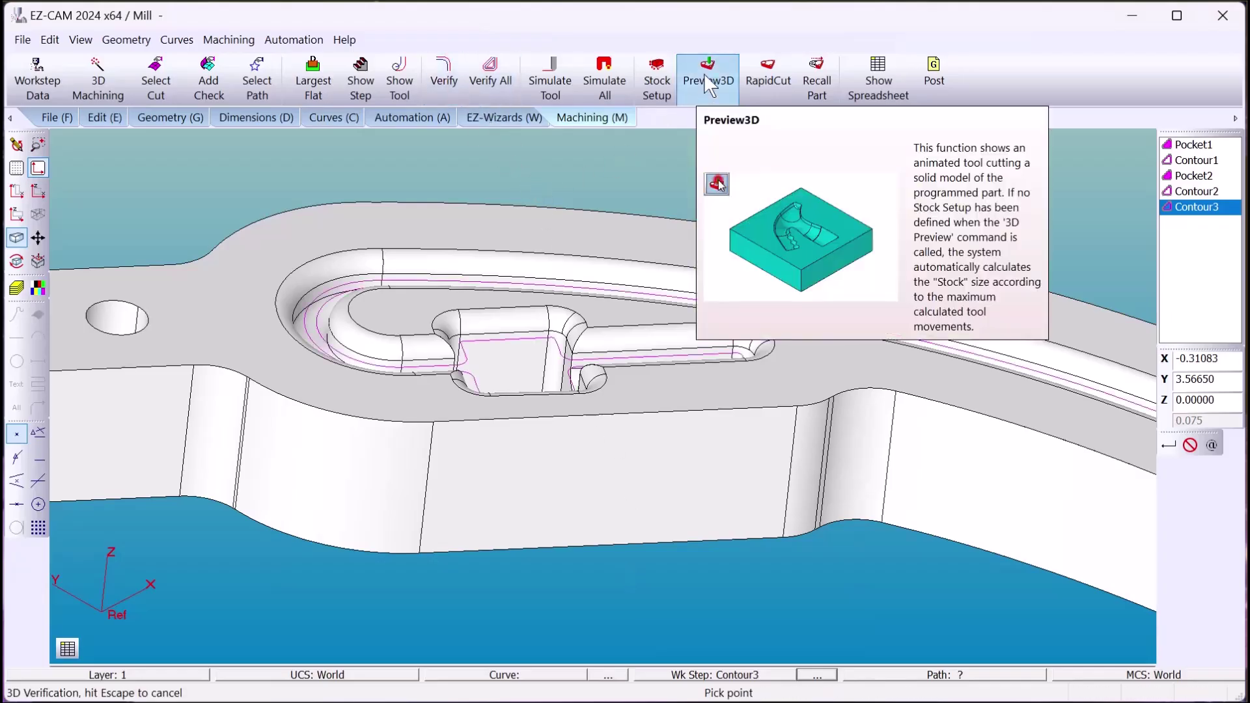
Preview the machining in 3D including Contour3, inspect the rounded groove edges, and restore the model view
{"action": "left_click", "coordinate": [704, 73]}
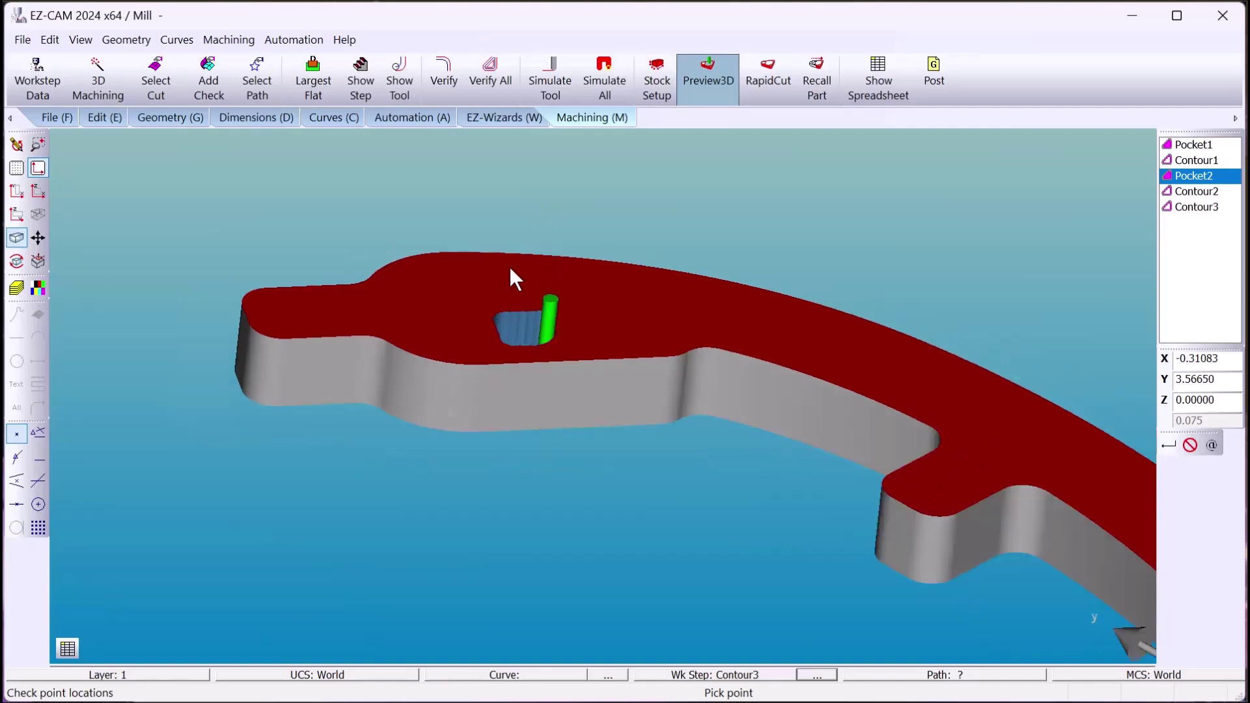
{"action": "middle_click_drag", "start_coordinate": [505, 295], "coordinate": [384, 250]}
{"action": "scroll", "coordinate": [379, 242], "scroll_direction": "up", "scroll_amount": 5}
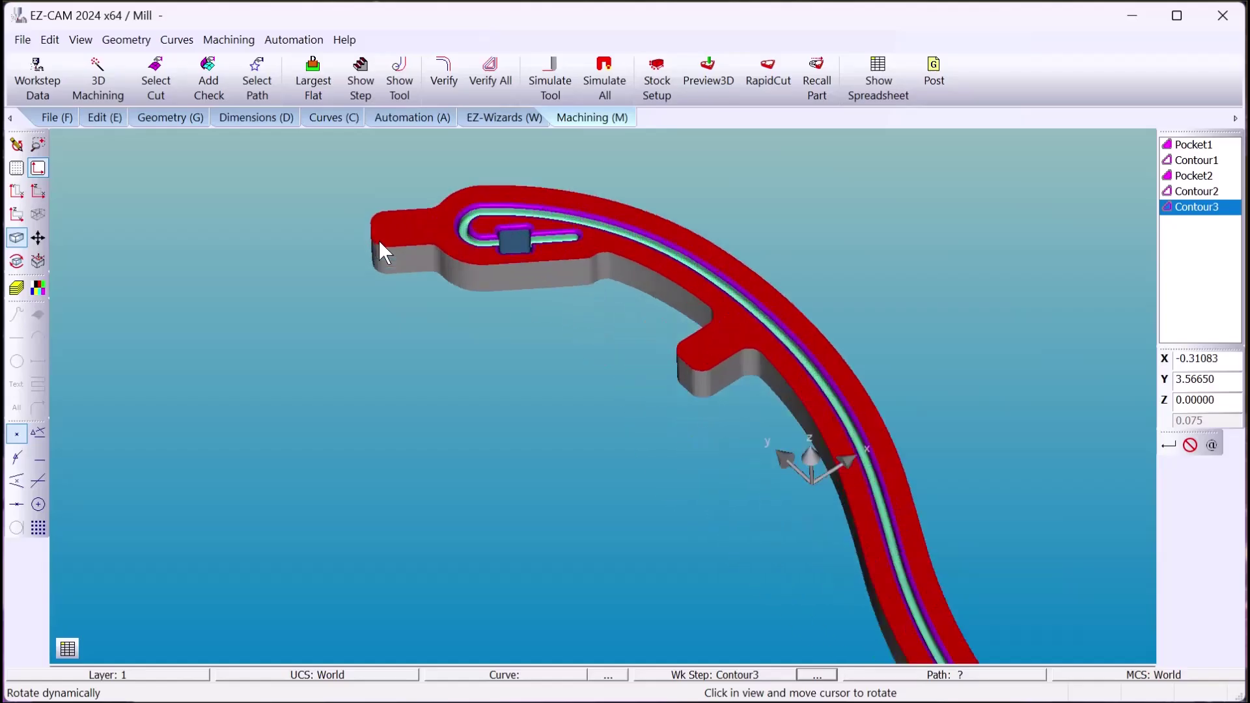
{"action": "left_click", "coordinate": [17, 144]}
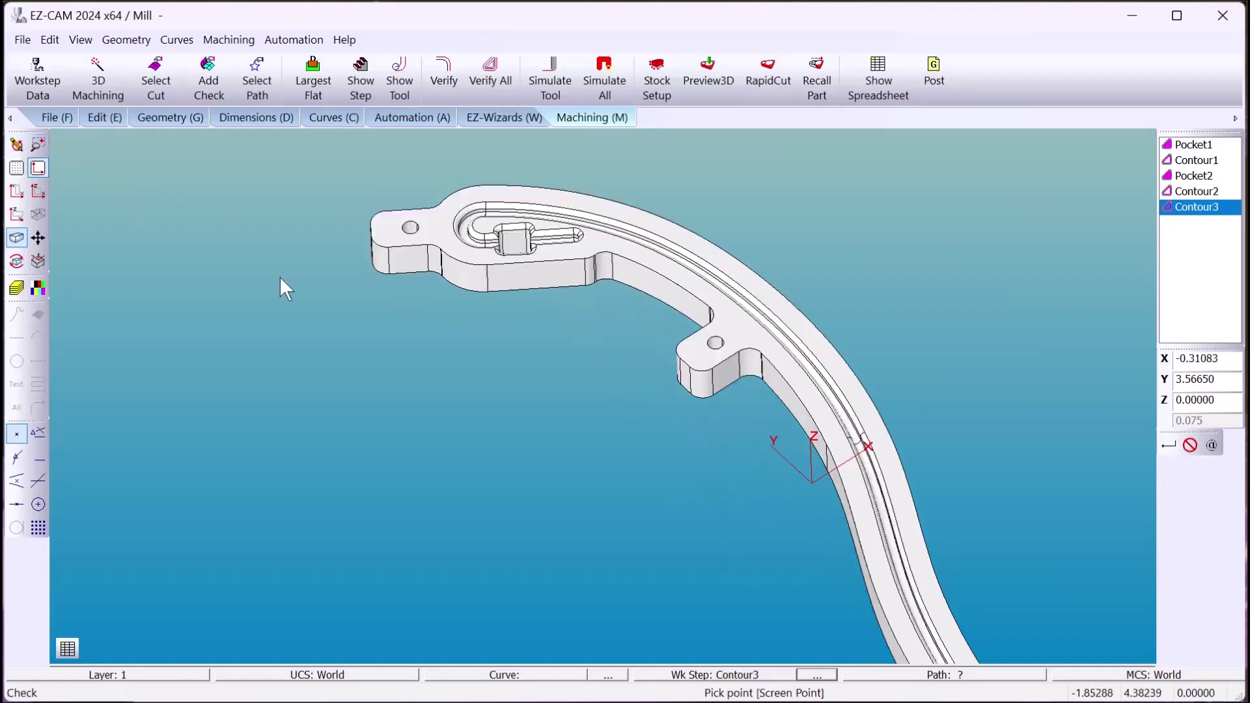
Check the diameter of the hole in the end lug and create the holes work step Drill1
{"action": "left_click", "coordinate": [416, 230]}
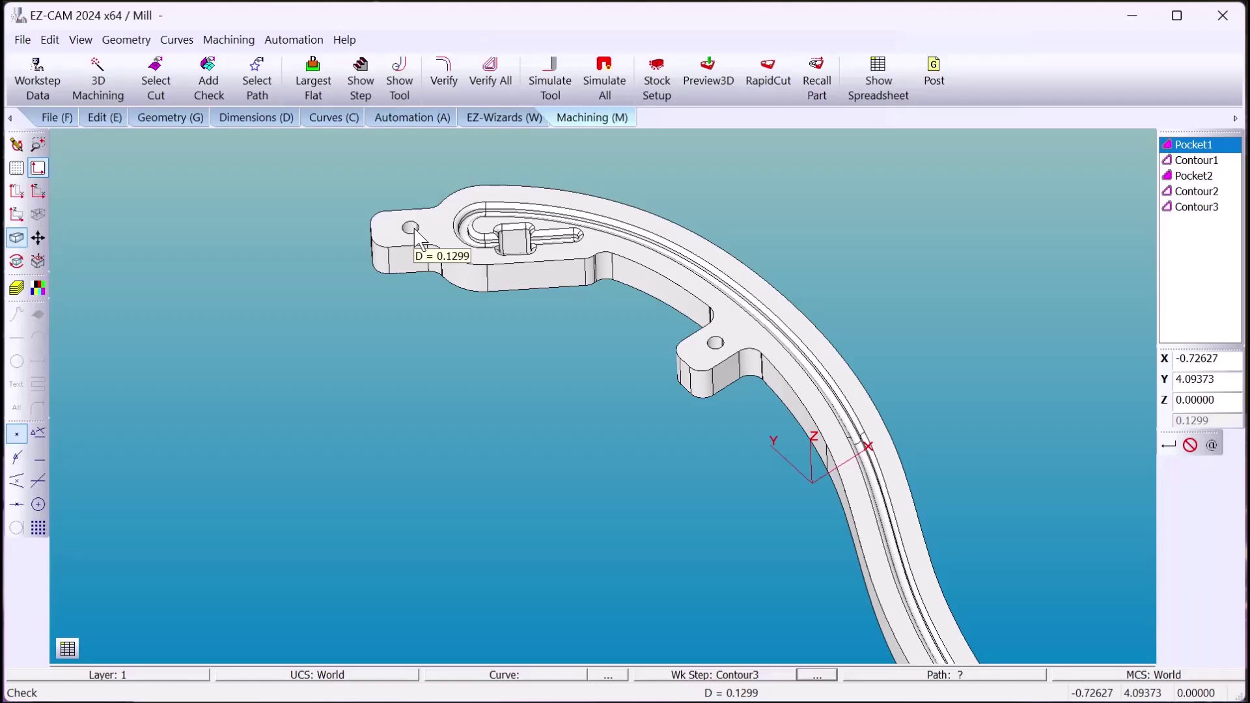
{"action": "left_click", "coordinate": [412, 118]}
{"action": "left_click", "coordinate": [160, 84]}
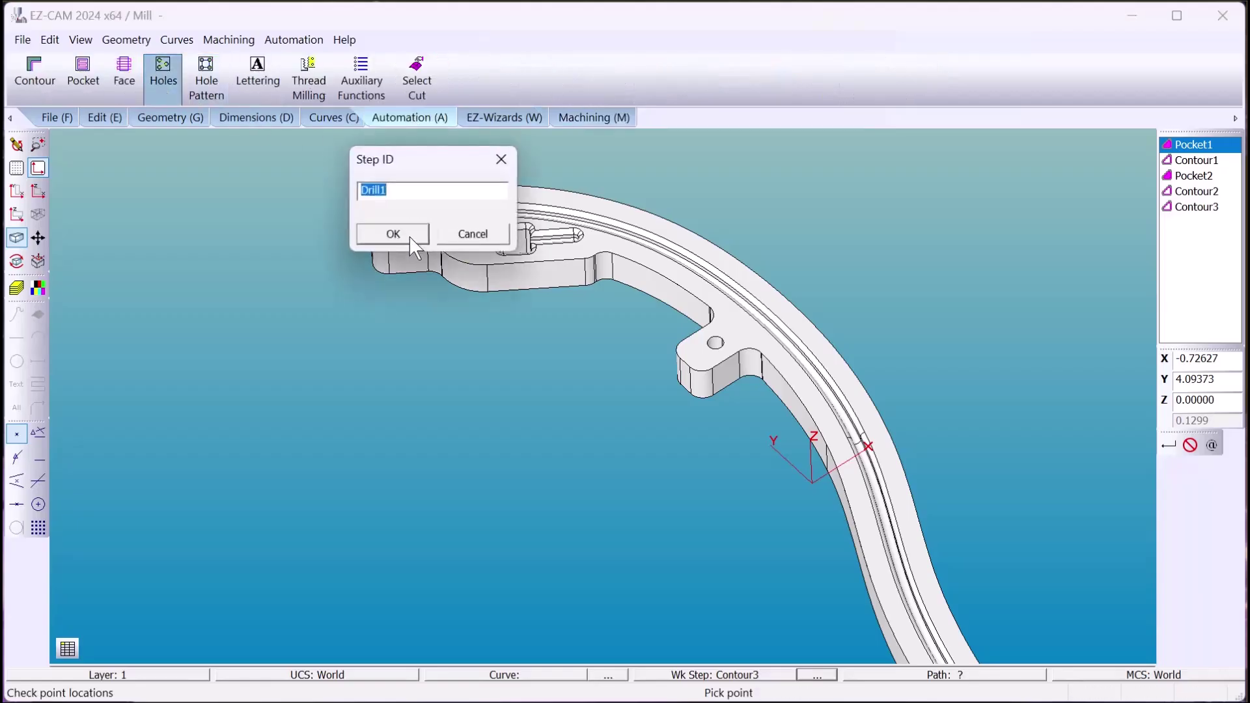
{"action": "left_click", "coordinate": [407, 234]}
Set Drill1's tool number to 5 and its tool diameter to the checked hole's 0.1299, and accept the settings
{"action": "left_click_drag", "start_coordinate": [626, 166], "coordinate": [639, 33]}
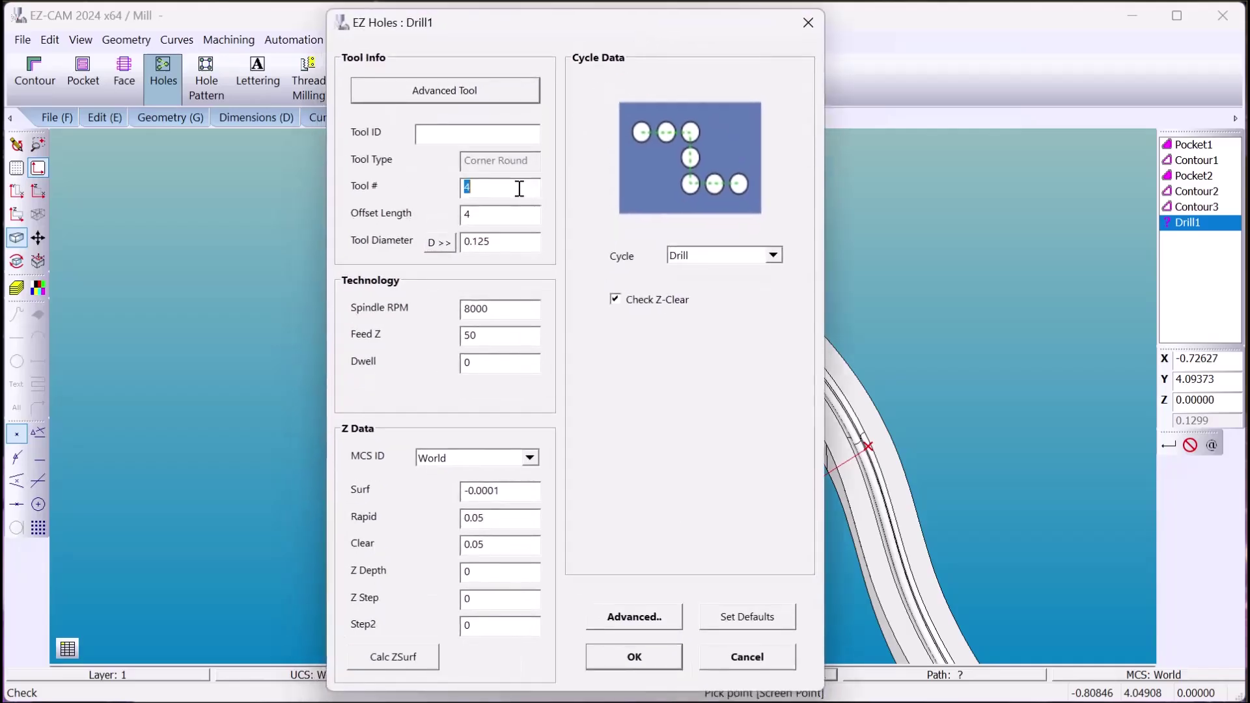
{"action": "type", "text": "5"}
{"action": "left_click_drag", "start_coordinate": [518, 240], "coordinate": [456, 240]}
{"action": "left_click", "coordinate": [439, 242]}
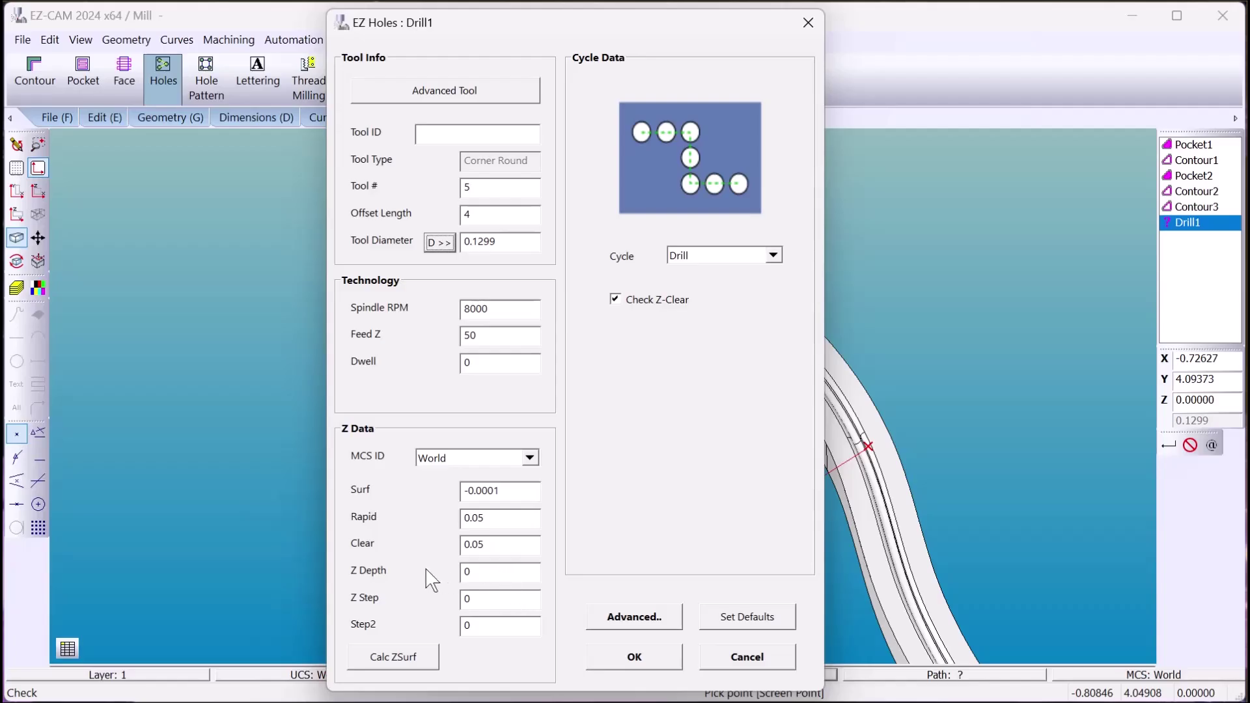
{"action": "left_click", "coordinate": [739, 255]}
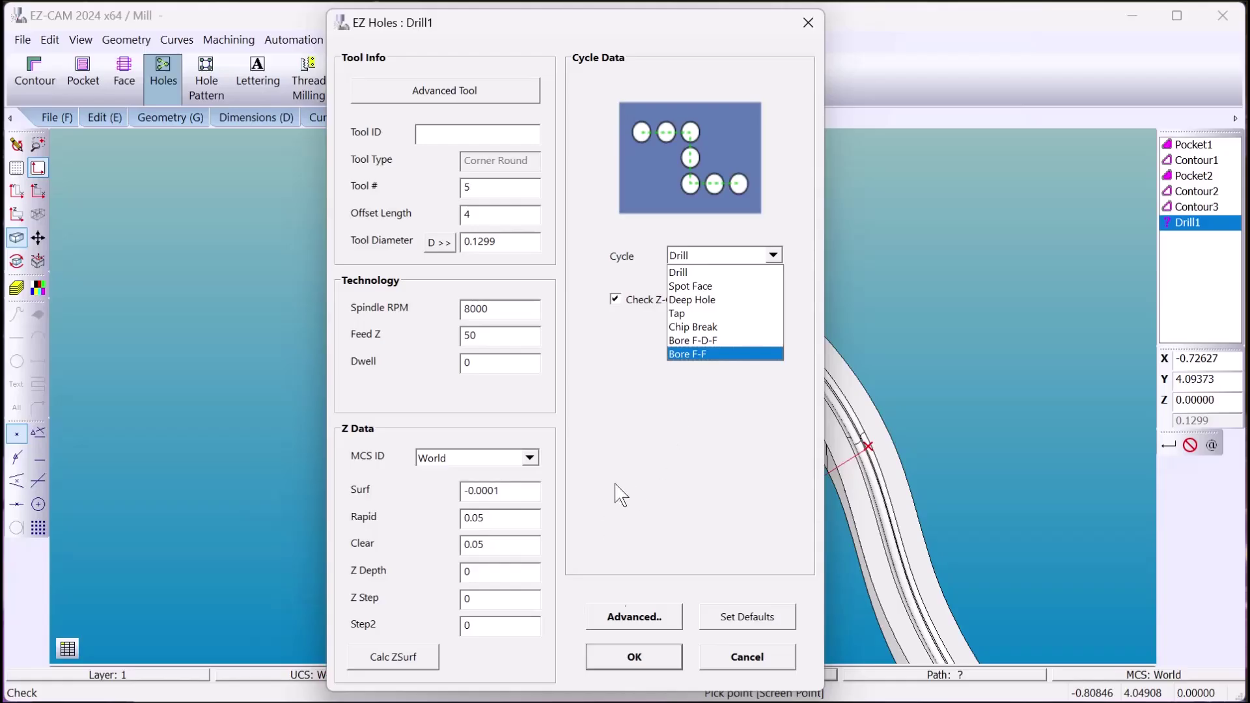
{"action": "left_click", "coordinate": [610, 664]}
{"action": "left_click", "coordinate": [616, 661]}
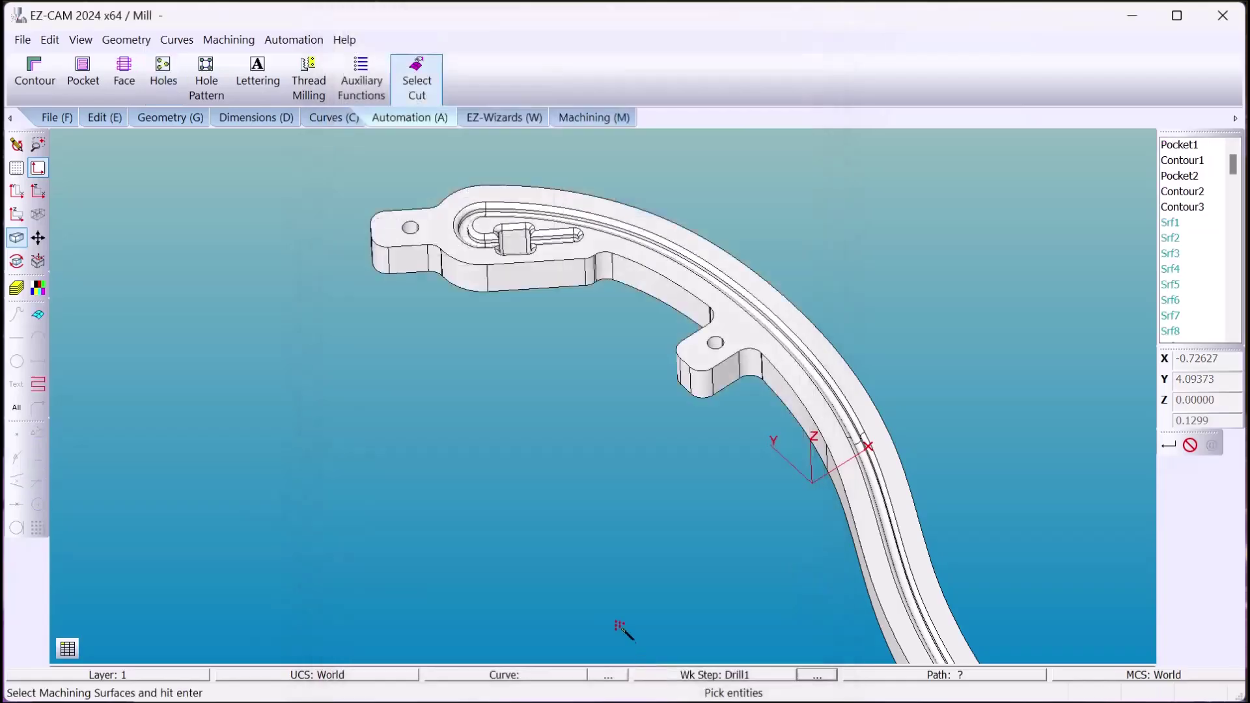
Select the three round holes in the mounting lugs for Drill1 and verify its toolpath
{"action": "left_click", "coordinate": [413, 232]}
{"action": "scroll", "coordinate": [417, 221], "scroll_direction": "down", "scroll_amount": 4}
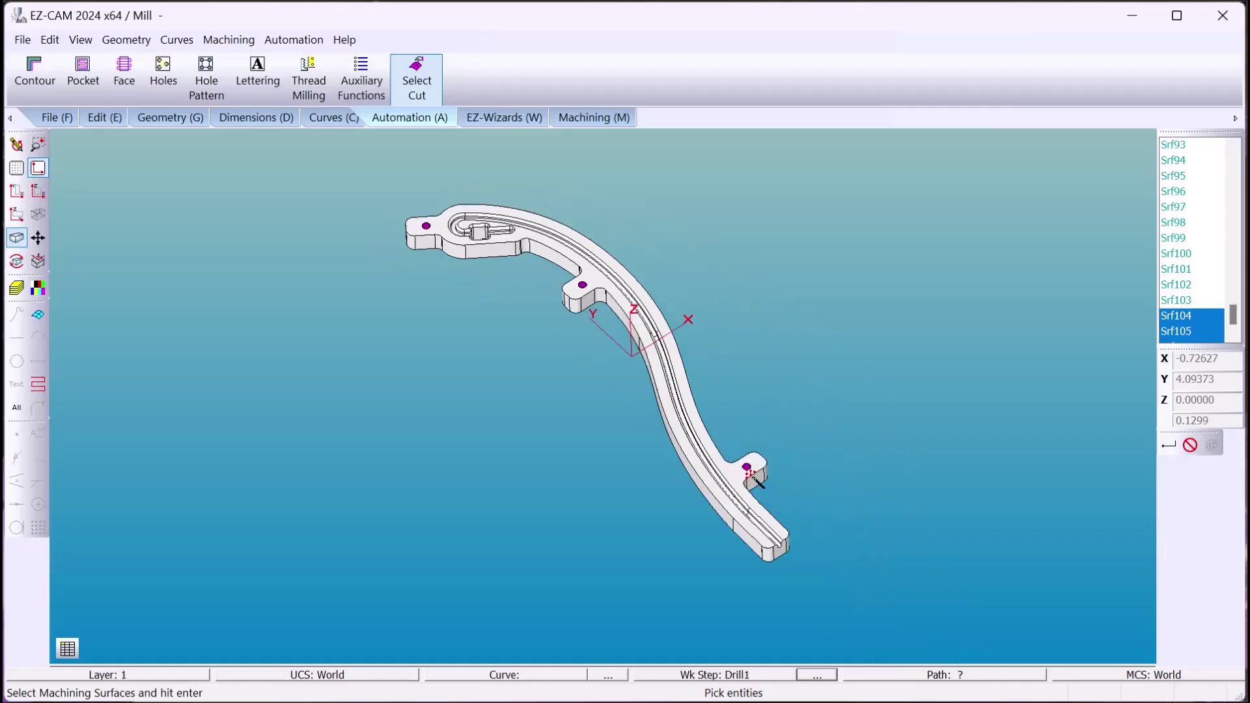
{"action": "key", "text": "Return"}
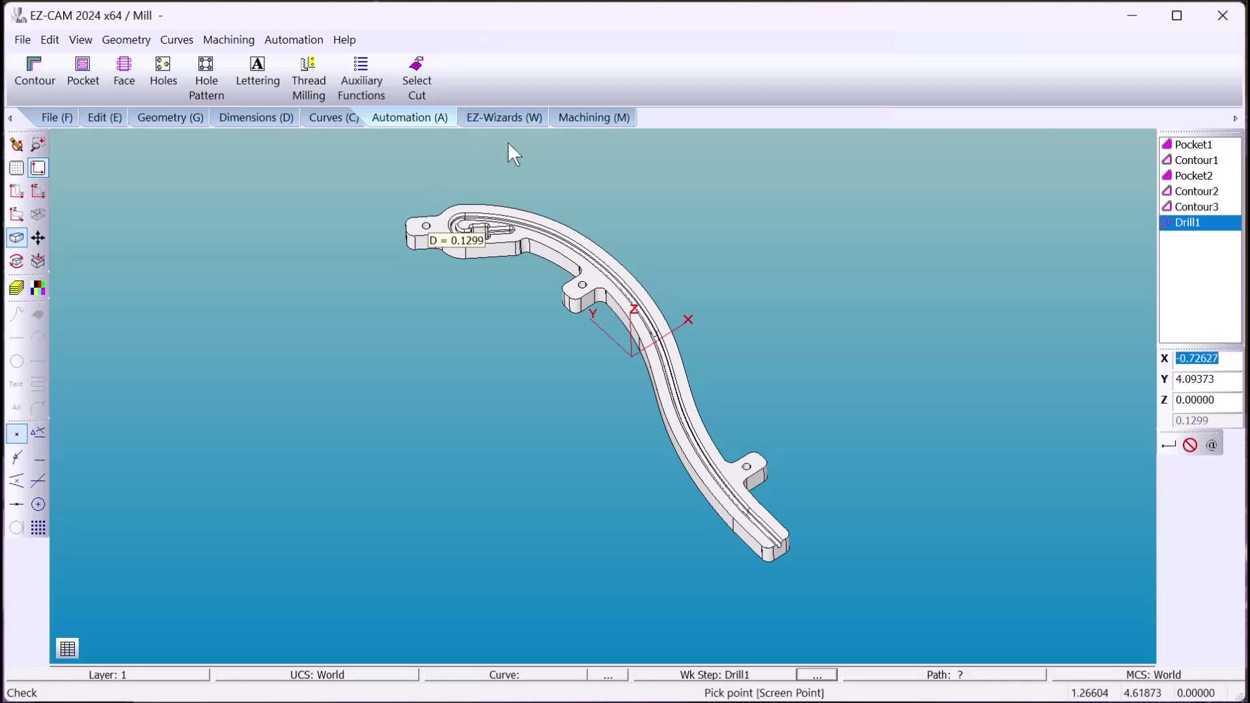
{"action": "left_click", "coordinate": [560, 117]}
{"action": "left_click", "coordinate": [446, 71]}
Preview all work steps in 3D, and verify all toolpaths together with the estimated machining time
{"action": "left_click", "coordinate": [718, 70]}
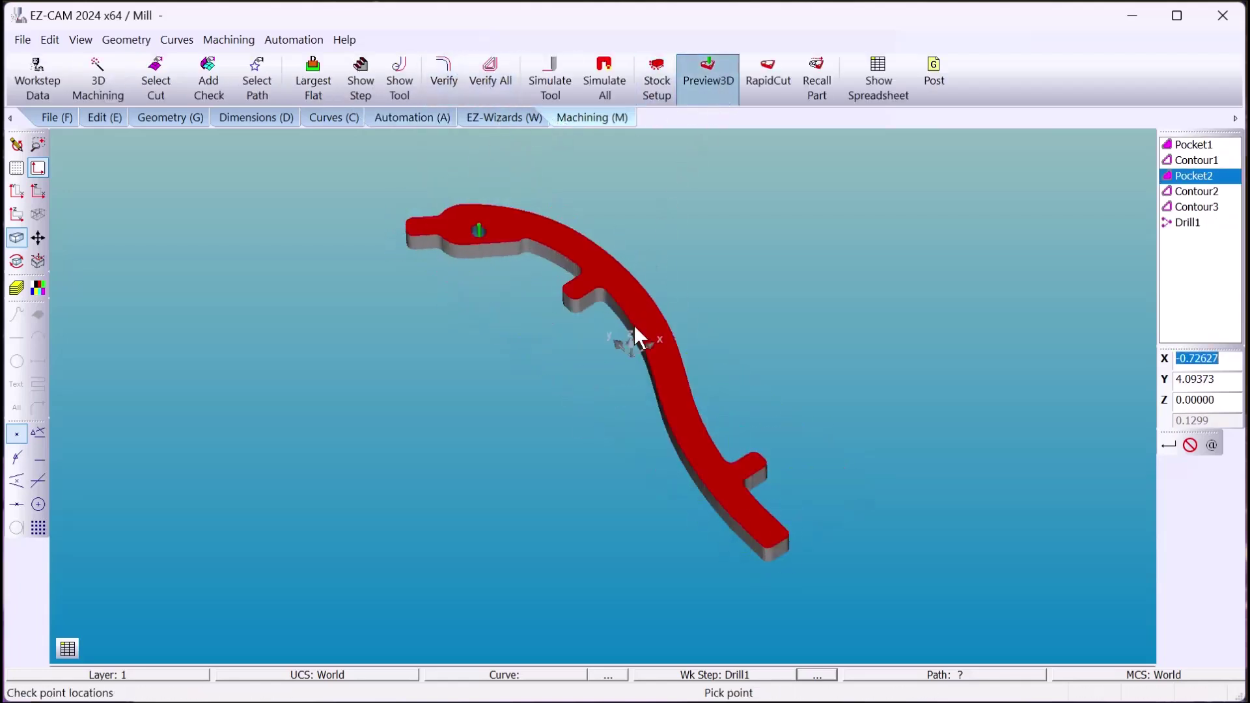
{"action": "mouse_move", "coordinate": [635, 330]}
{"action": "middle_mouse_down"}
{"action": "mouse_move", "coordinate": [664, 475]}
{"action": "mouse_move", "coordinate": [642, 329]}
{"action": "middle_mouse_up"}
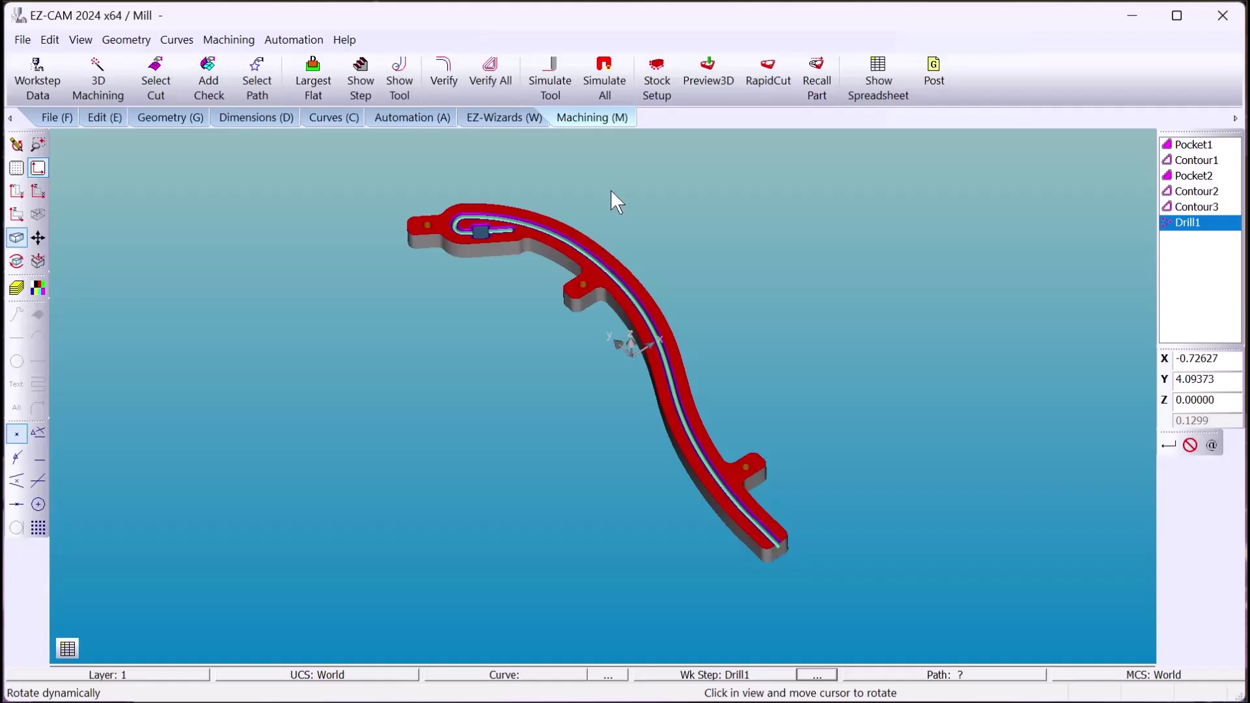
{"action": "left_click", "coordinate": [490, 73]}
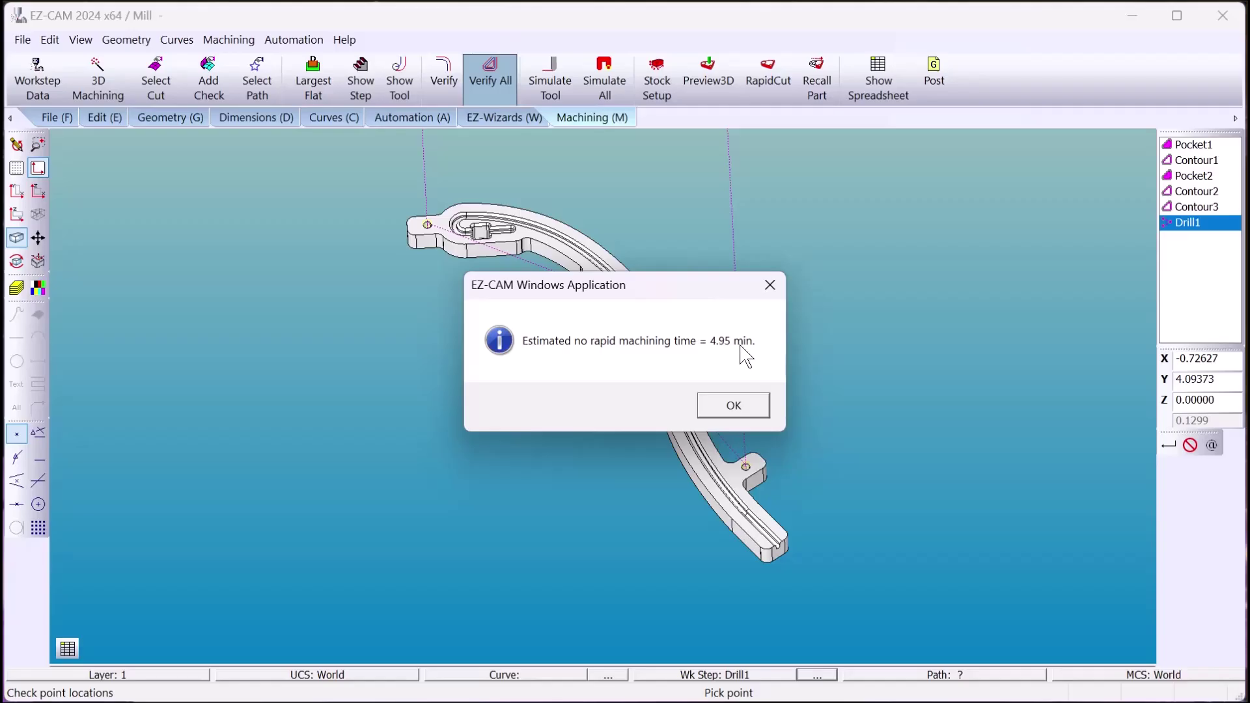
{"action": "left_click", "coordinate": [730, 406]}
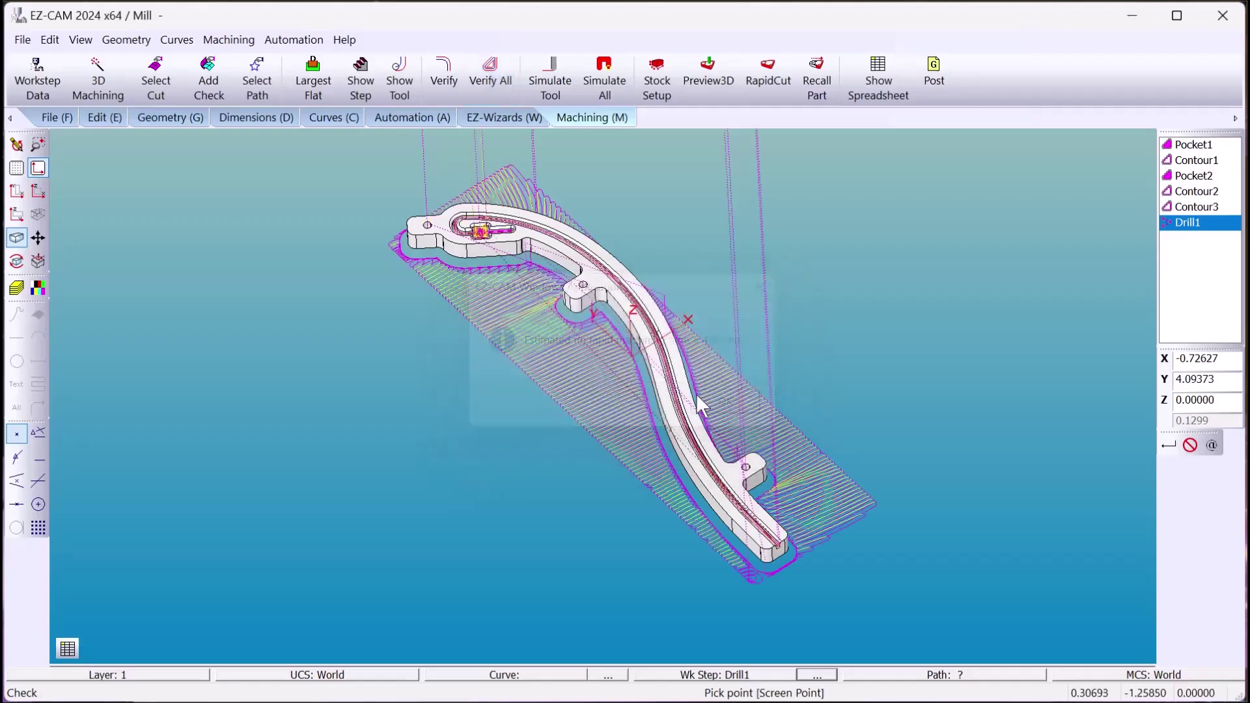
Review the Z feeds, XY feeds and tool numbers of the work steps in the machining spreadsheet, closing it at the end
{"action": "left_click", "coordinate": [69, 647]}
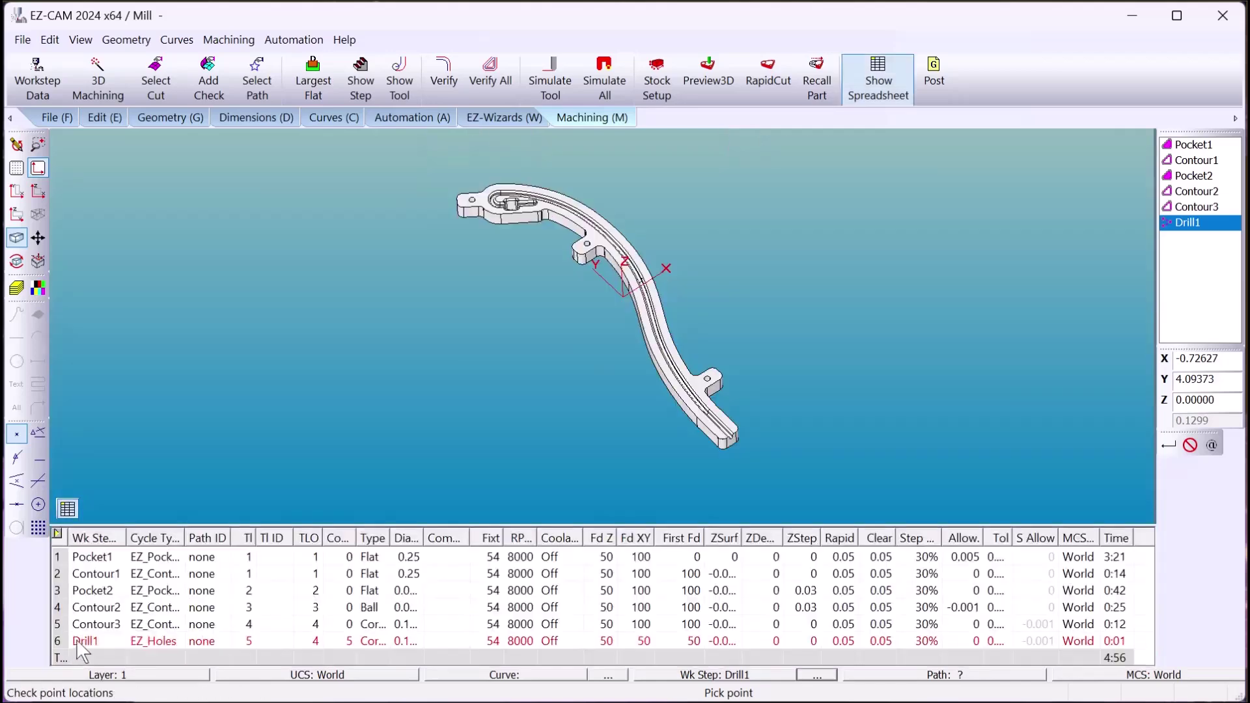
{"action": "left_click", "coordinate": [606, 556]}
{"action": "left_click", "coordinate": [606, 573]}
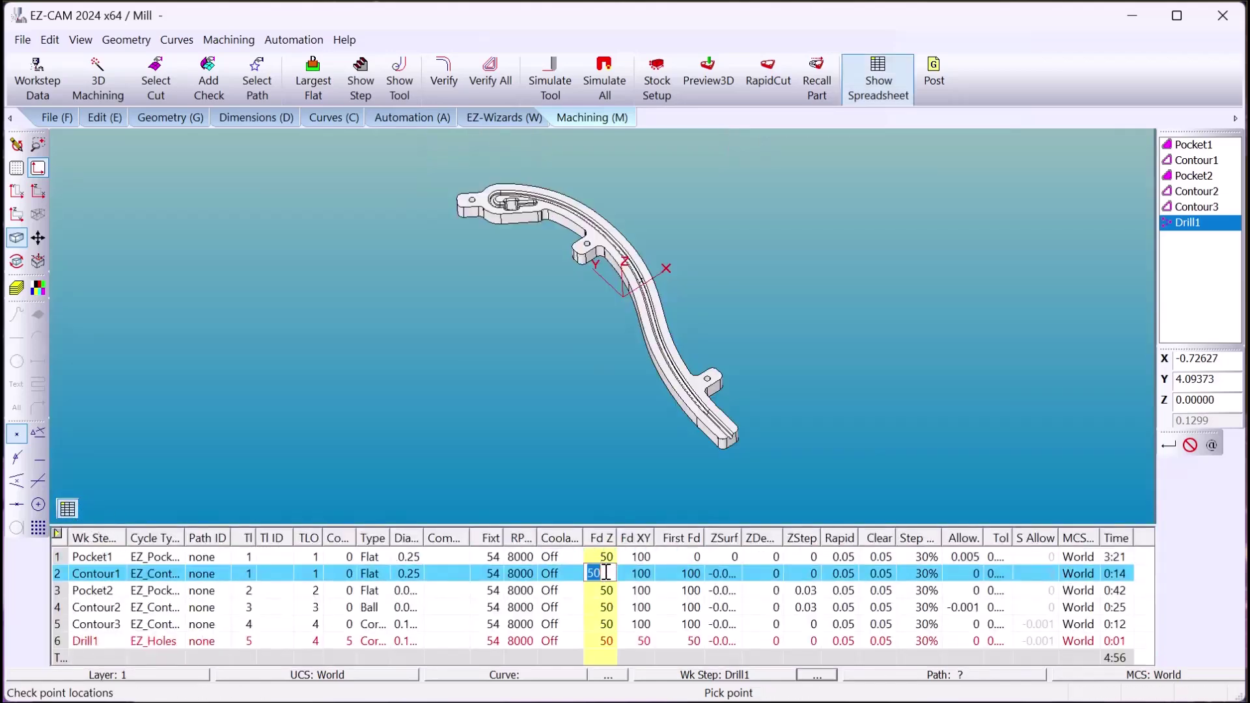
{"action": "left_click", "coordinate": [641, 557]}
{"action": "left_click", "coordinate": [649, 573]}
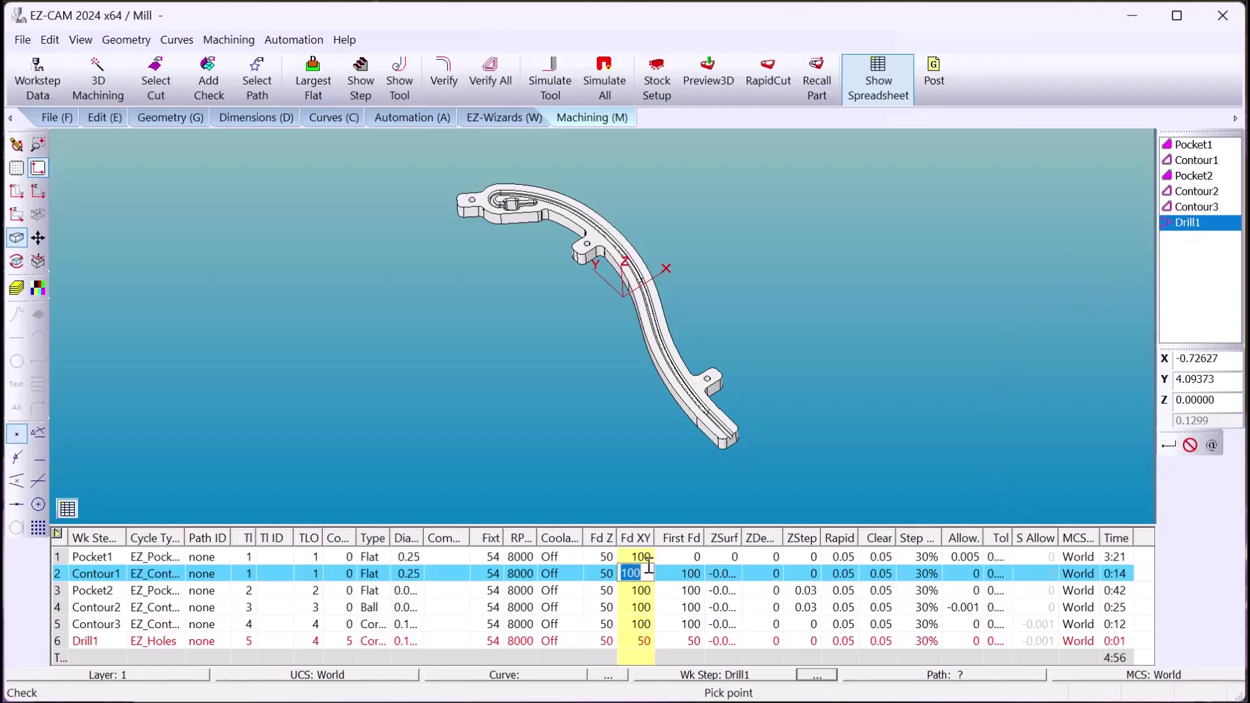
{"action": "left_click", "coordinate": [246, 557]}
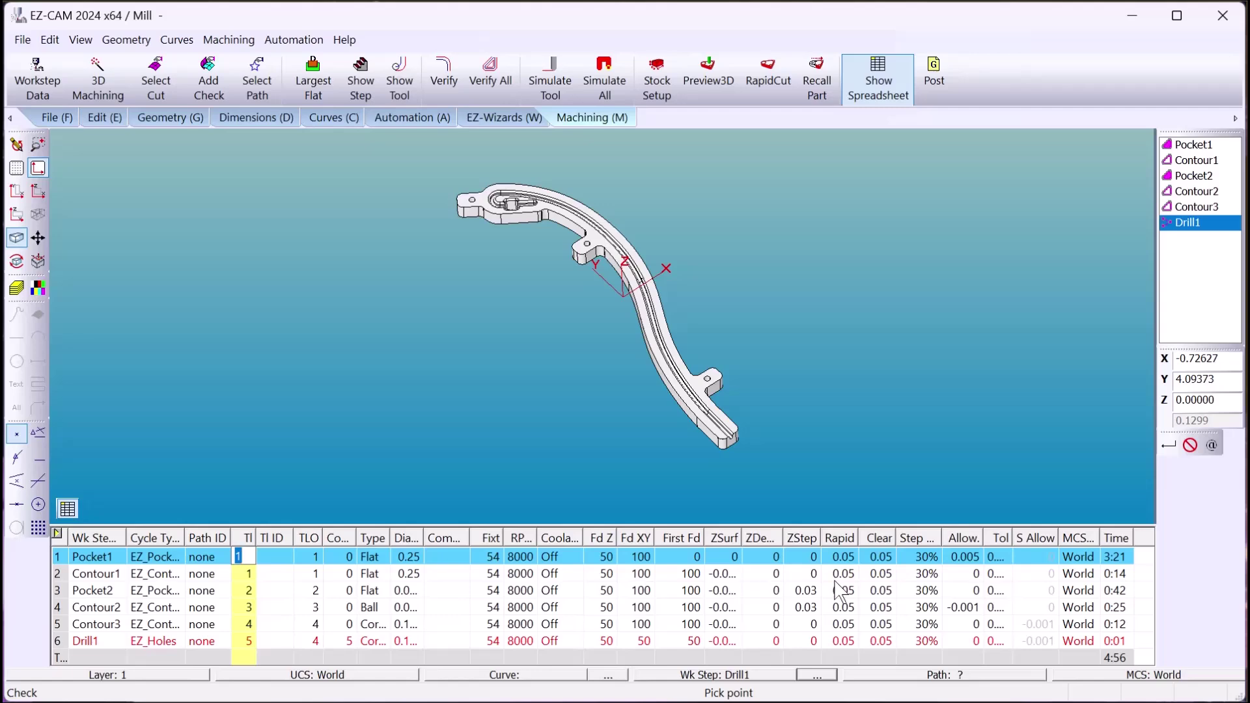
{"action": "left_click", "coordinate": [66, 507]}
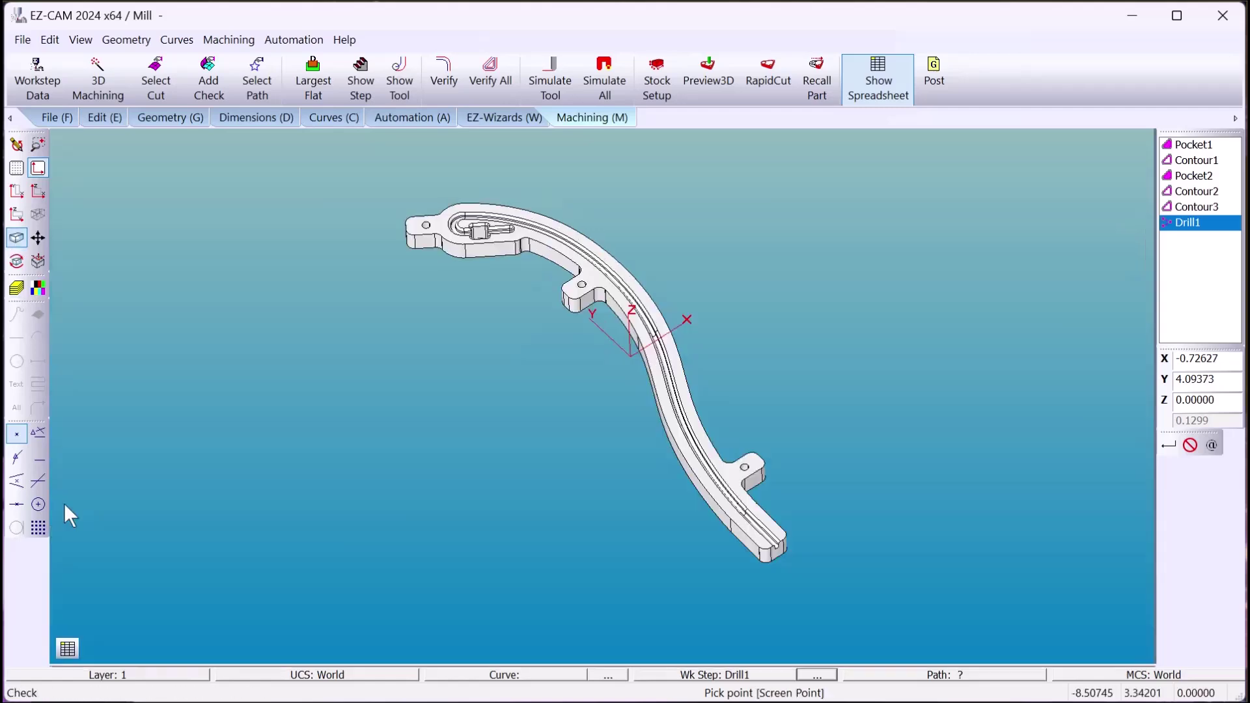
Post-process all work steps to G-code with the fanuc.cnc post
{"action": "left_click", "coordinate": [934, 77]}
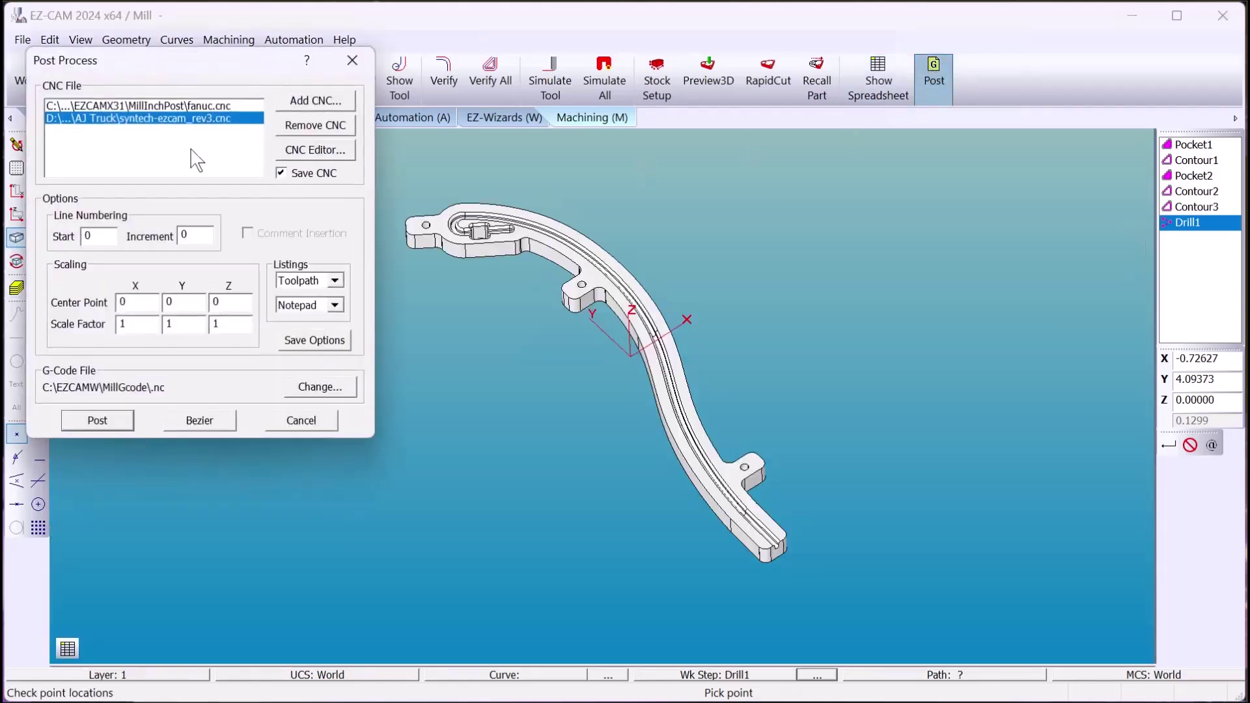
{"action": "left_click_drag", "start_coordinate": [216, 64], "coordinate": [568, 59]}
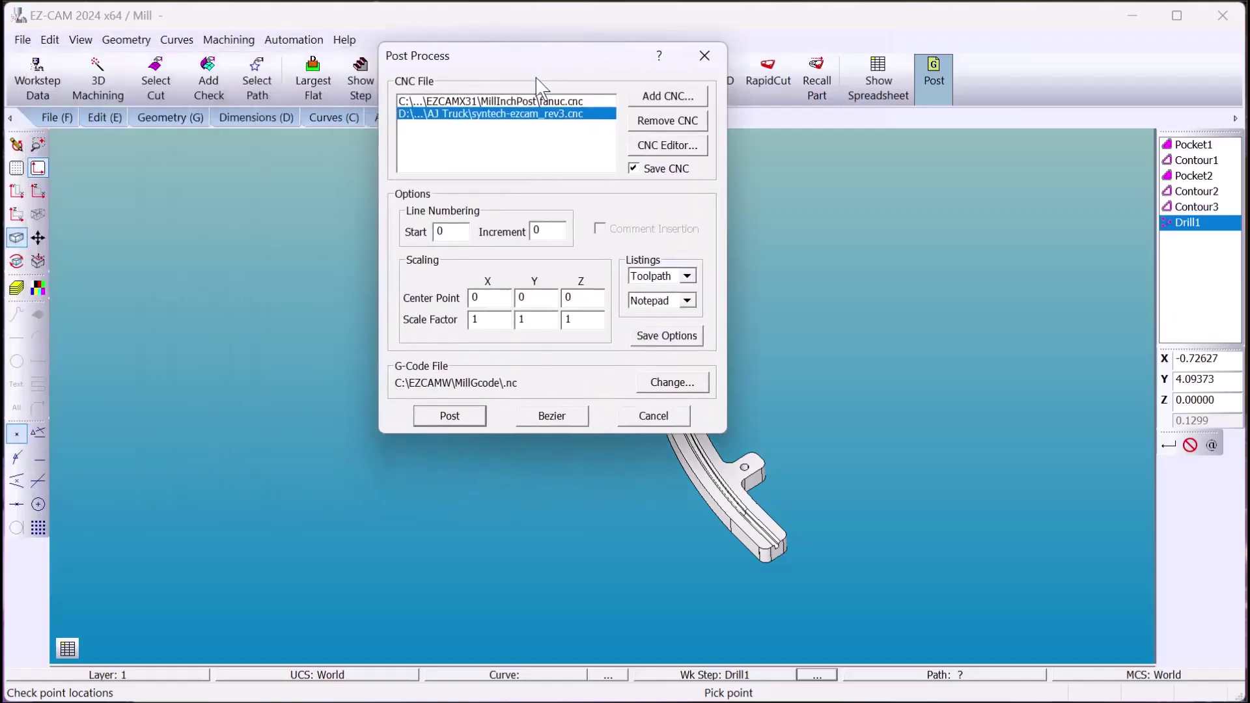
{"action": "left_click", "coordinate": [526, 101]}
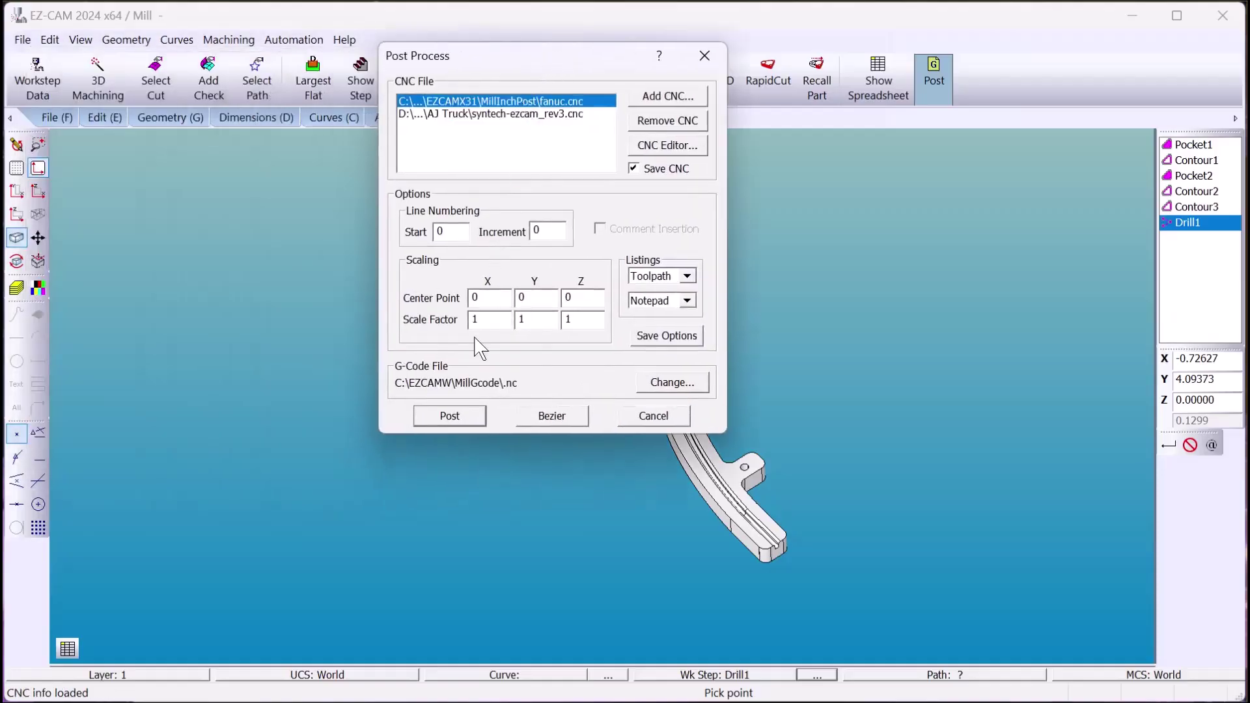
{"action": "left_click", "coordinate": [449, 415]}
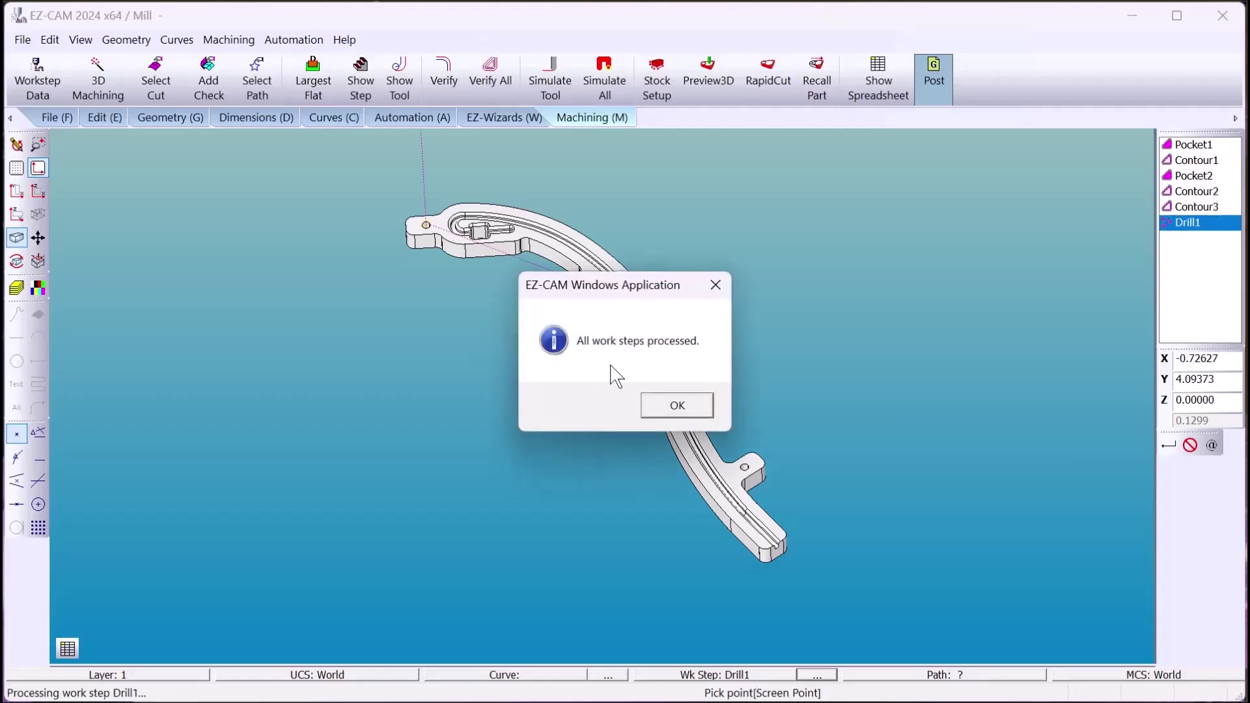
{"action": "left_click", "coordinate": [656, 402]}
Look through the generated G-code listing, return to its beginning and close it
{"action": "scroll", "coordinate": [623, 358], "scroll_direction": "down", "scroll_amount": 15}
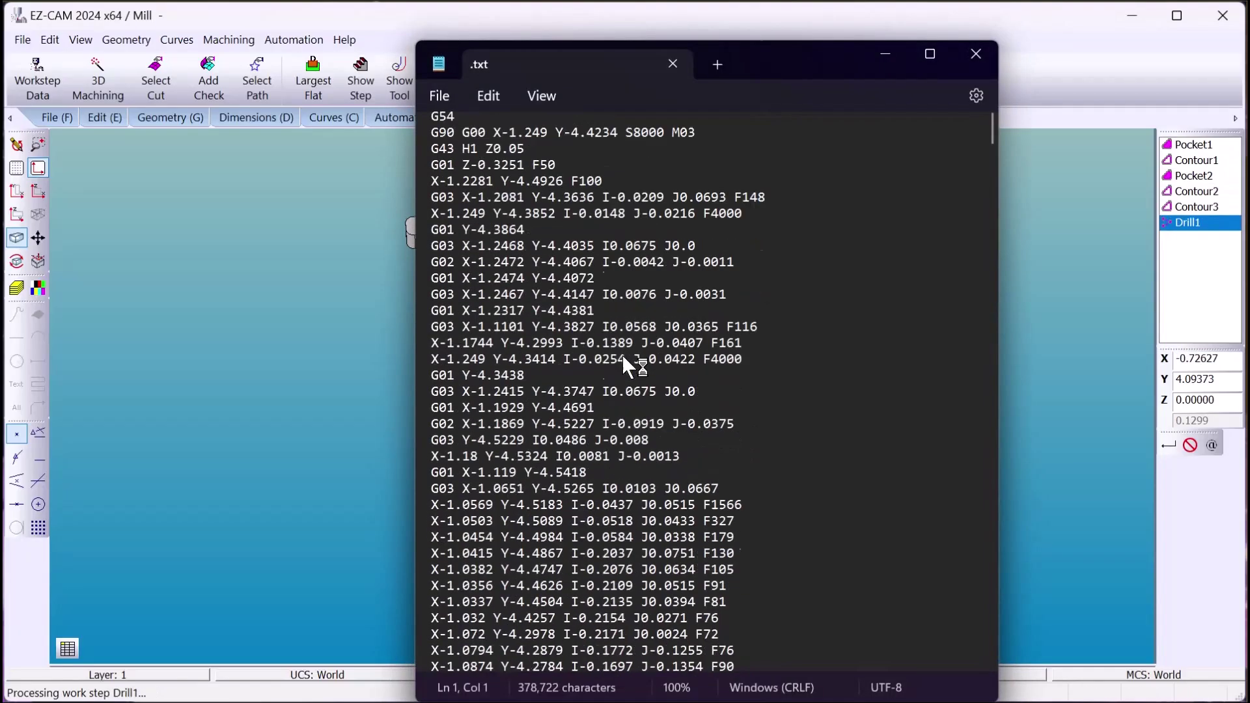
{"action": "scroll", "coordinate": [623, 357], "scroll_direction": "down", "scroll_amount": 15}
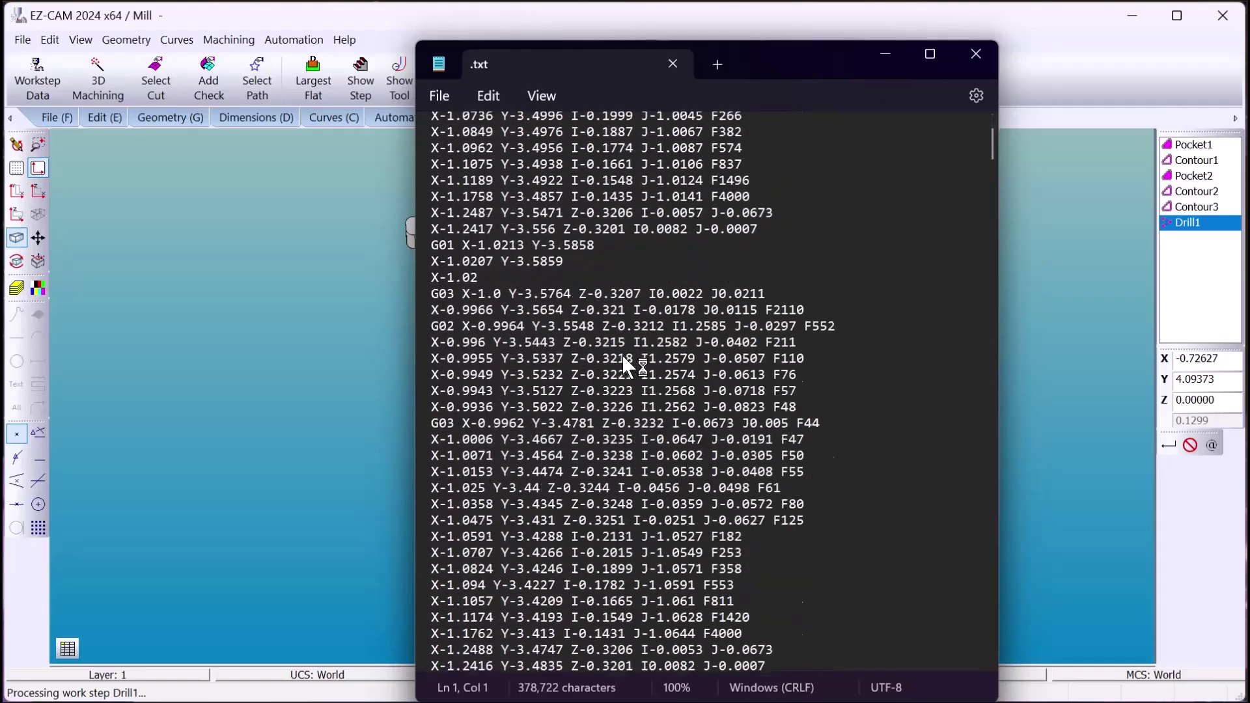
{"action": "left_click_drag", "start_coordinate": [987, 154], "coordinate": [980, 128]}
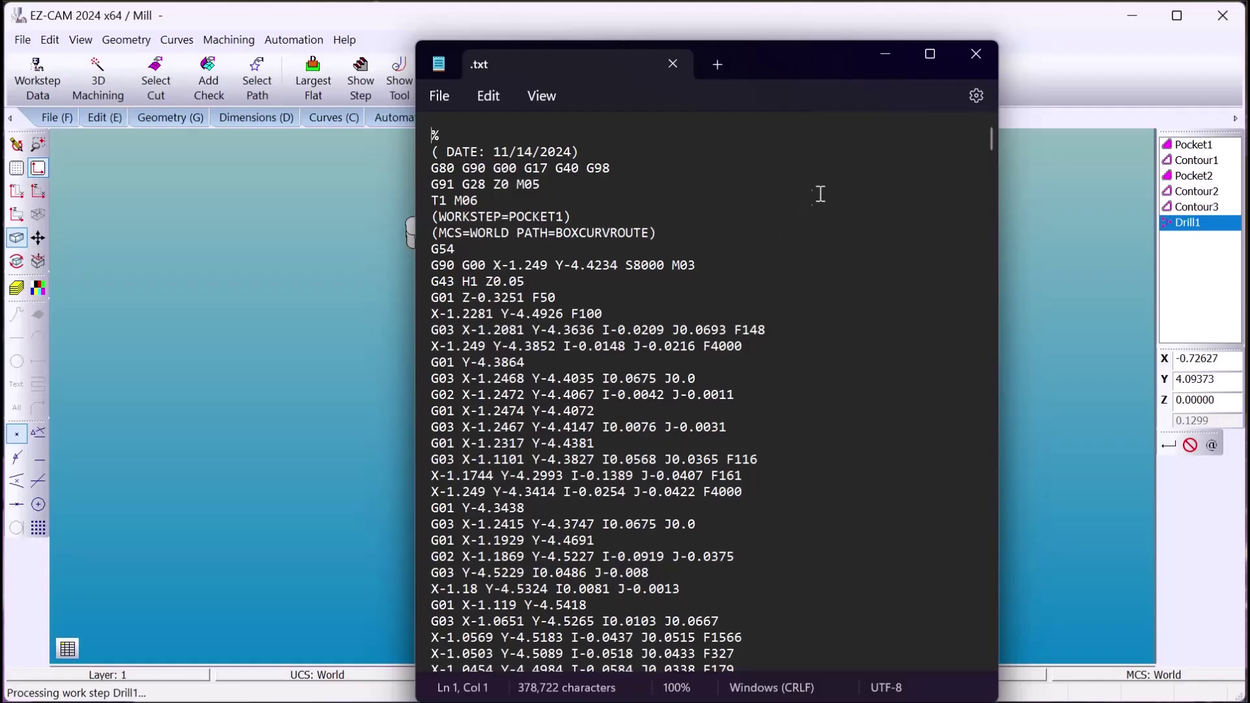
{"action": "left_click", "coordinate": [975, 54]}
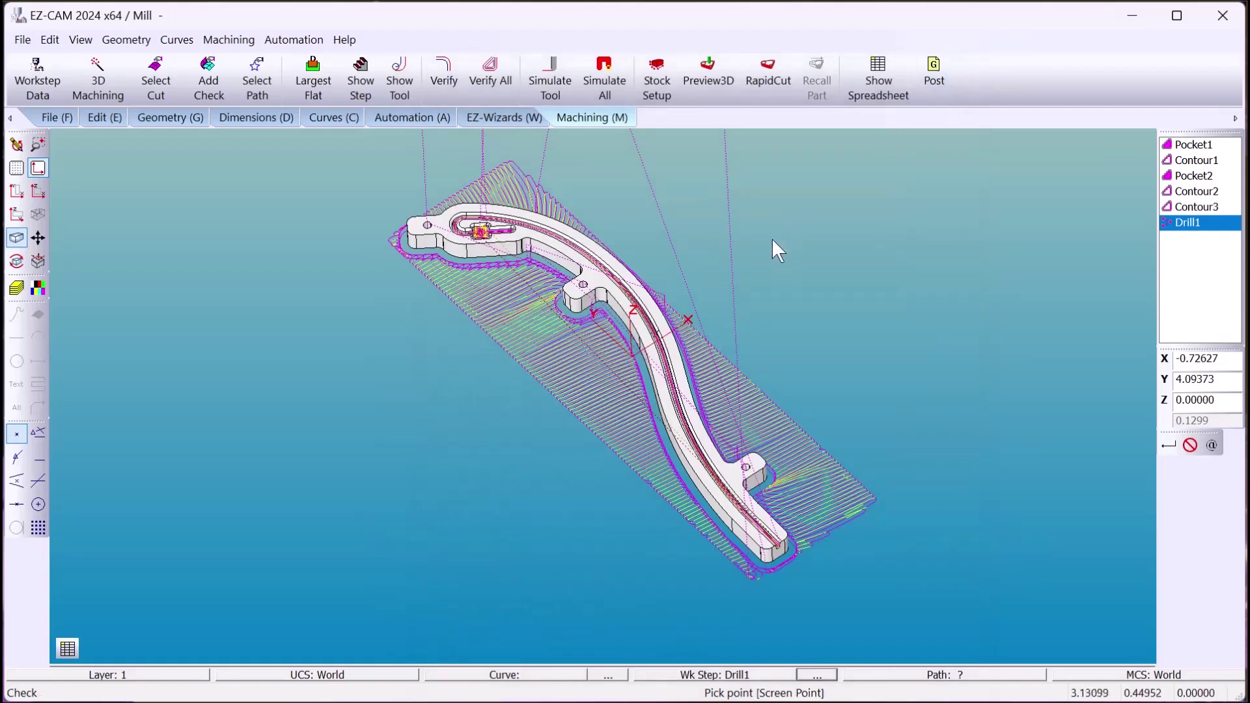